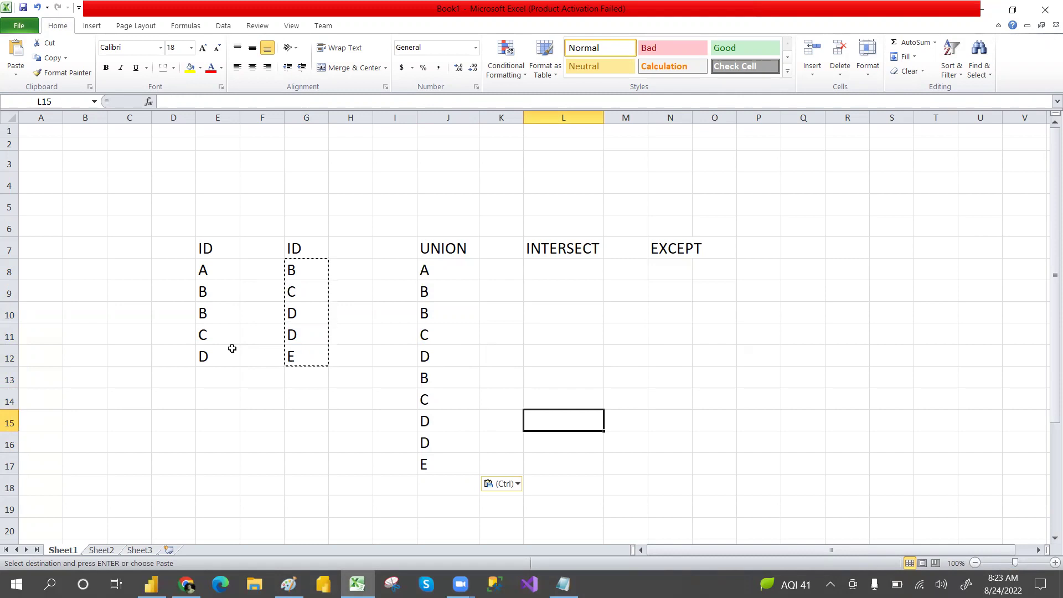
# - Copy the two B values from E9:E10 of the first ID list into L8:L9 under INTERSECT
pyautogui.click(232, 348)
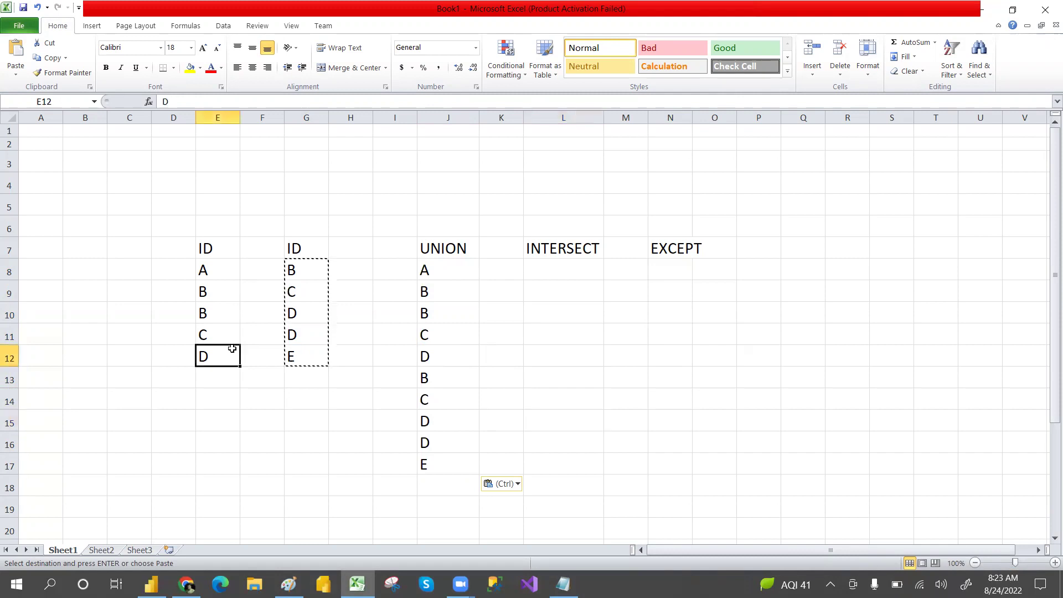
pyautogui.press('Escape')
pyautogui.moveTo(204, 293); pyautogui.dragTo(204, 313)
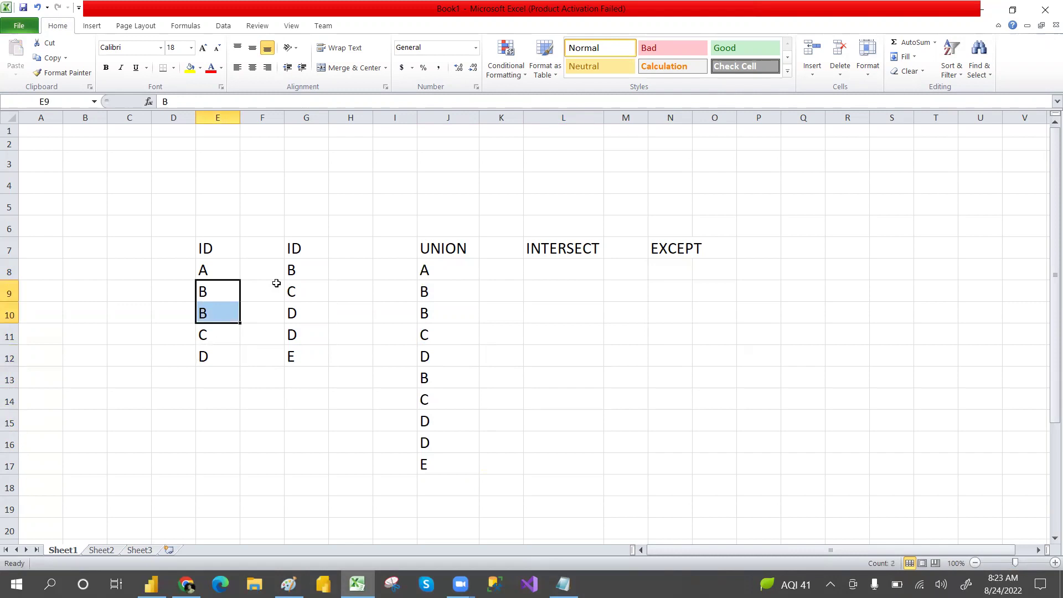
pyautogui.hotkey('ctrl', 'c')
pyautogui.click(563, 264)
pyautogui.hotkey('ctrl', 'v')
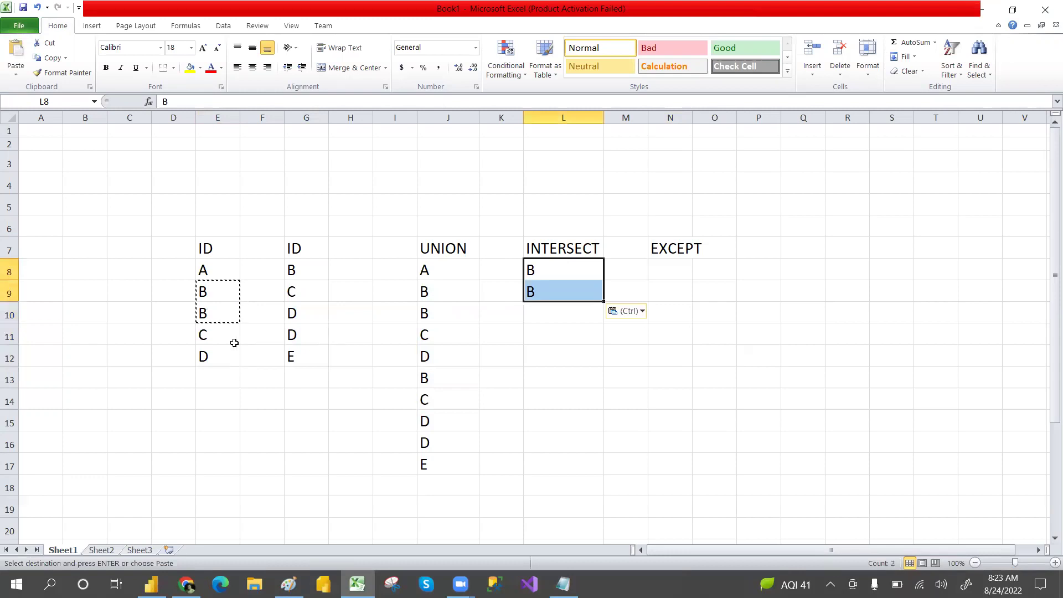
# - Enter the shared values C in L10 and D in L11 to continue the INTERSECT list
pyautogui.click(216, 337)
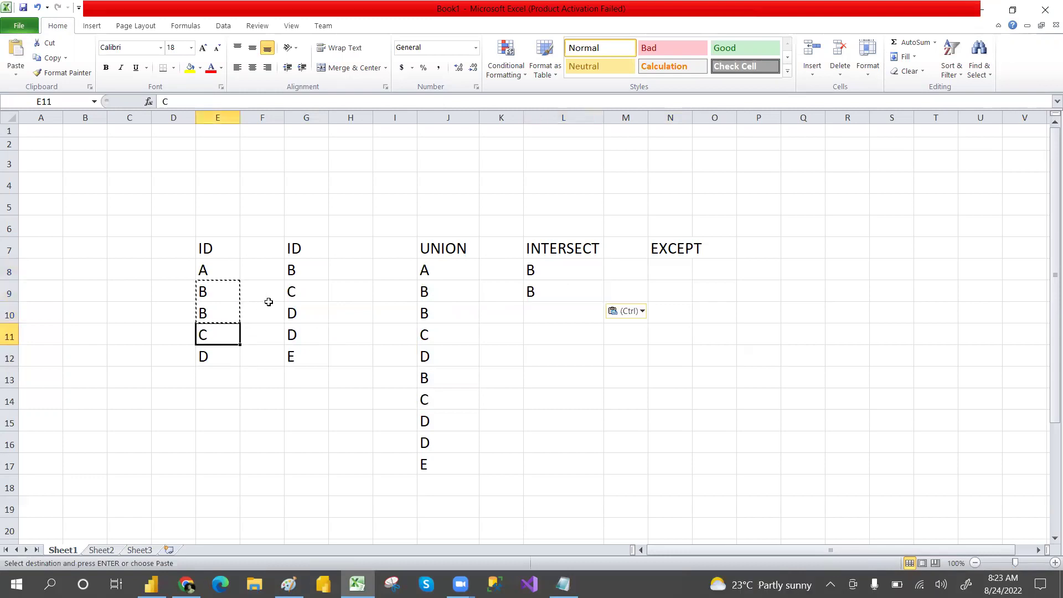
pyautogui.click(292, 292)
pyautogui.click(546, 318)
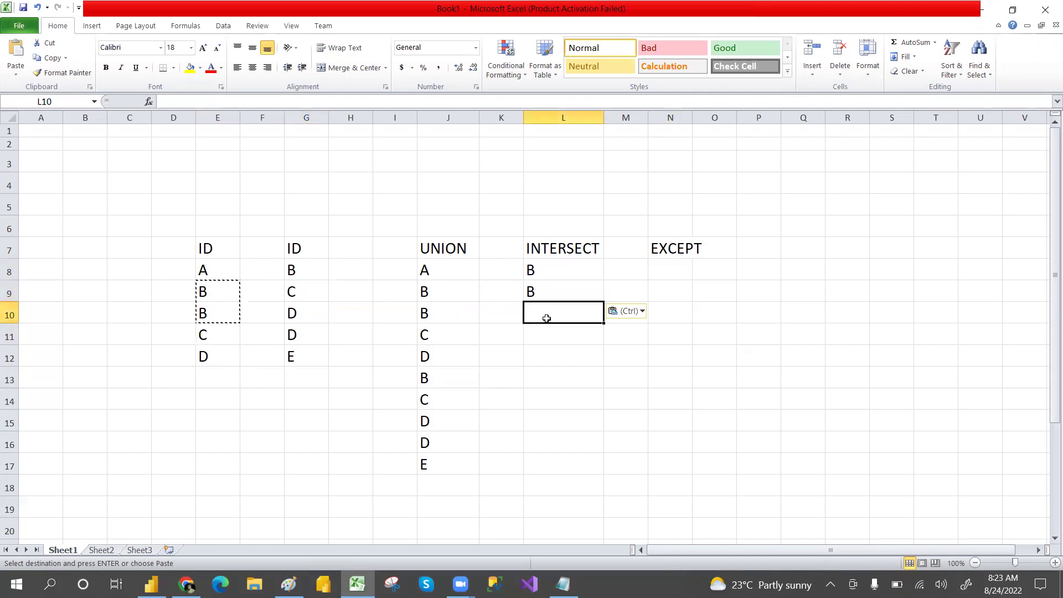
pyautogui.write('C')
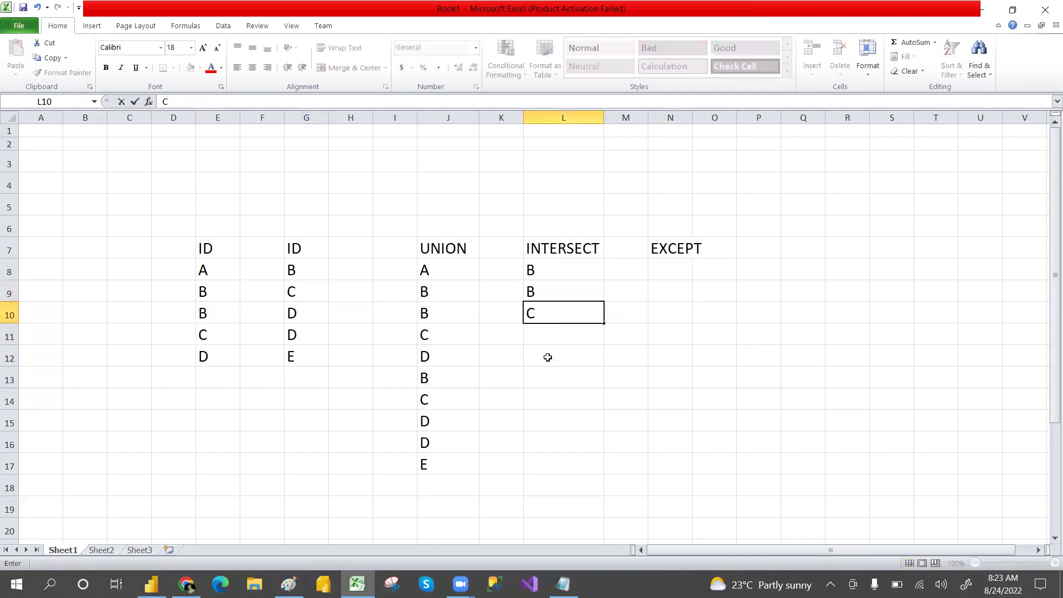
pyautogui.press('Return')
pyautogui.write('D')
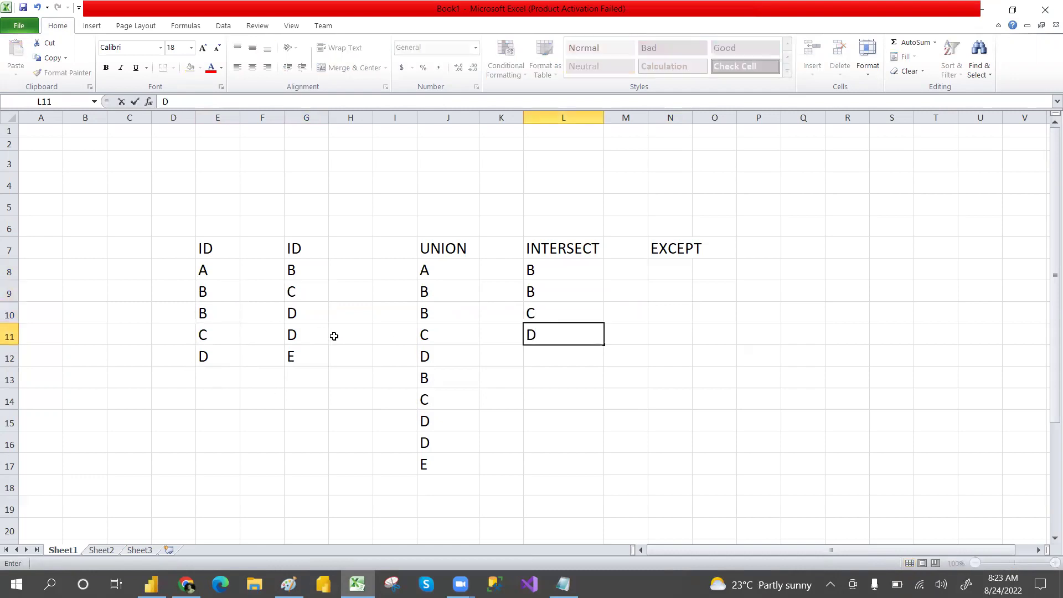
# - Compare the matching values in E9:E12 and G8:G10 with the INTERSECT list in L8:L11 by highlighting each range
pyautogui.moveTo(195, 281); pyautogui.dragTo(201, 335)
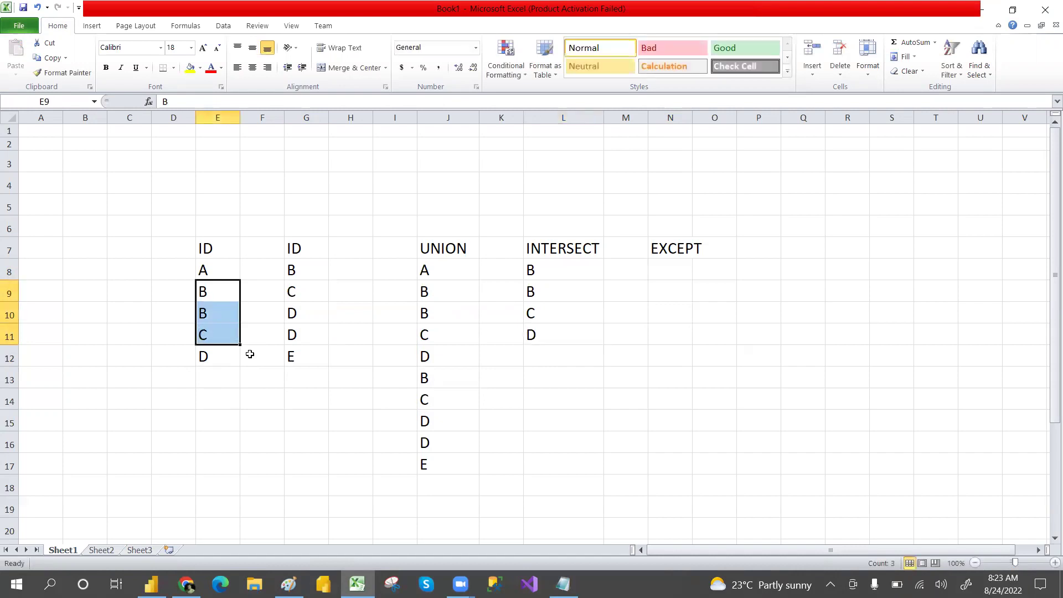
pyautogui.keyDown('shift'); pyautogui.click(211, 363); pyautogui.keyUp('shift')
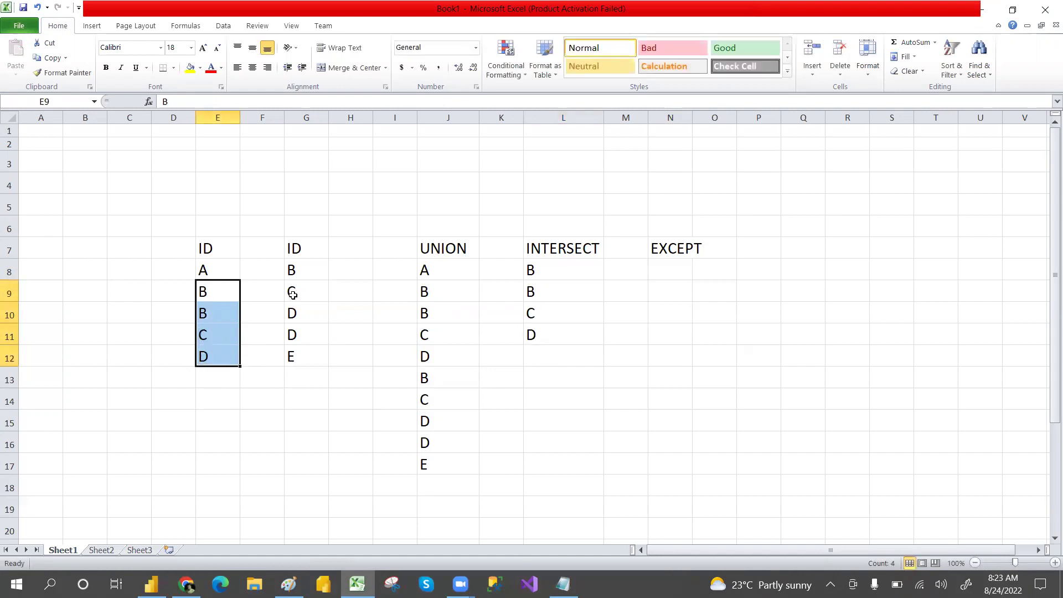
pyautogui.moveTo(291, 270); pyautogui.dragTo(292, 324)
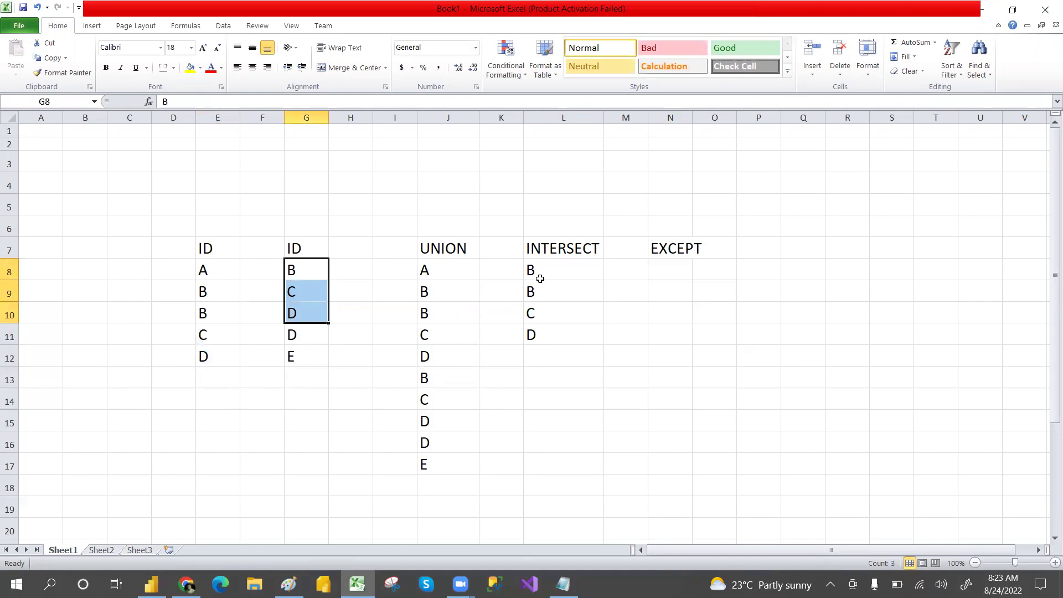
pyautogui.moveTo(532, 270); pyautogui.dragTo(530, 333)
# - Switch to Paint and draw two overlapping ellipses beside the AUB text, the first about 249 × 215 px
pyautogui.hotkey('alt', 'Tab')
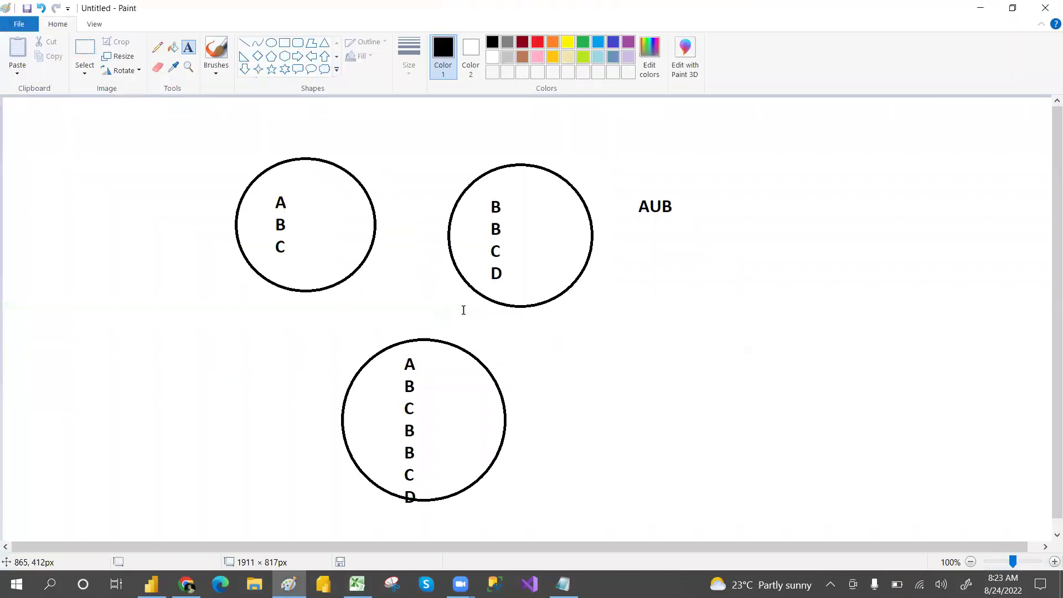
pyautogui.click(274, 44)
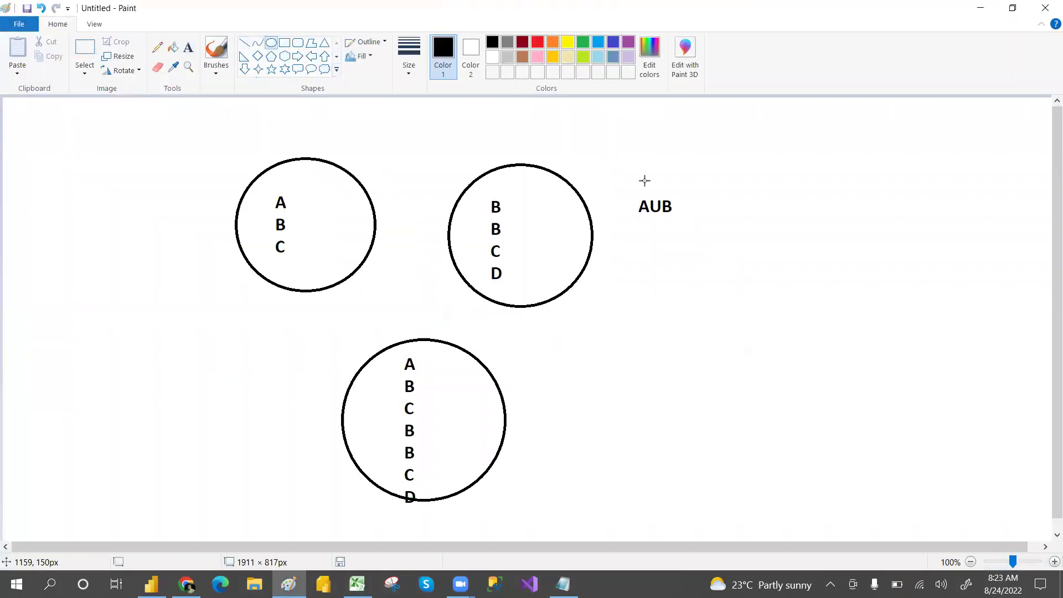
pyautogui.moveTo(752, 159)
pyautogui.mouseDown()
pyautogui.moveTo(857, 276)
pyautogui.moveTo(890, 278)
pyautogui.mouseUp()
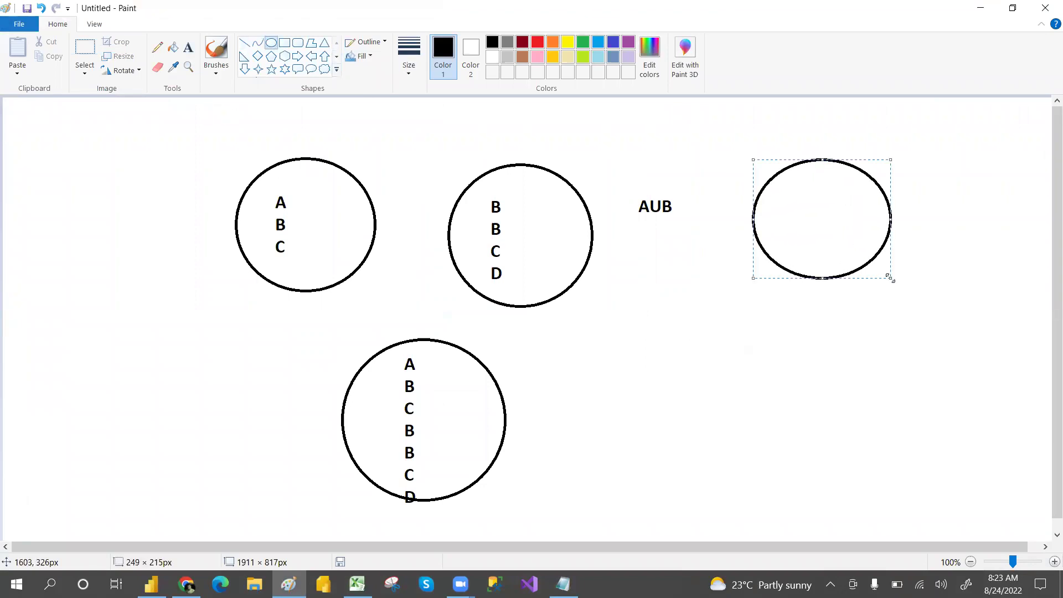
pyautogui.moveTo(847, 147)
pyautogui.mouseDown()
pyautogui.moveTo(935, 271)
pyautogui.moveTo(975, 268)
pyautogui.mouseUp()
pyautogui.moveTo(935, 220); pyautogui.dragTo(927, 233)
pyautogui.click(886, 357)
# - Fill only the overlap of the two ellipses beside the AUB text with dark blue
pyautogui.click(613, 45)
pyautogui.click(173, 47)
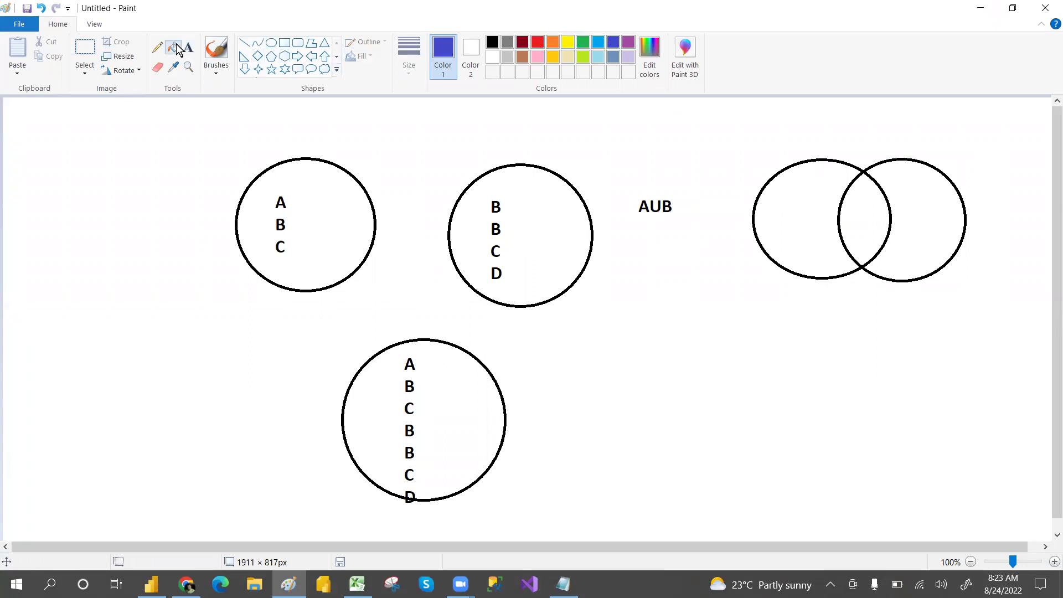
pyautogui.click(860, 225)
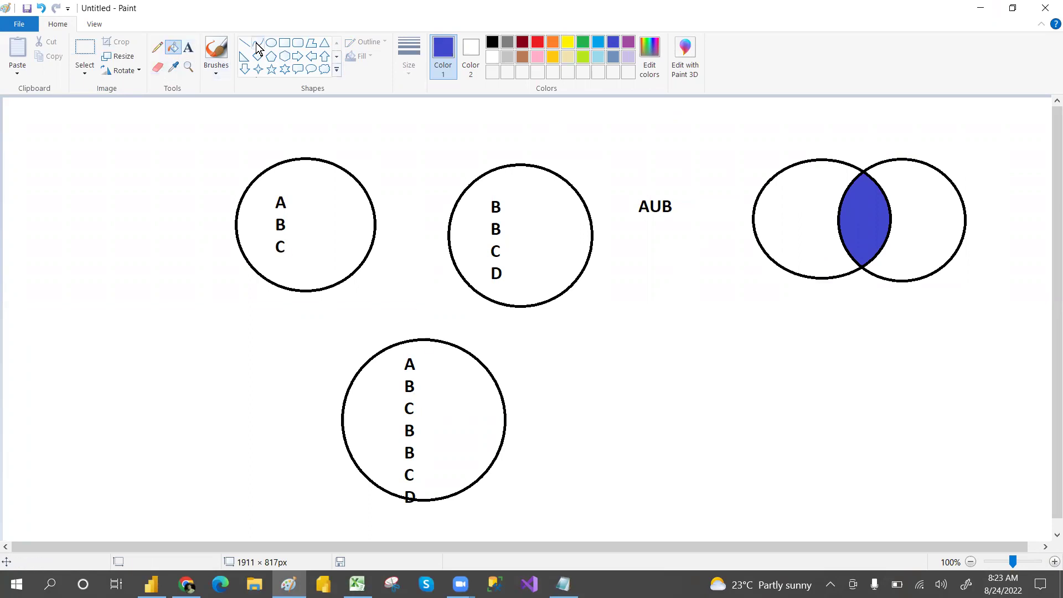
# - Draw two overlapping black-outlined circles beside the lower lettered circle, on its left, the second about 211 × 224 px
pyautogui.click(492, 42)
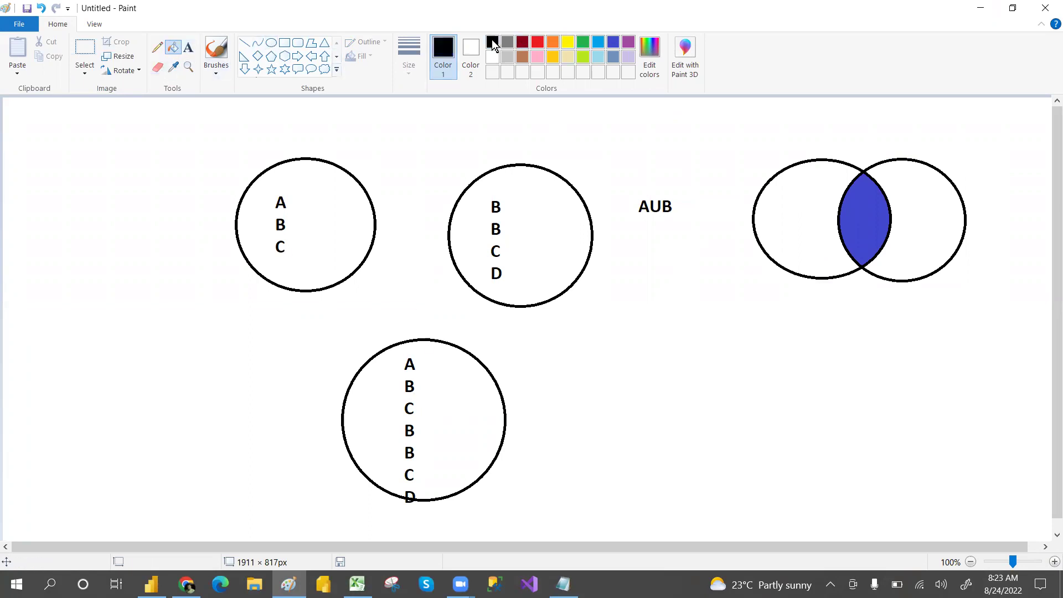
pyautogui.click(270, 42)
pyautogui.moveTo(46, 328)
pyautogui.mouseDown()
pyautogui.moveTo(147, 406)
pyautogui.moveTo(177, 460)
pyautogui.mouseUp()
pyautogui.moveTo(130, 331); pyautogui.dragTo(247, 456)
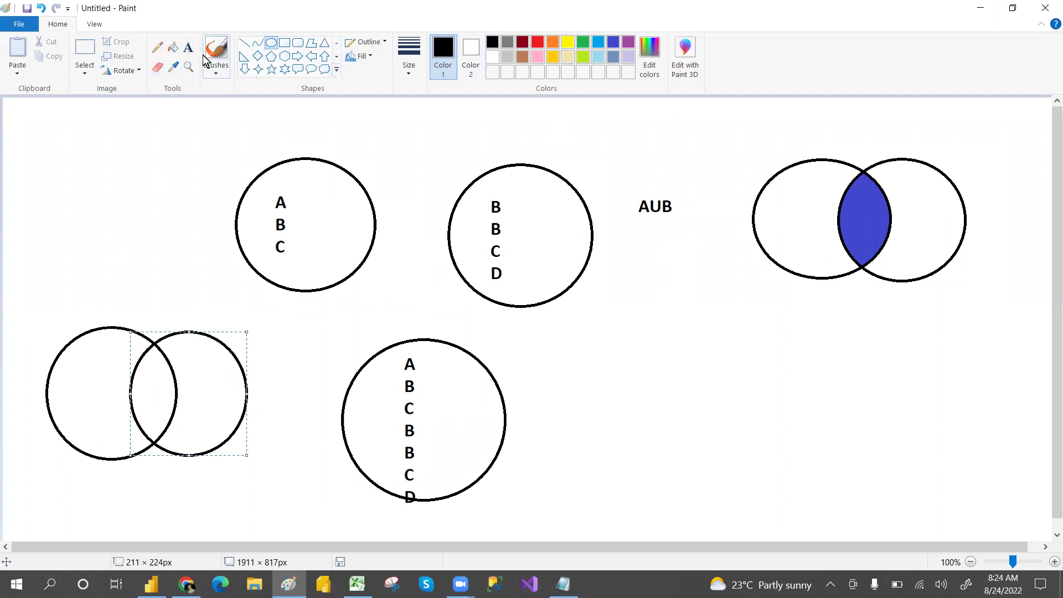
# - Fill all three regions of the lower-left overlapping circles with dark blue
pyautogui.click(174, 49)
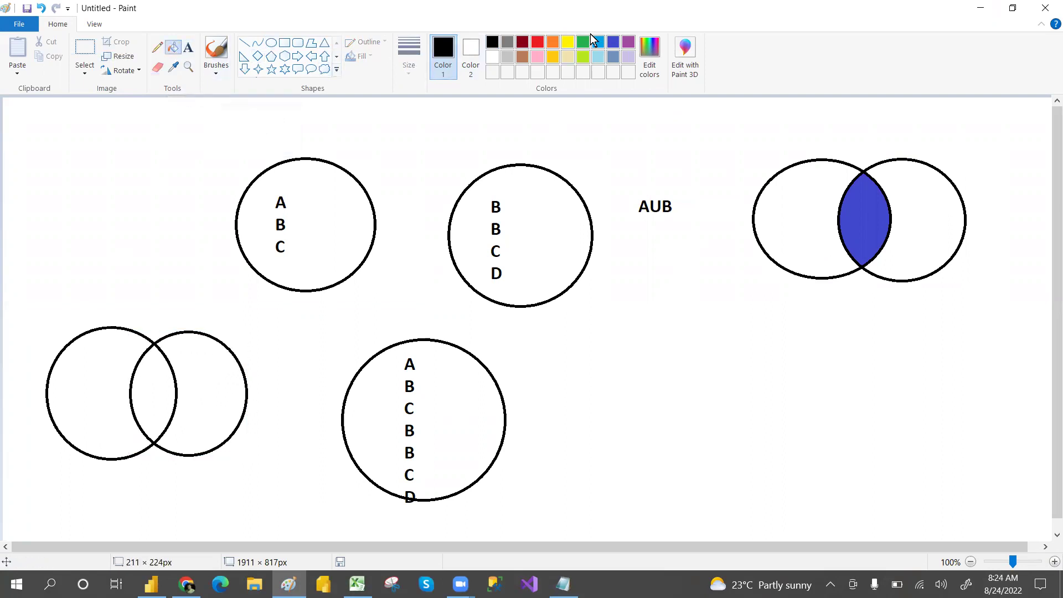
pyautogui.click(613, 43)
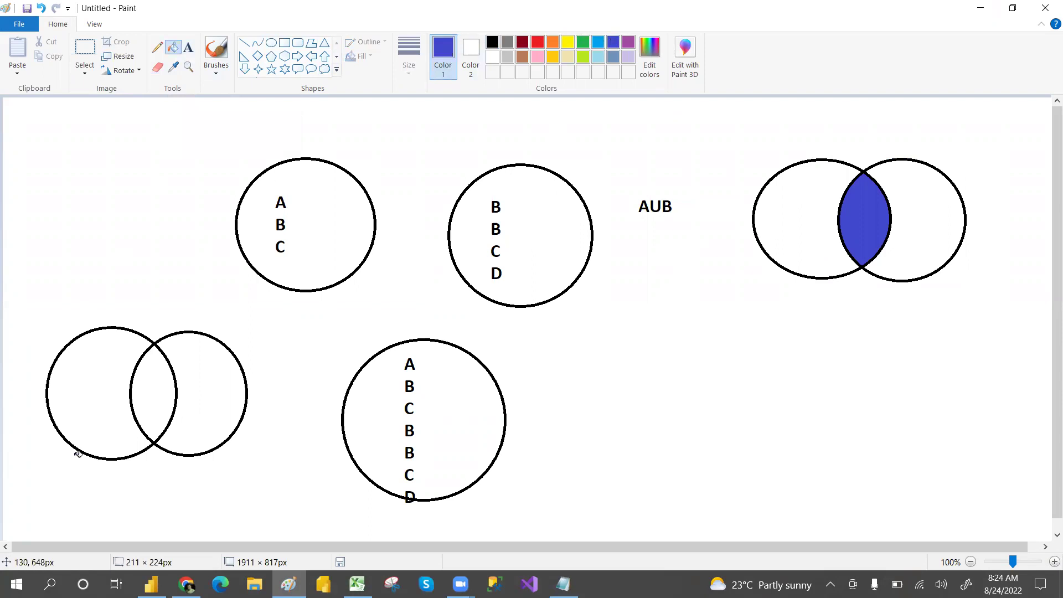
pyautogui.click(96, 386)
pyautogui.click(165, 393)
pyautogui.click(209, 393)
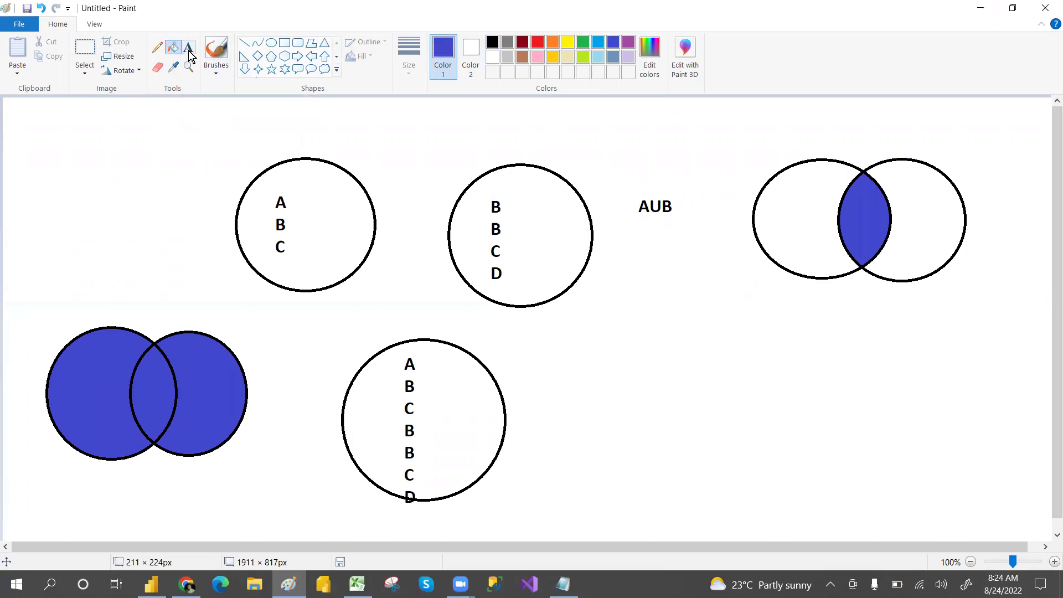
# - Draw a third pair of overlapping black-outlined circles to the right of the lower lettered circle, the second about 233 × 240 px
pyautogui.click(492, 42)
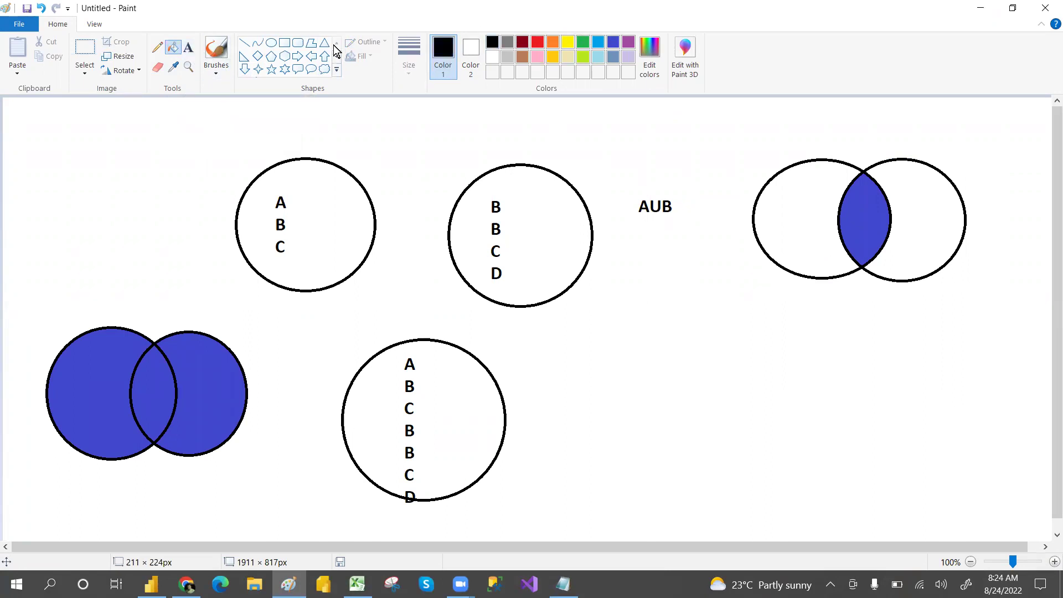
pyautogui.click(273, 44)
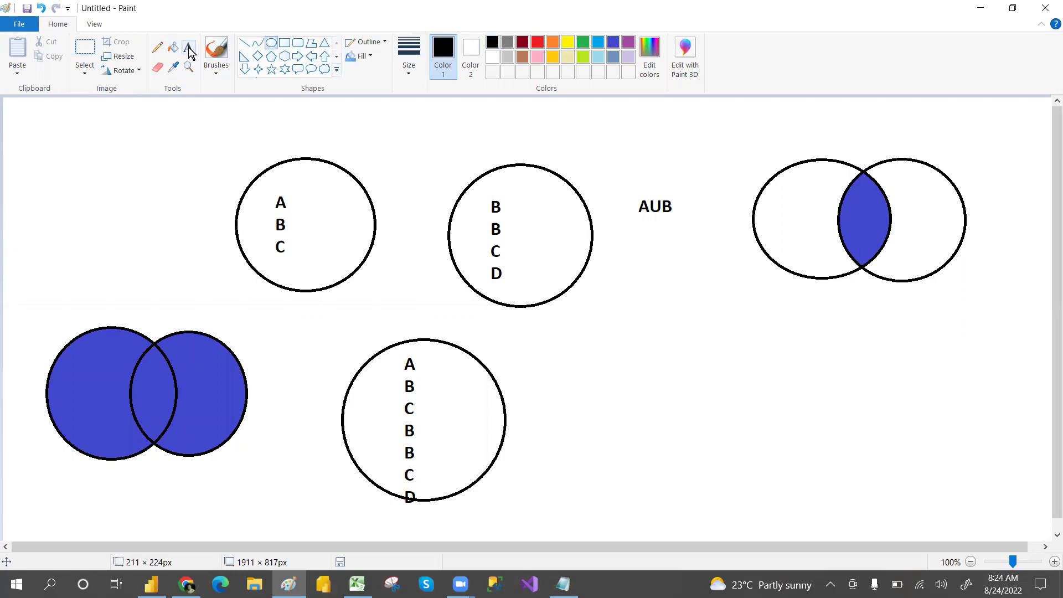
pyautogui.moveTo(601, 347); pyautogui.dragTo(735, 481)
pyautogui.click(812, 456)
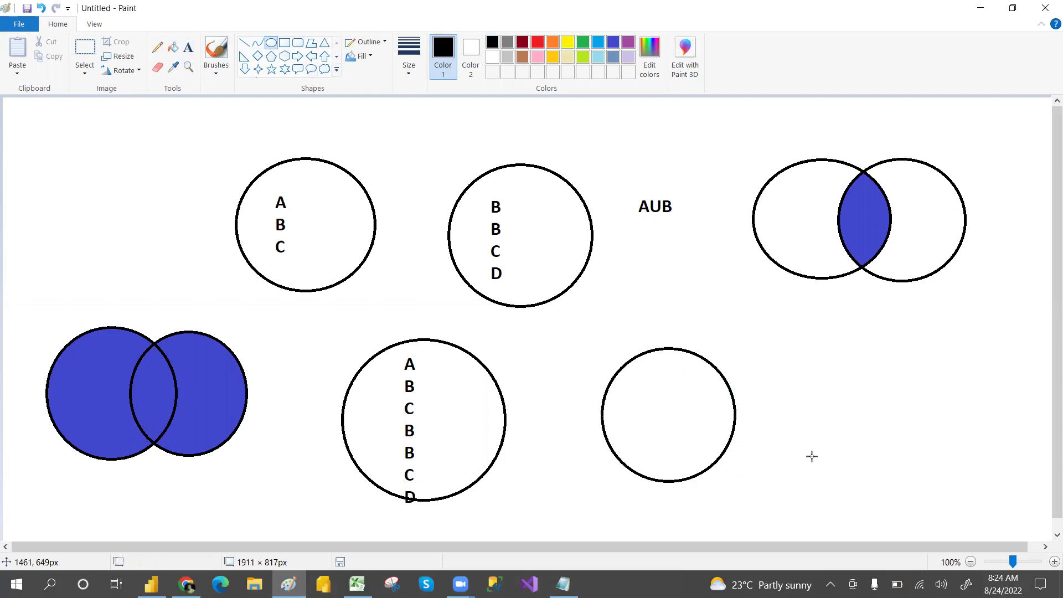
pyautogui.moveTo(709, 369); pyautogui.dragTo(820, 483)
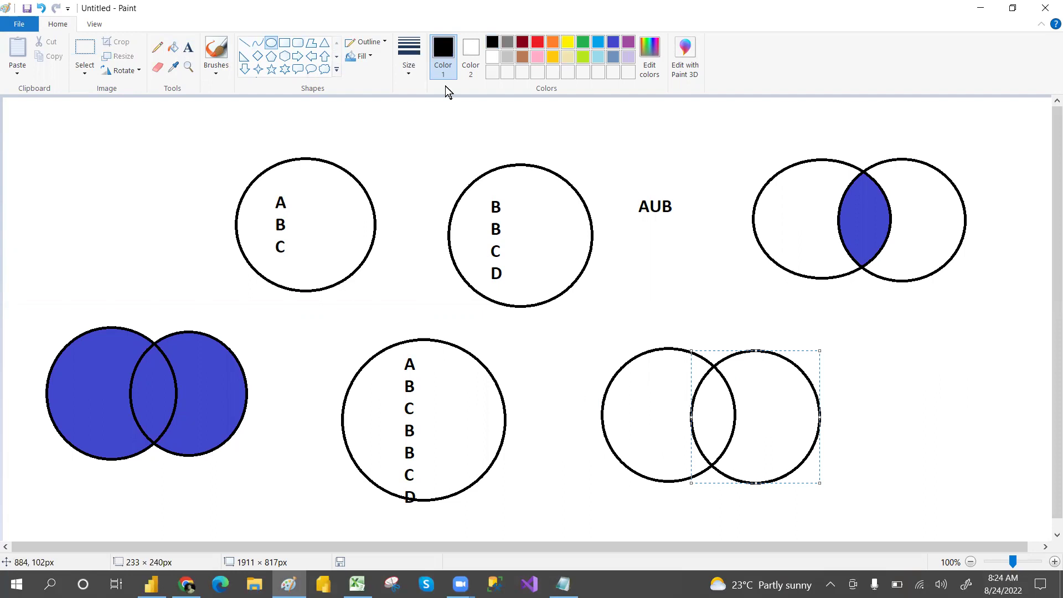
# - Fill only the non-overlapping part of the left circle in the third pair with dark blue
pyautogui.click(175, 49)
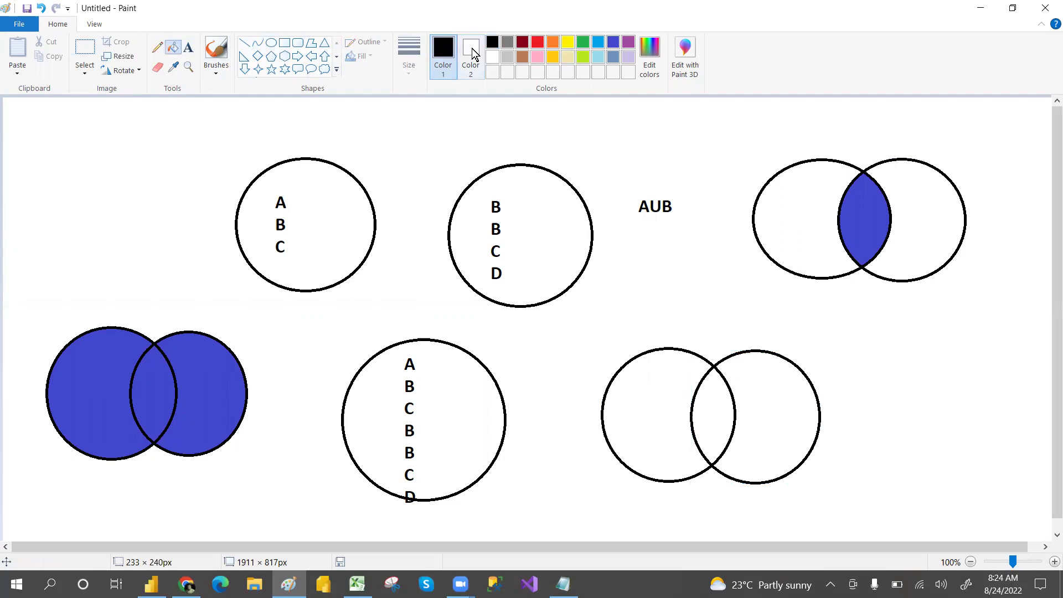
pyautogui.click(613, 42)
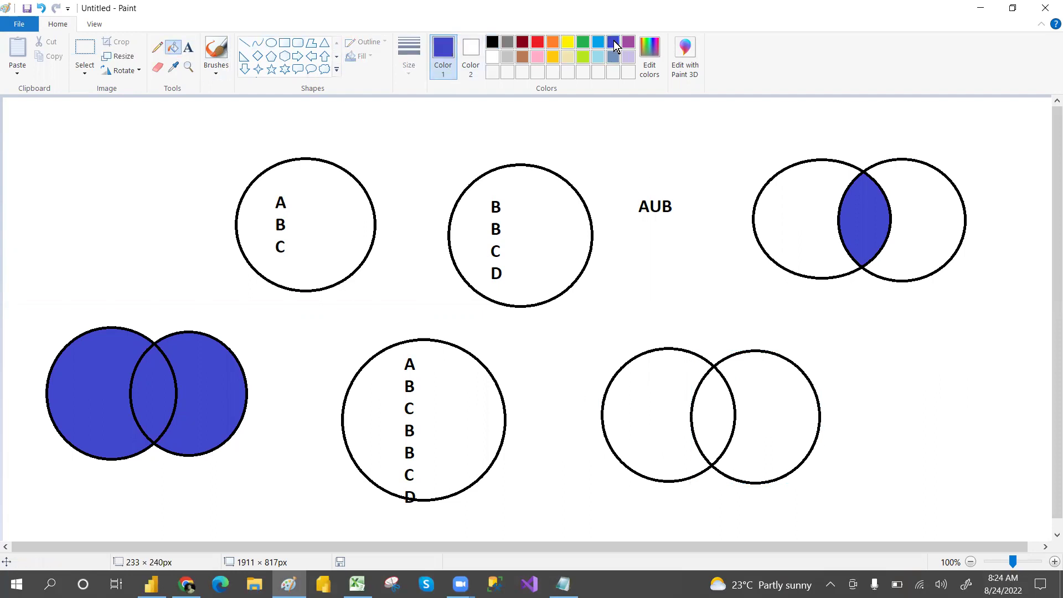
pyautogui.click(669, 396)
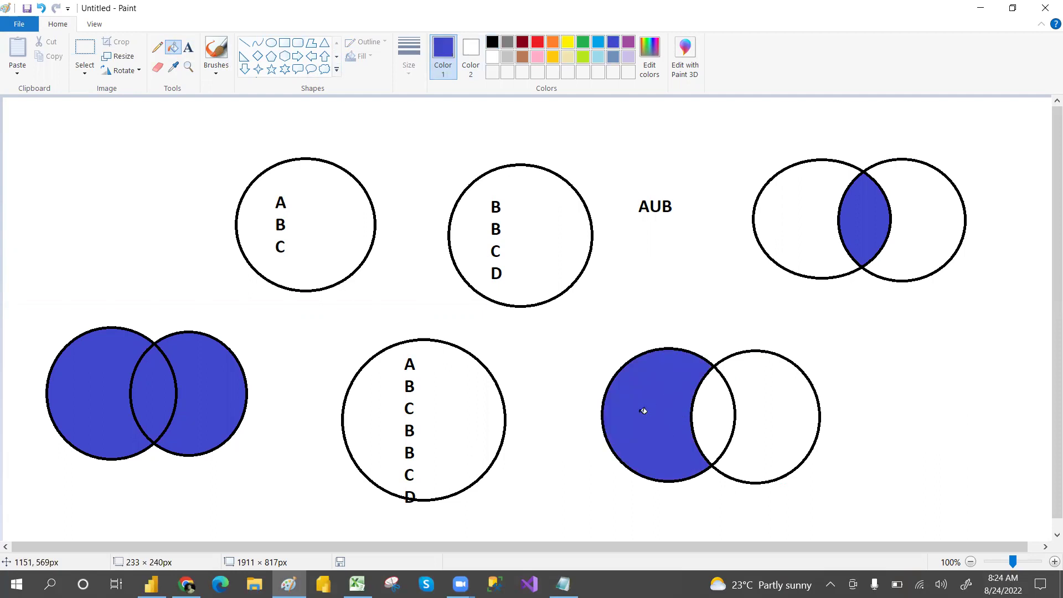
# - Add the text label UNION above the fully filled pair of circles
pyautogui.click(189, 47)
pyautogui.click(97, 289)
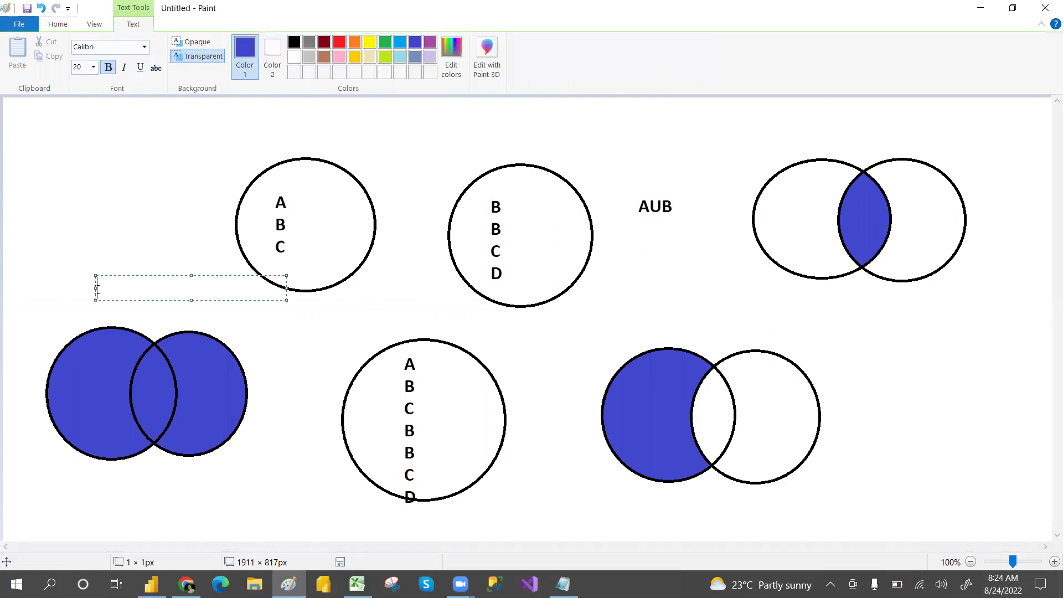
pyautogui.write('UNION')
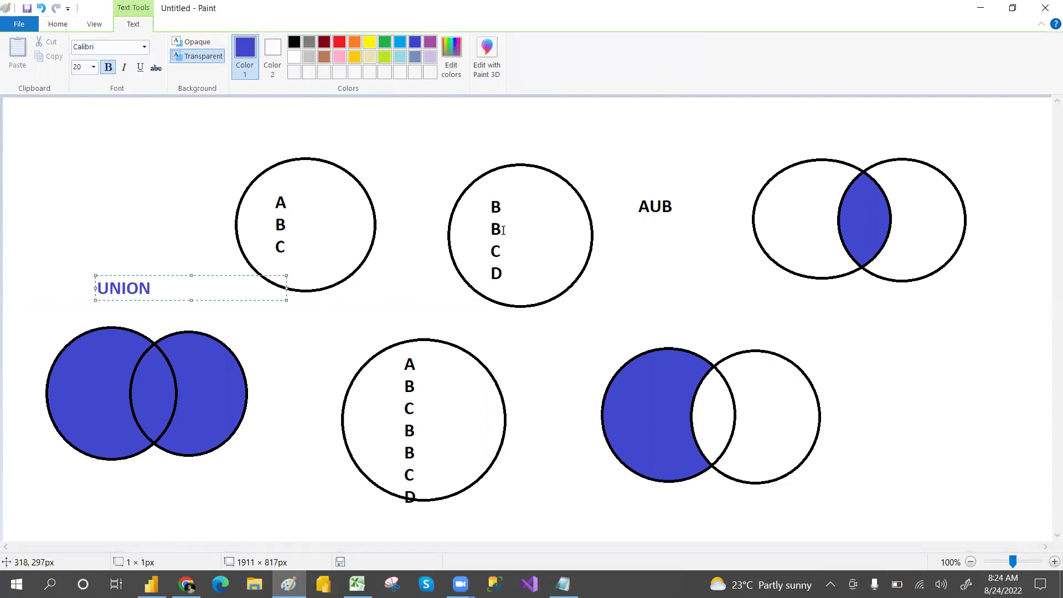
pyautogui.click(825, 303)
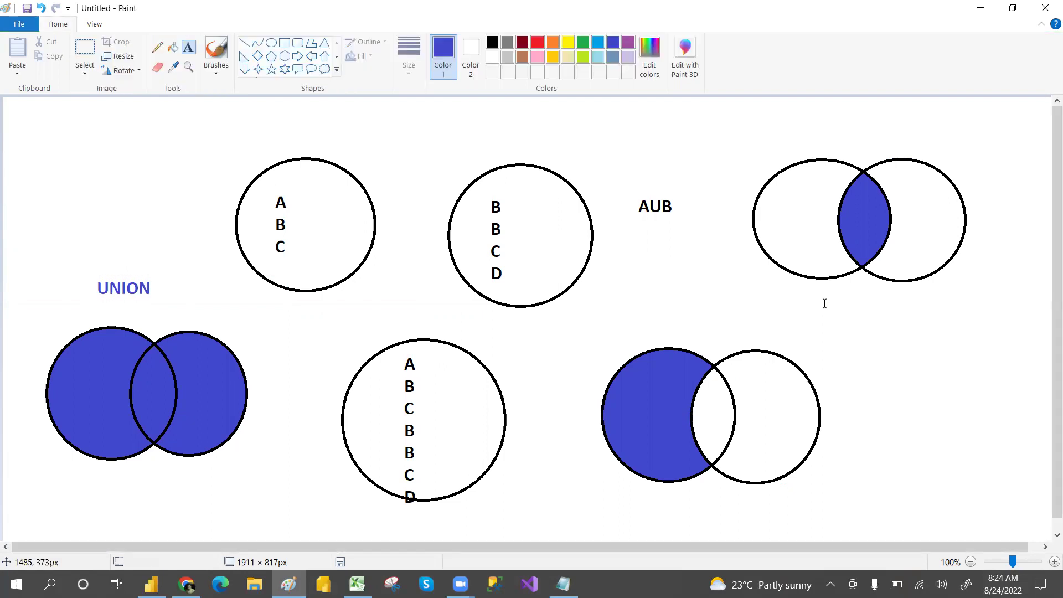
# - Add the text label INTERSECT below the pair of ellipses whose overlap is filled
pyautogui.click(824, 303)
pyautogui.write('INTER')
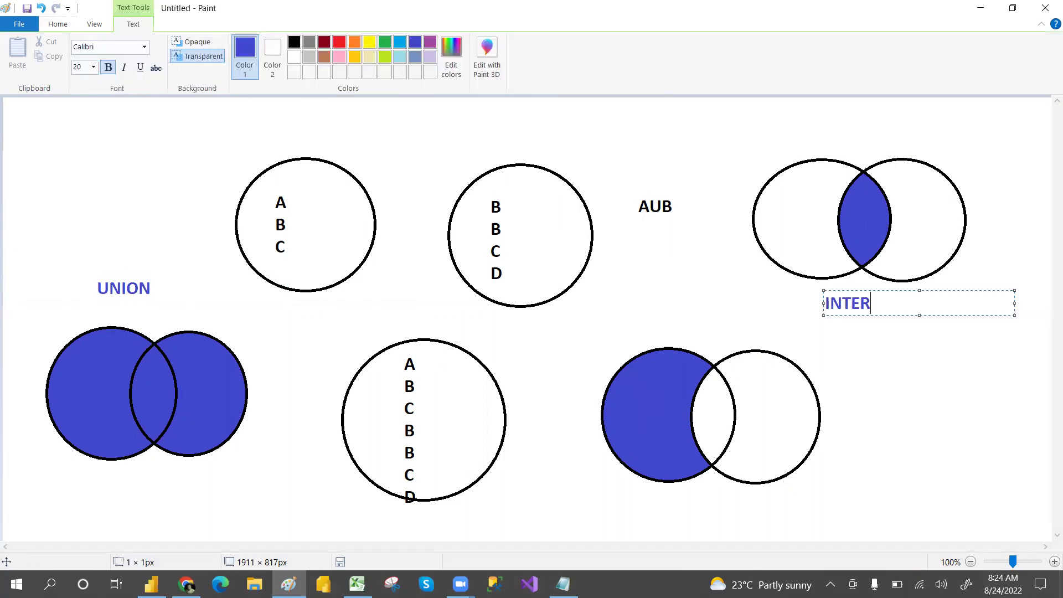
pyautogui.write('SECT')
pyautogui.click(669, 509)
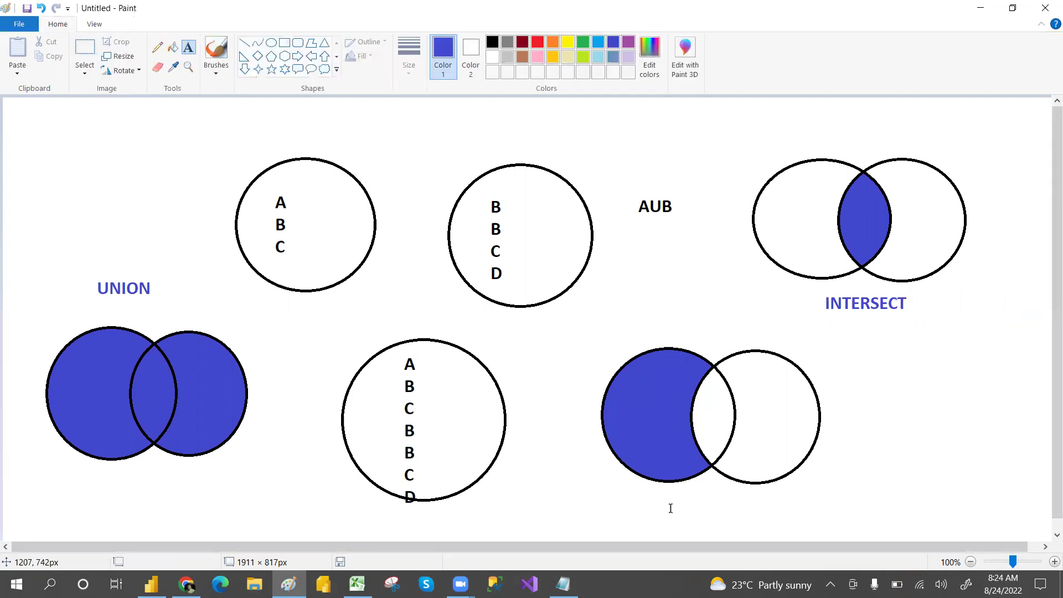
# - Add the text label EXCEPT below the pair of circles with only the left part filled
pyautogui.click(670, 507)
pyautogui.write('EXCEPT')
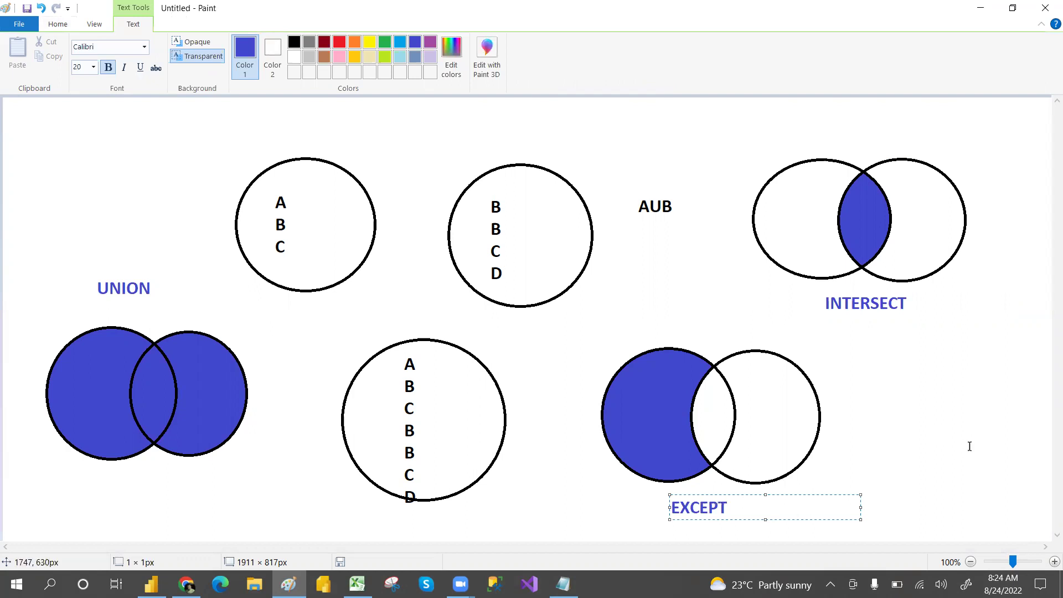
pyautogui.click(970, 446)
# - Switch to Excel and compare the entries of the two ID lists to work out the EXCEPT result
pyautogui.hotkey('alt', 'Tab')
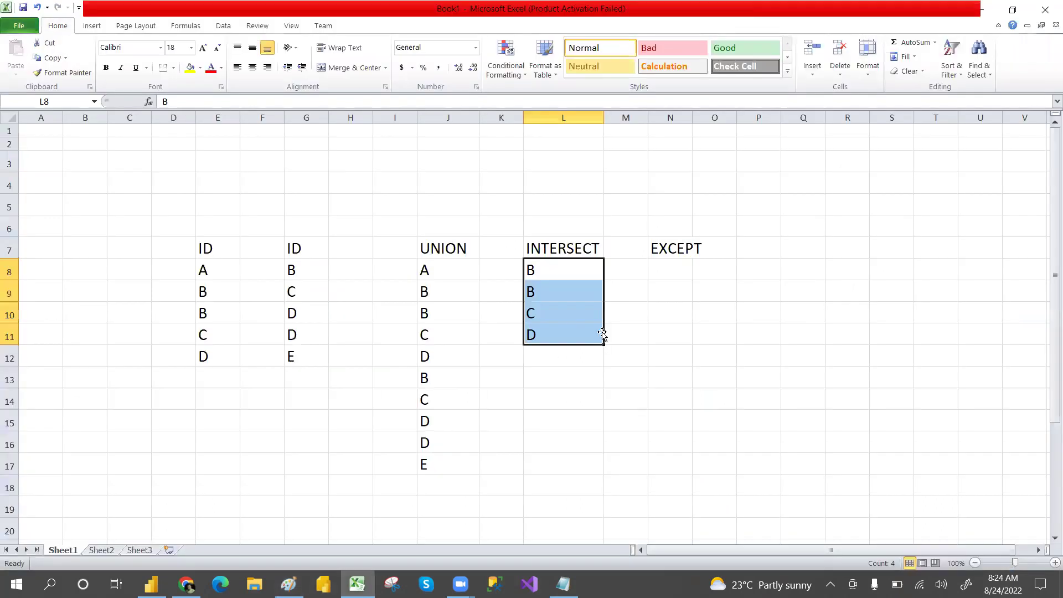
pyautogui.moveTo(202, 269); pyautogui.dragTo(204, 353)
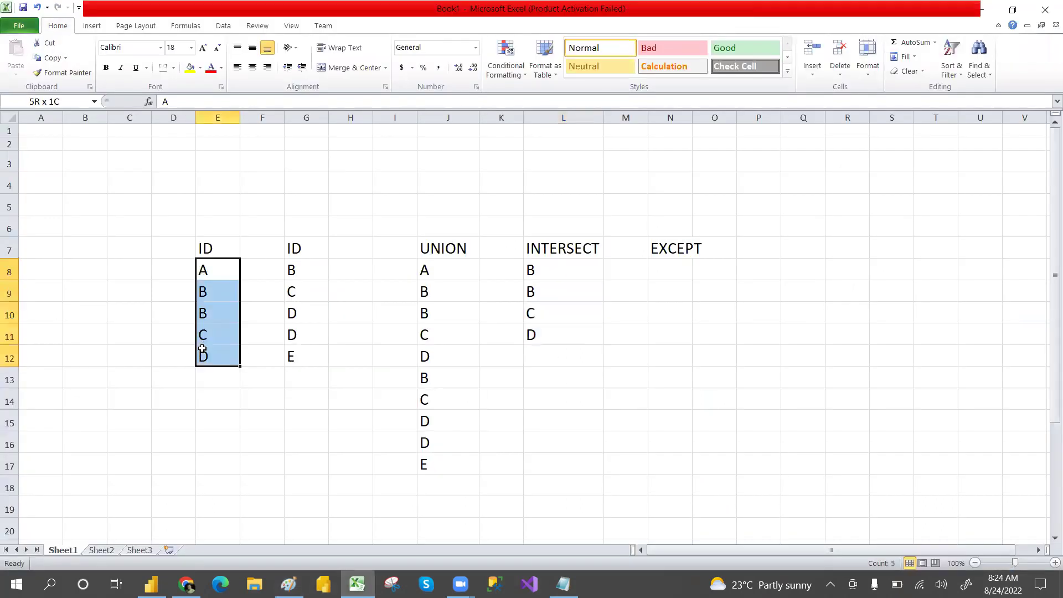
pyautogui.moveTo(291, 270); pyautogui.dragTo(281, 360)
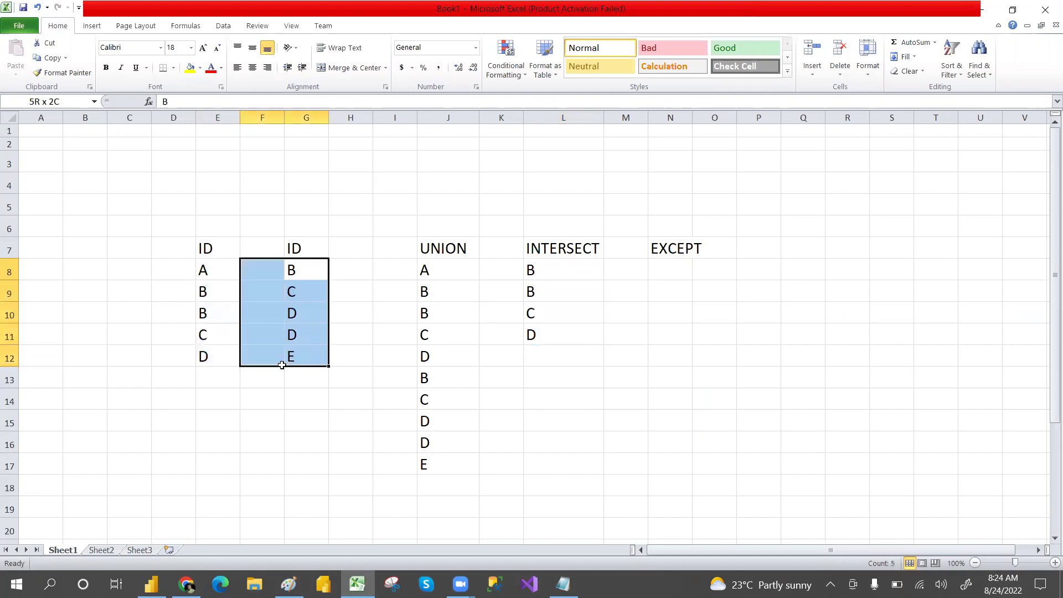
pyautogui.click(287, 417)
pyautogui.moveTo(294, 264); pyautogui.dragTo(292, 357)
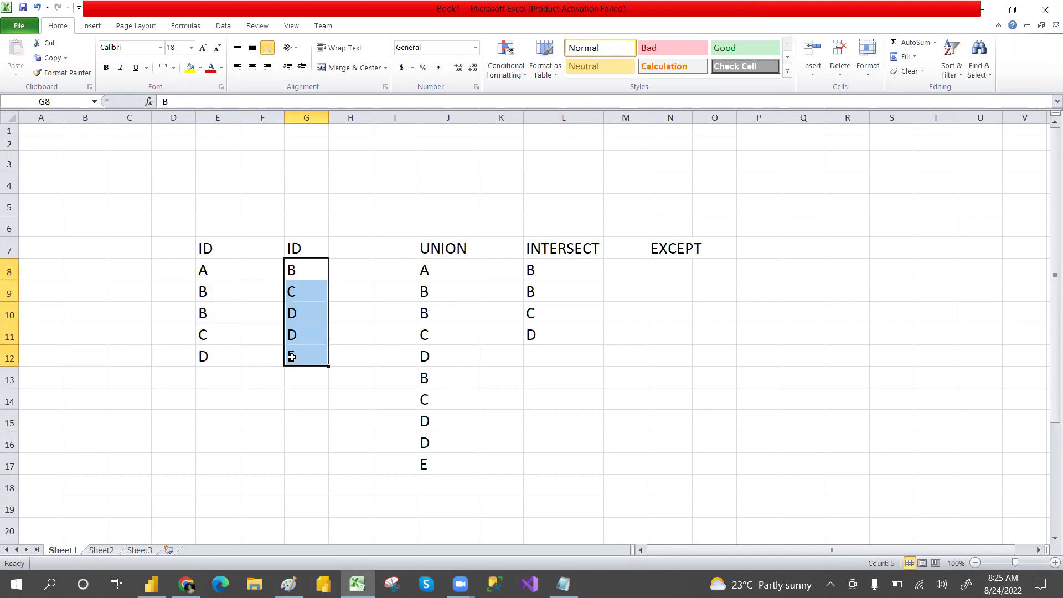
pyautogui.moveTo(202, 267); pyautogui.dragTo(201, 366)
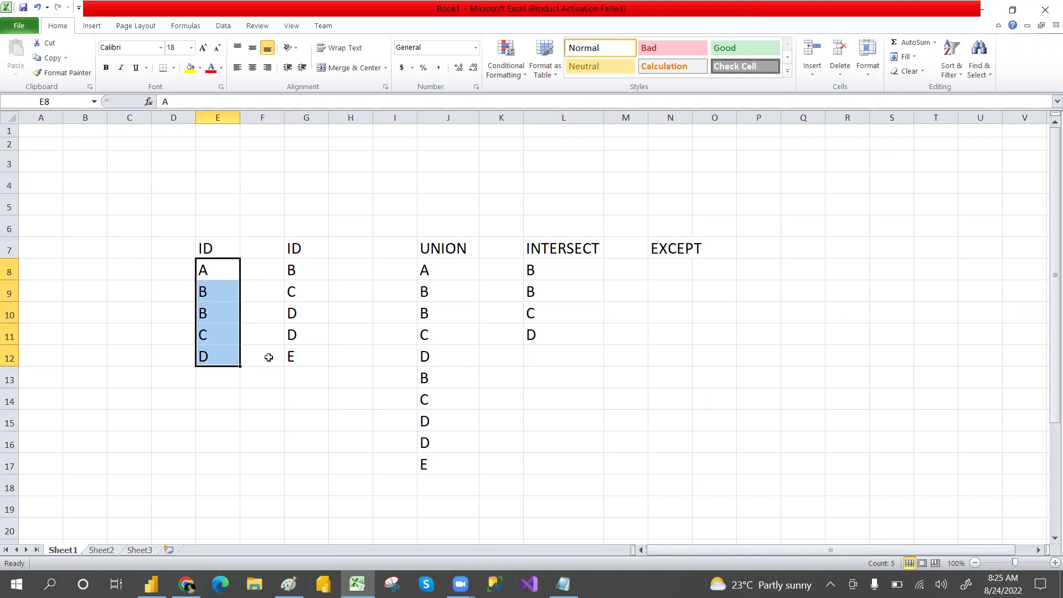
pyautogui.moveTo(290, 258); pyautogui.dragTo(293, 353)
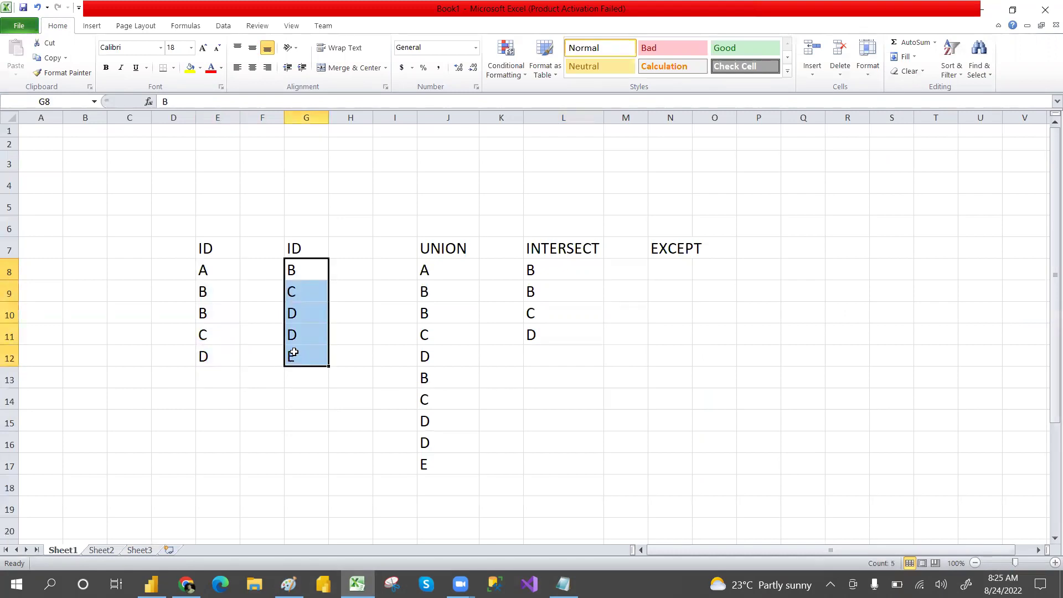
pyautogui.moveTo(201, 267); pyautogui.dragTo(198, 368)
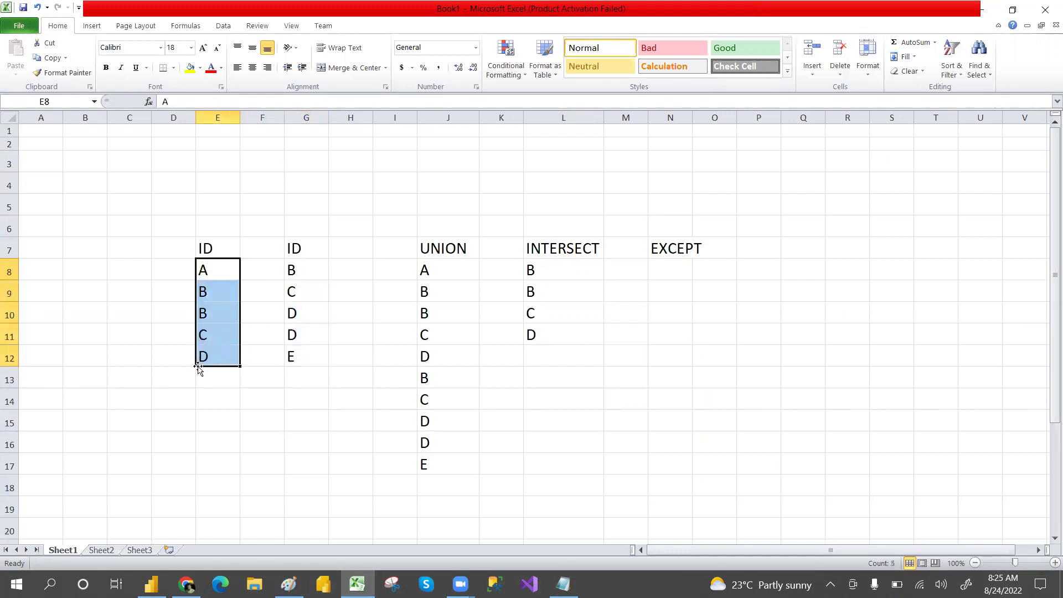
pyautogui.click(243, 396)
pyautogui.click(206, 273)
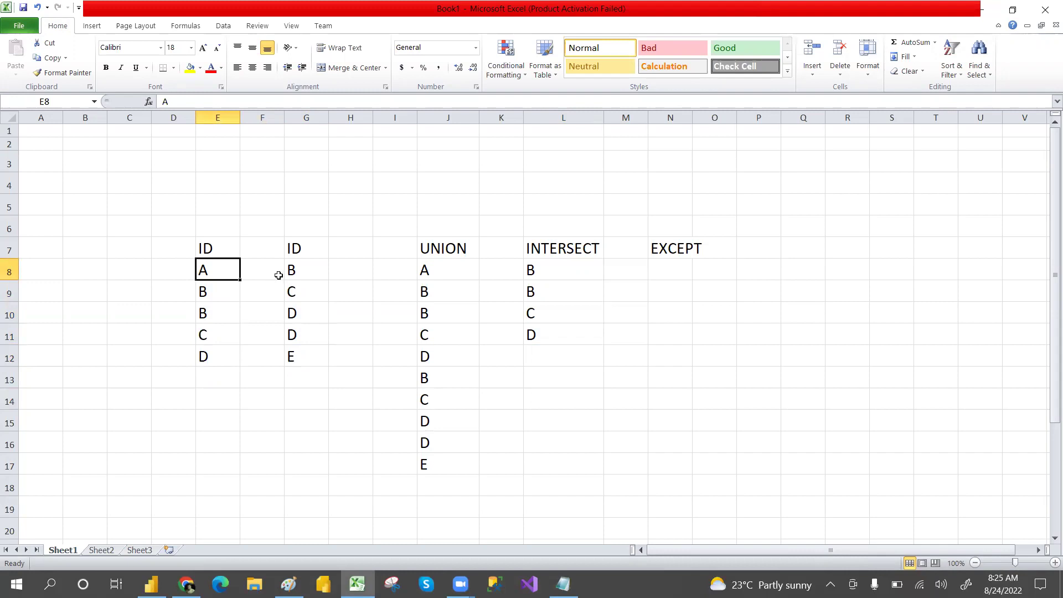
pyautogui.moveTo(286, 268); pyautogui.dragTo(295, 368)
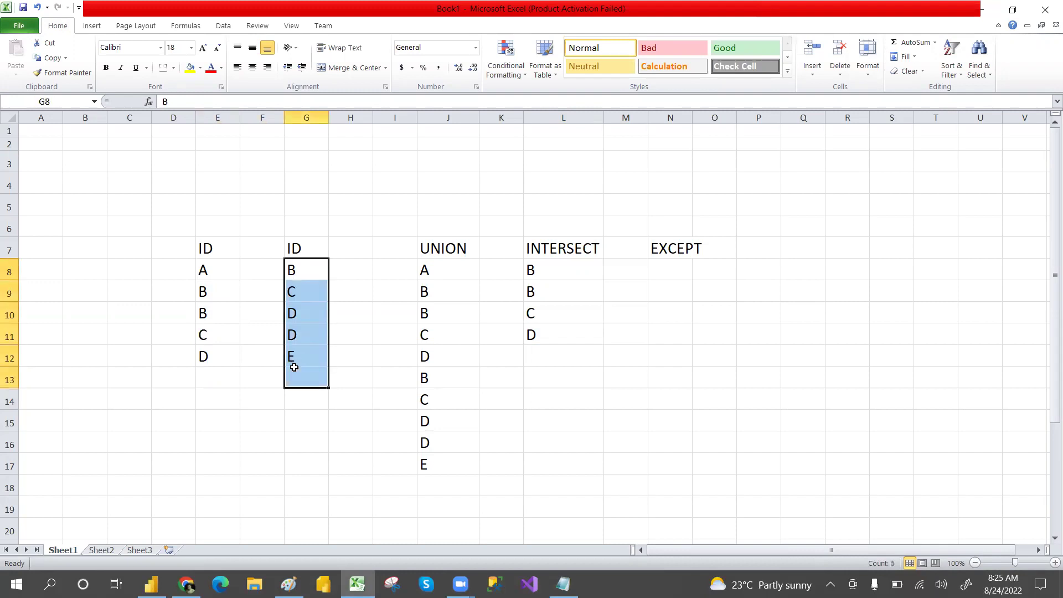
# - Enter A in cell N8 as the result under the EXCEPT heading
pyautogui.click(672, 271)
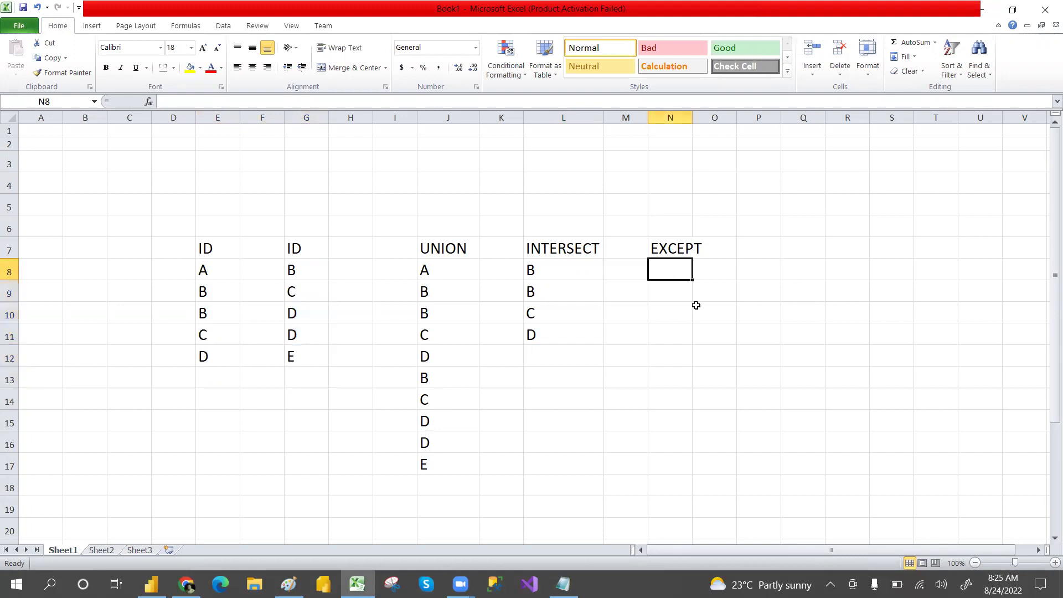
pyautogui.write('A')
pyautogui.click(688, 416)
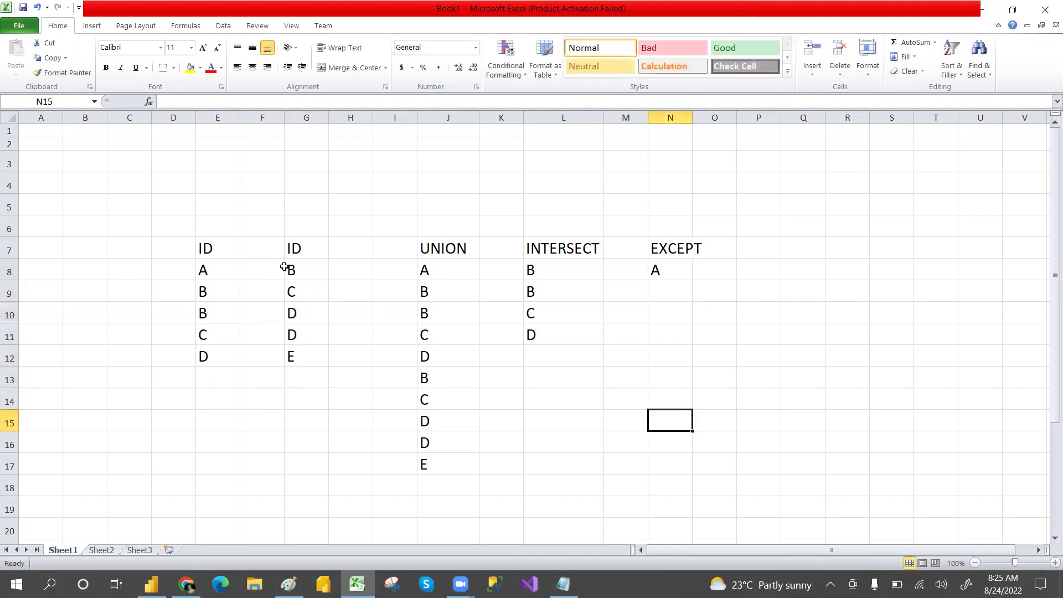
# - Examine the two ID columns in both orders to see which entries each has that the other lacks
pyautogui.moveTo(296, 248); pyautogui.dragTo(293, 360)
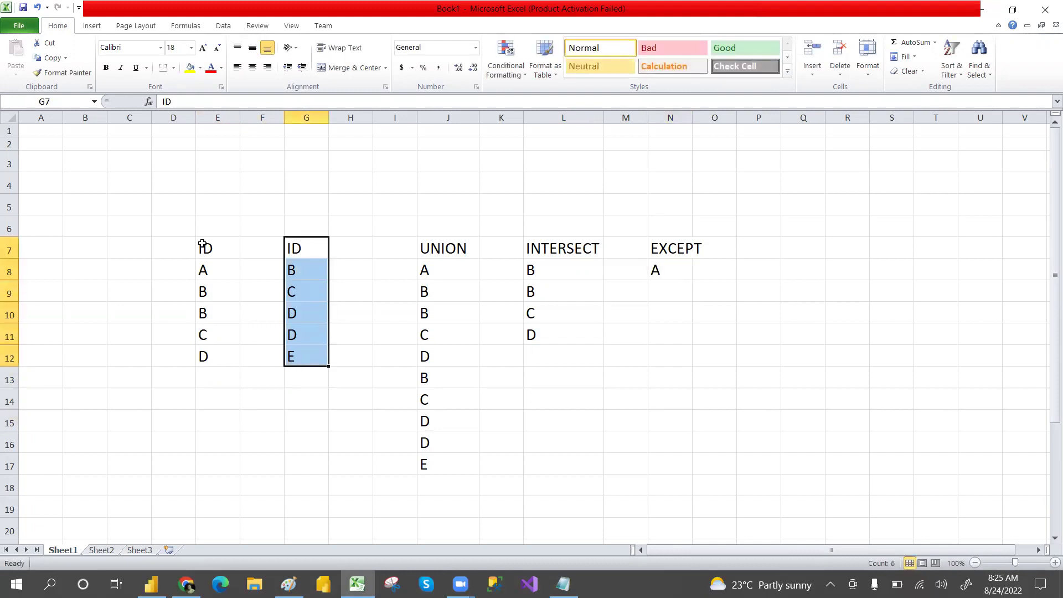
pyautogui.moveTo(199, 243); pyautogui.dragTo(211, 379)
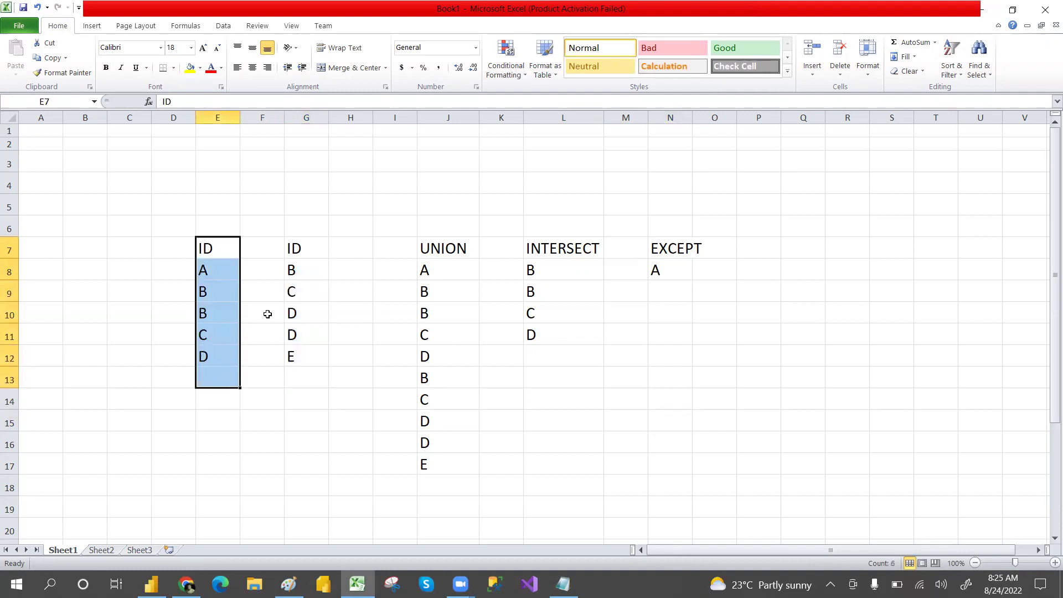
pyautogui.moveTo(293, 244); pyautogui.dragTo(294, 356)
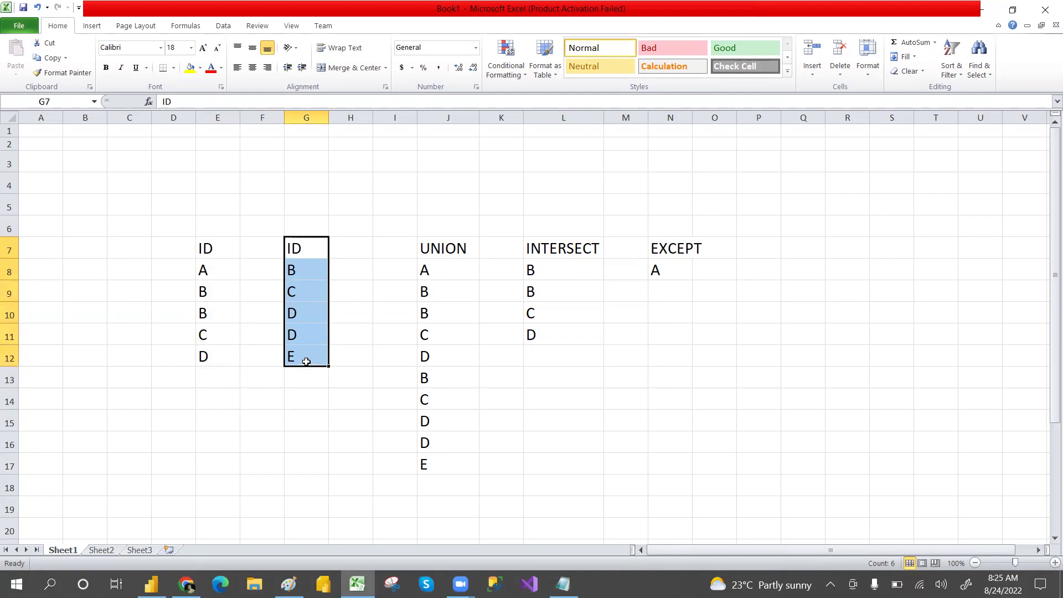
pyautogui.click(306, 360)
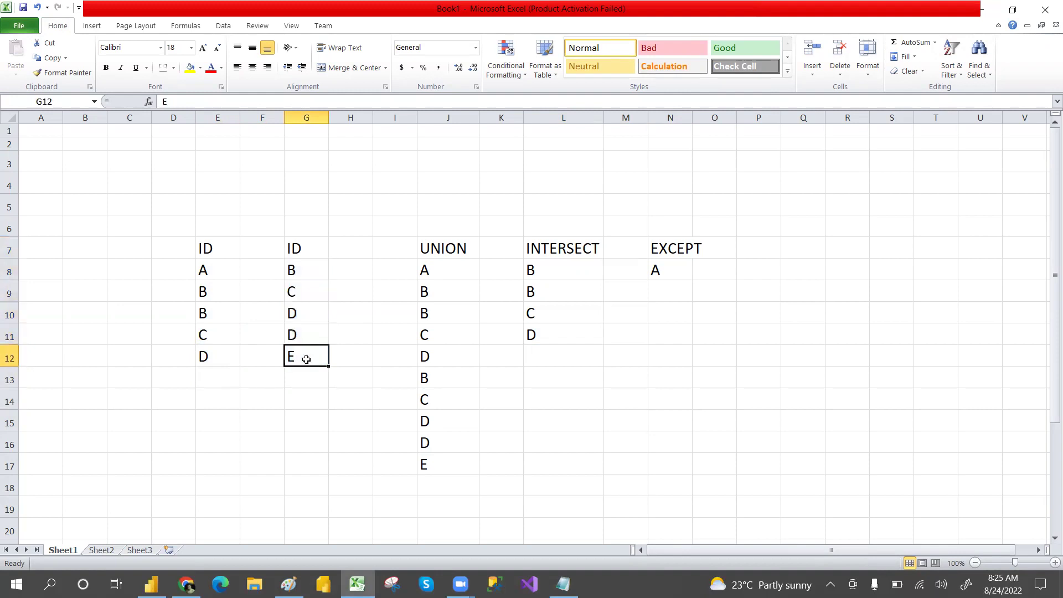
pyautogui.moveTo(203, 242); pyautogui.dragTo(206, 357)
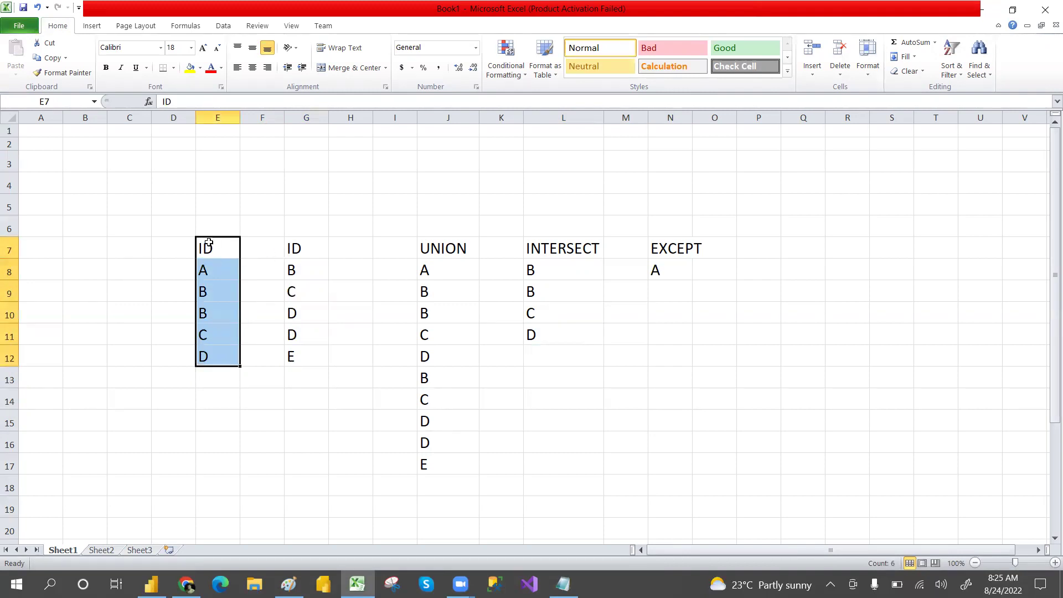
pyautogui.moveTo(291, 244); pyautogui.dragTo(290, 364)
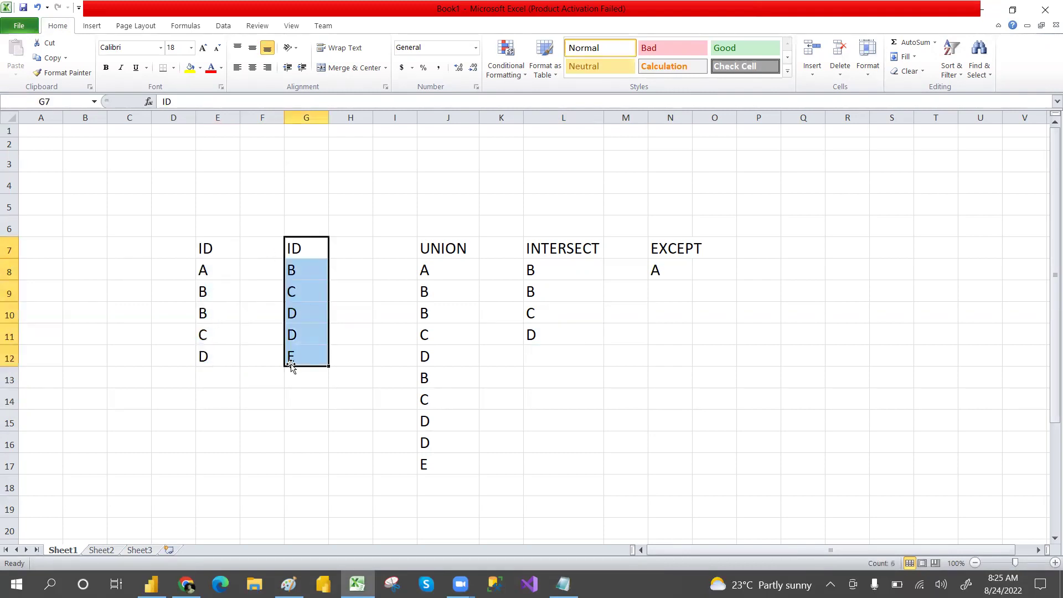
pyautogui.click(303, 356)
pyautogui.moveTo(289, 246); pyautogui.dragTo(299, 360)
pyautogui.moveTo(203, 247); pyautogui.dragTo(219, 347)
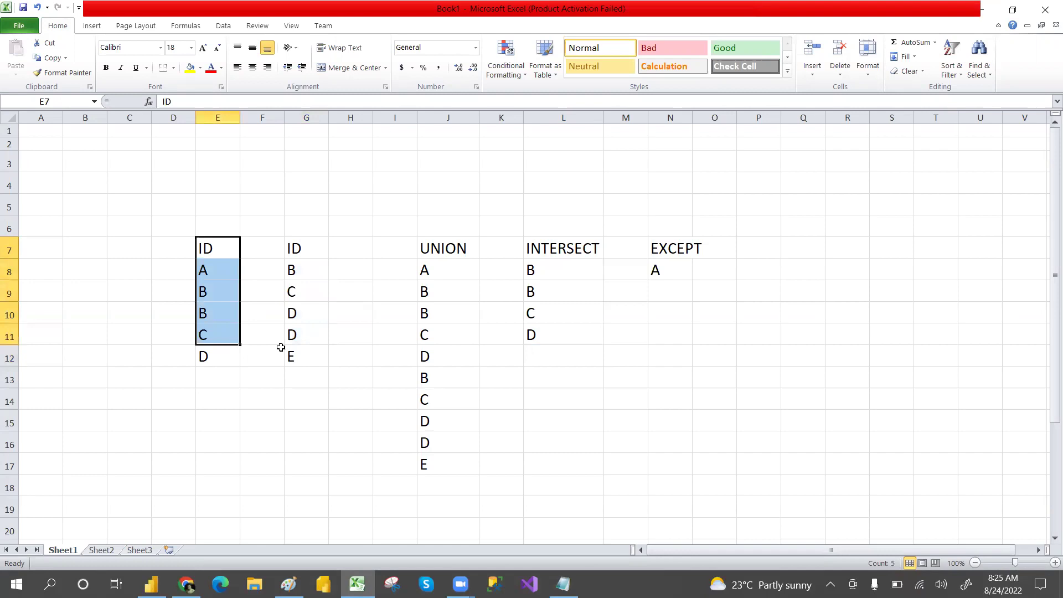
pyautogui.click(294, 360)
# - Copy the first ID list with its header (E7:E12) and open a blank manual-entry table in Power BI Desktop
pyautogui.click(209, 247)
pyautogui.moveTo(207, 248); pyautogui.dragTo(209, 356)
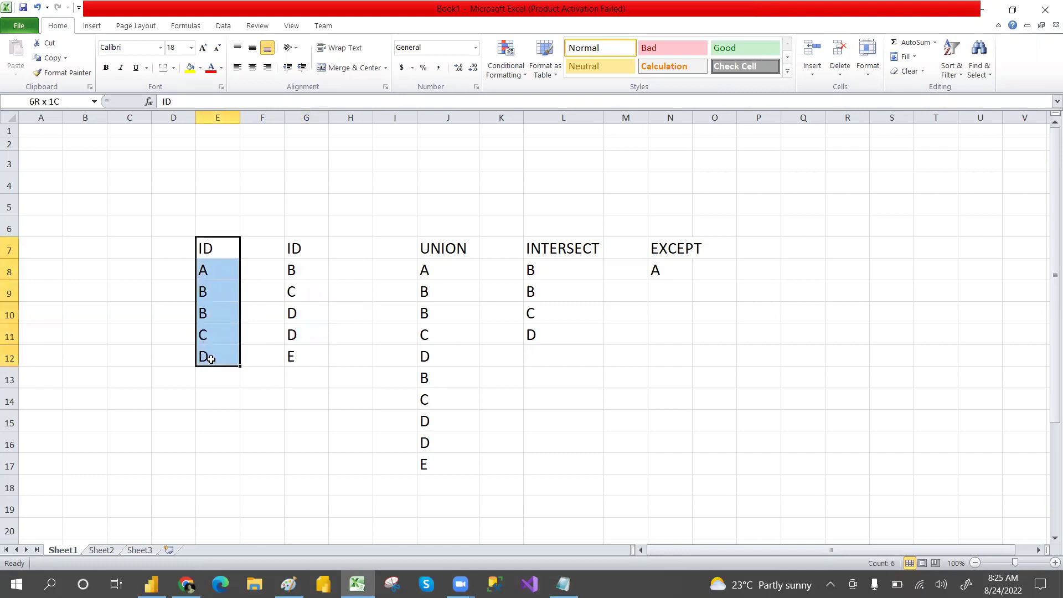
pyautogui.hotkey('ctrl', 'c')
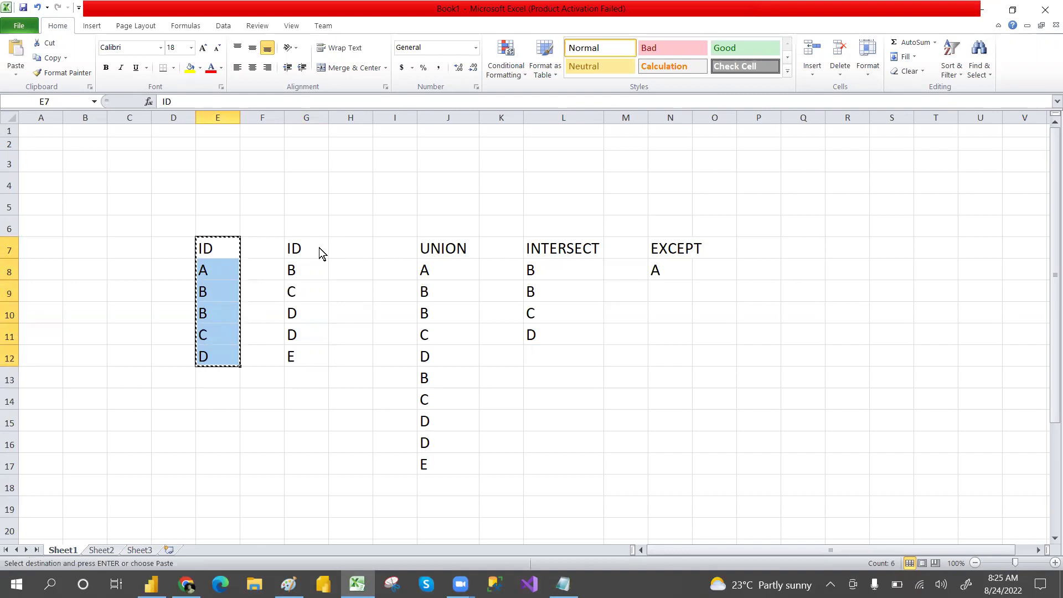
pyautogui.hotkey('alt', 'Tab')
pyautogui.hotkey('alt', 'Tab')
pyautogui.hotkey('alt', 'Tab')
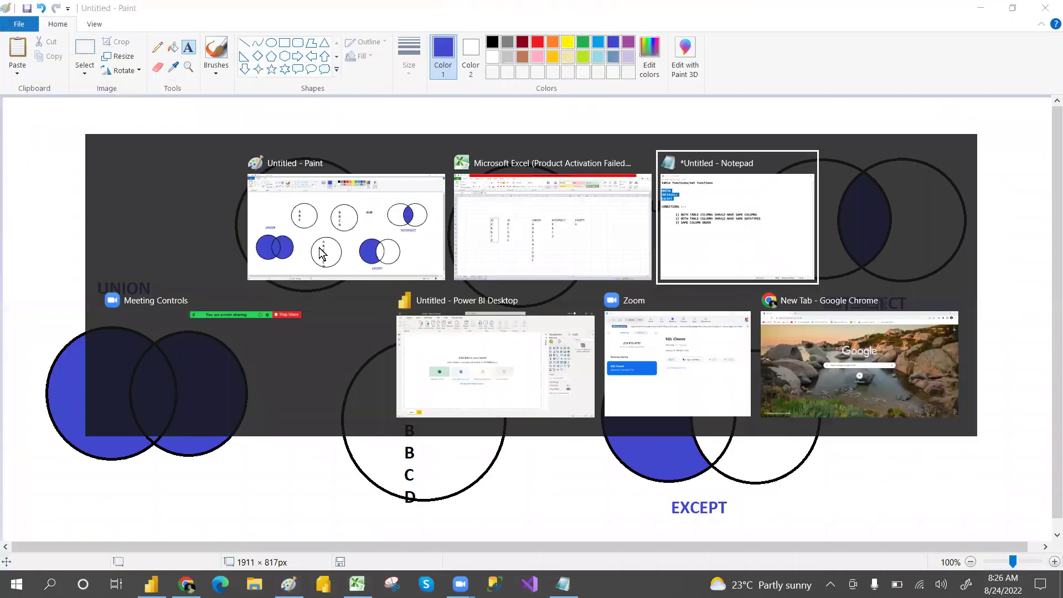
pyautogui.hotkey('alt', 'Tab')
pyautogui.hotkey('alt', 'Tab')
pyautogui.hotkey('alt', 'Tab')
pyautogui.hotkey('alt', 'Tab')
pyautogui.hotkey('alt', 'Tab')
pyautogui.hotkey('alt', 'Tab')
pyautogui.hotkey('alt', 'Tab')
pyautogui.hotkey('alt', 'Tab')
pyautogui.hotkey('alt', 'Tab')
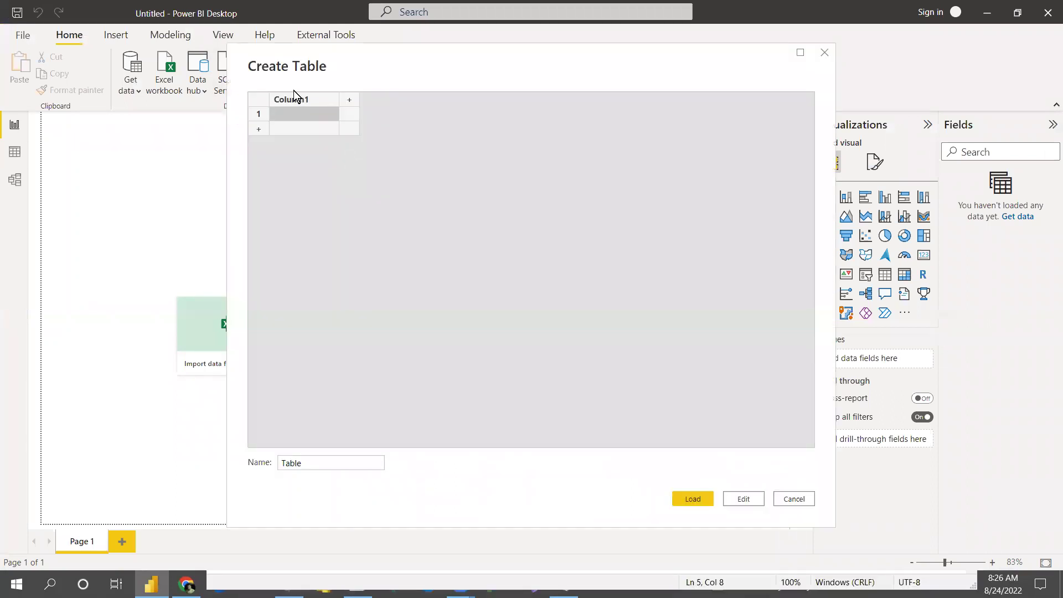
# - Paste the copied ID list with its header into the blank table, name it Table1 and load it
pyautogui.click(299, 102)
pyautogui.hotkey('ctrl', 'v')
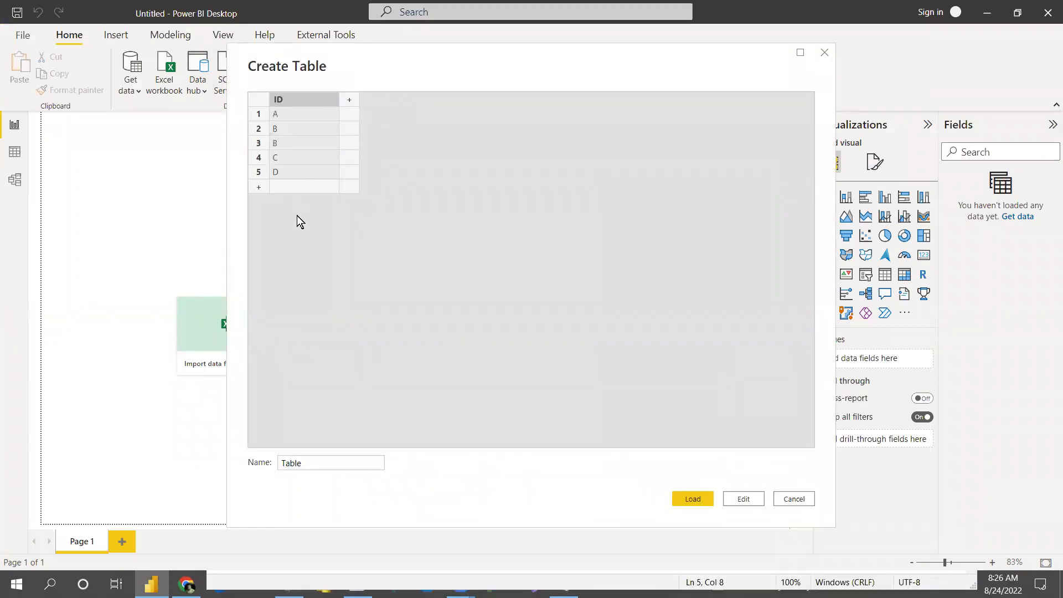
pyautogui.click(316, 469)
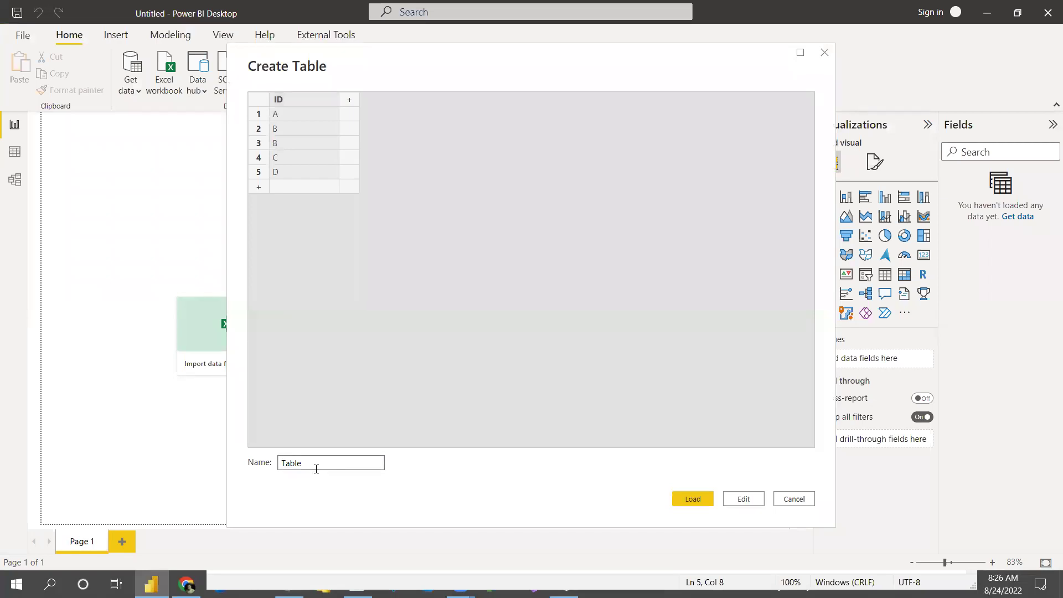
pyautogui.click(701, 501)
# - Copy the second ID list with its header (G7:G12) from Excel and open another blank manual-entry table in Power BI Desktop
pyautogui.hotkey('alt', 'Tab')
pyautogui.hotkey('alt', 'Tab')
pyautogui.press('Tab')
pyautogui.moveTo(284, 241); pyautogui.dragTo(302, 359)
pyautogui.hotkey('ctrl', 'c')
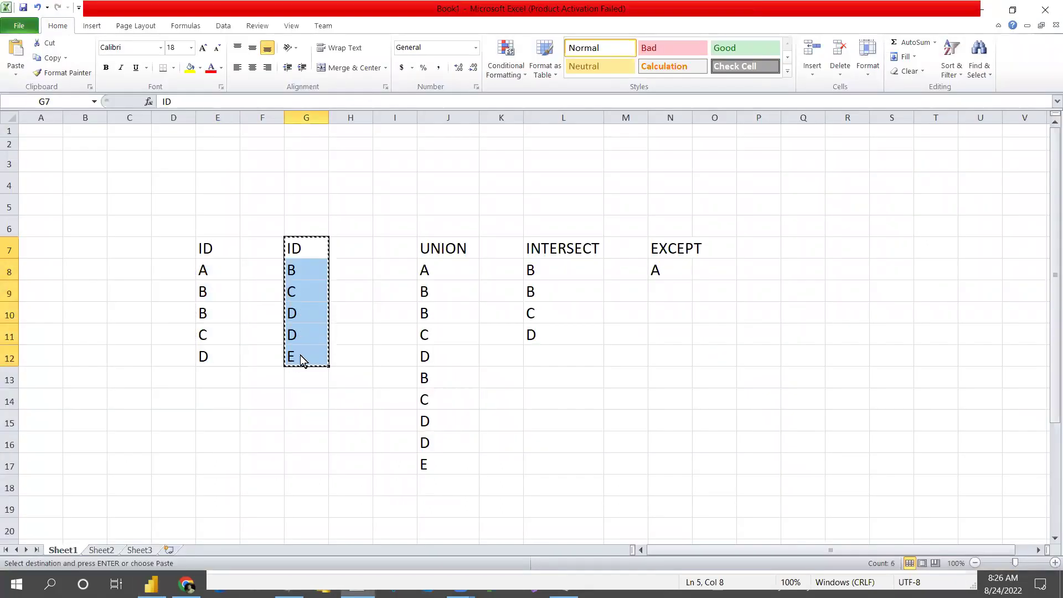
pyautogui.hotkey('alt', 'Tab')
pyautogui.hotkey('alt', 'Tab')
pyautogui.press('Tab')
pyautogui.hotkey('alt', 'Tab')
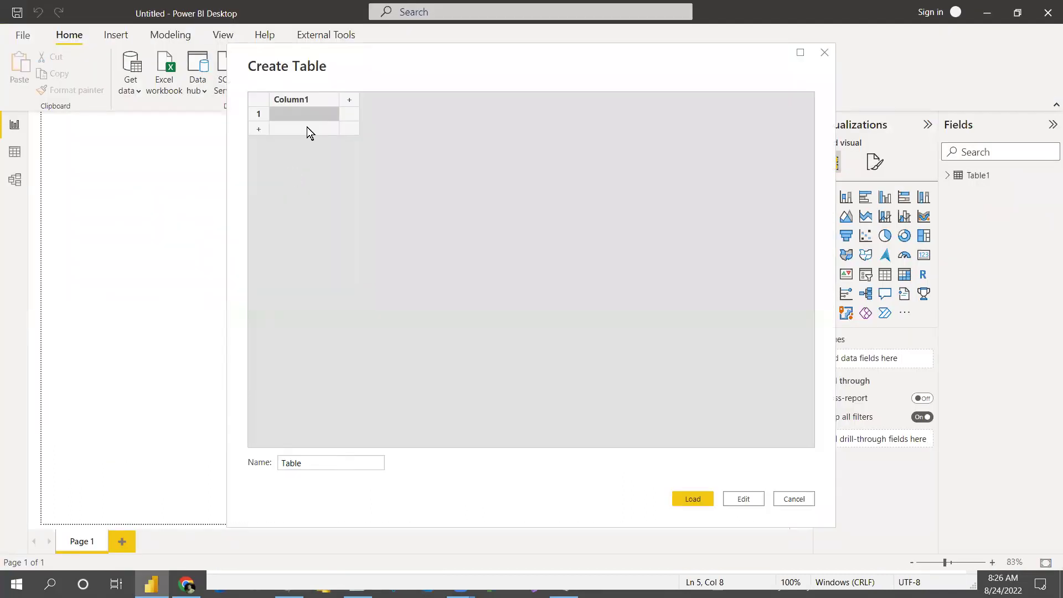
# - Paste the second ID list, keeping its first row as the header, name the table Table2 and load it
pyautogui.hotkey('ctrl', 'v')
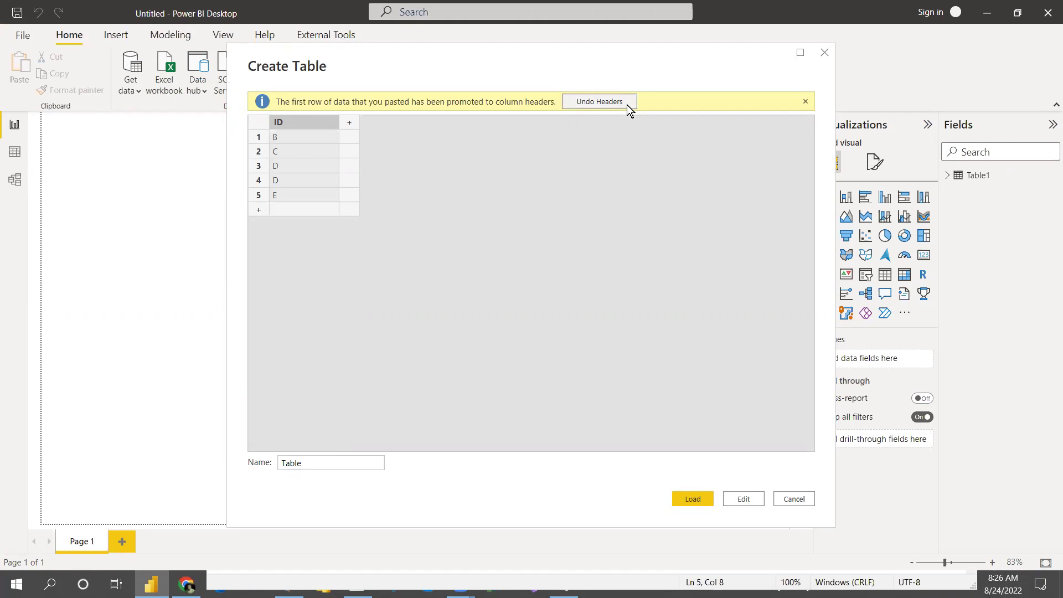
pyautogui.click(806, 101)
pyautogui.click(325, 463)
pyautogui.write('2')
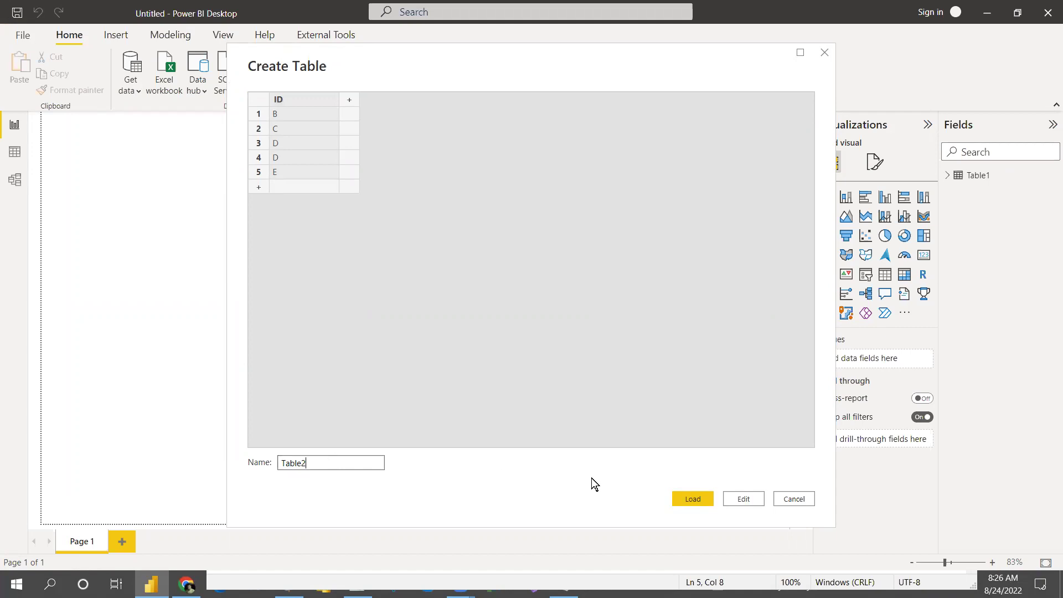
pyautogui.click(700, 498)
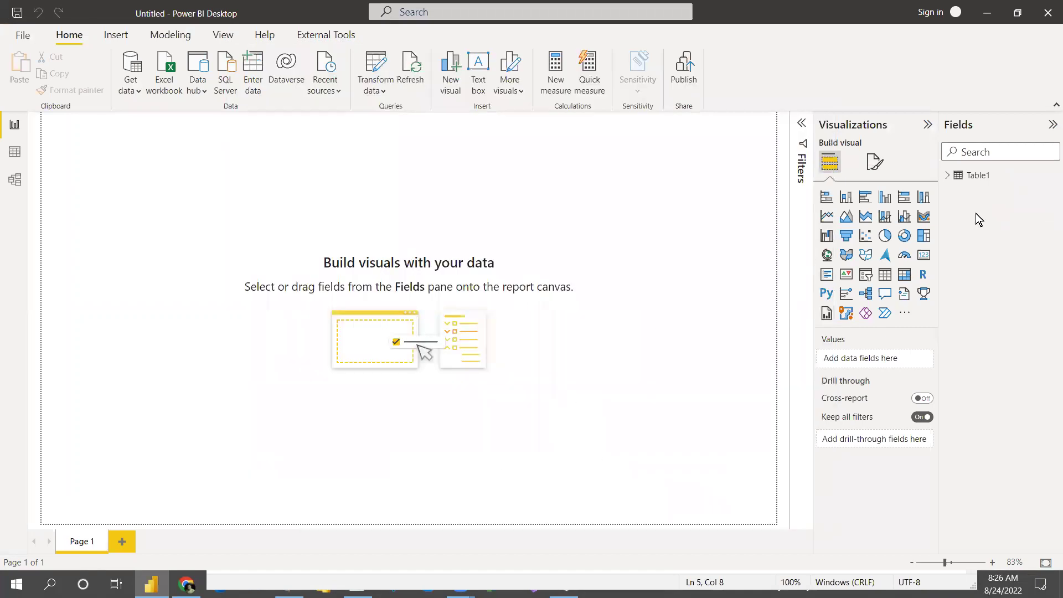
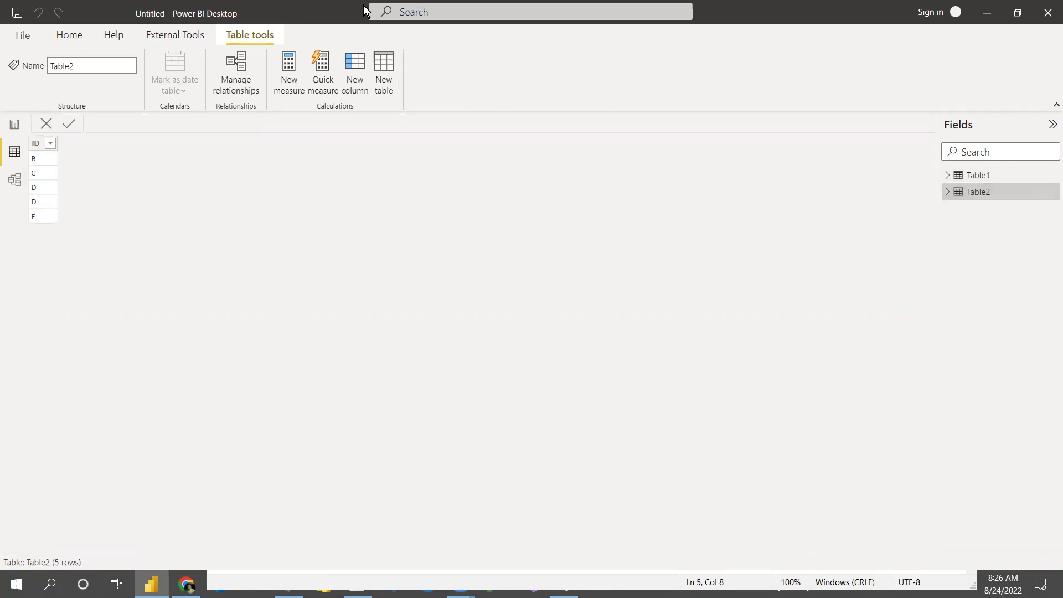
# - Create a new calculated table in the data view and begin its formula with the name UNIONTABL
pyautogui.click(383, 65)
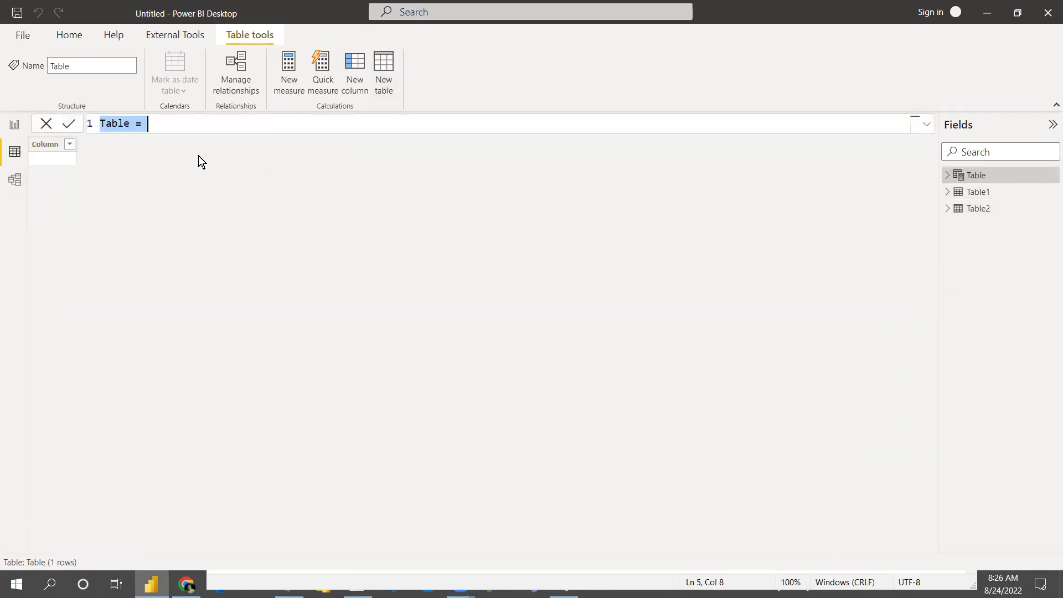
pyautogui.write('UNI')
pyautogui.press('BackSpace')
pyautogui.write('IONTABL')
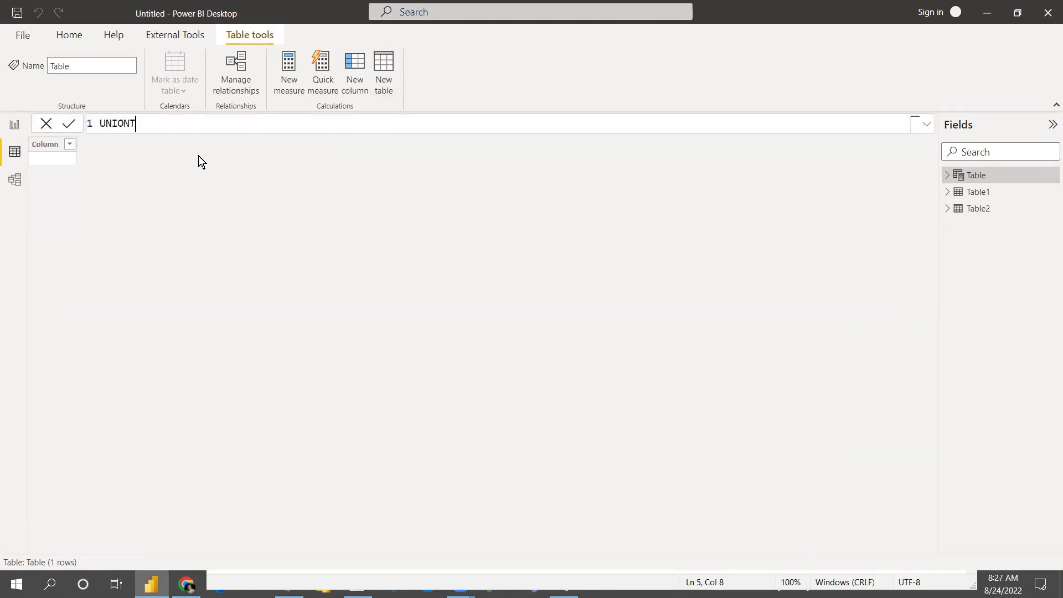
# - Switch to the Notepad notes and add the indented syntax line UNION(TABLE1,TABLE2......) beneath the UNION heading
pyautogui.hotkey('alt', 'Tab')
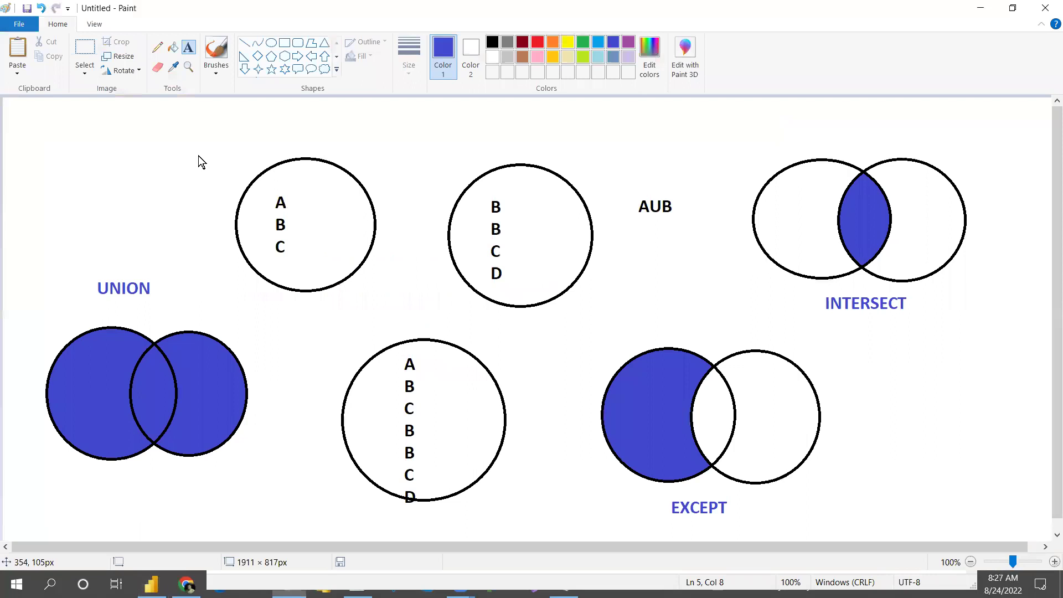
pyautogui.hotkey('alt', 'Tab')
pyautogui.hotkey('alt', 'Tab')
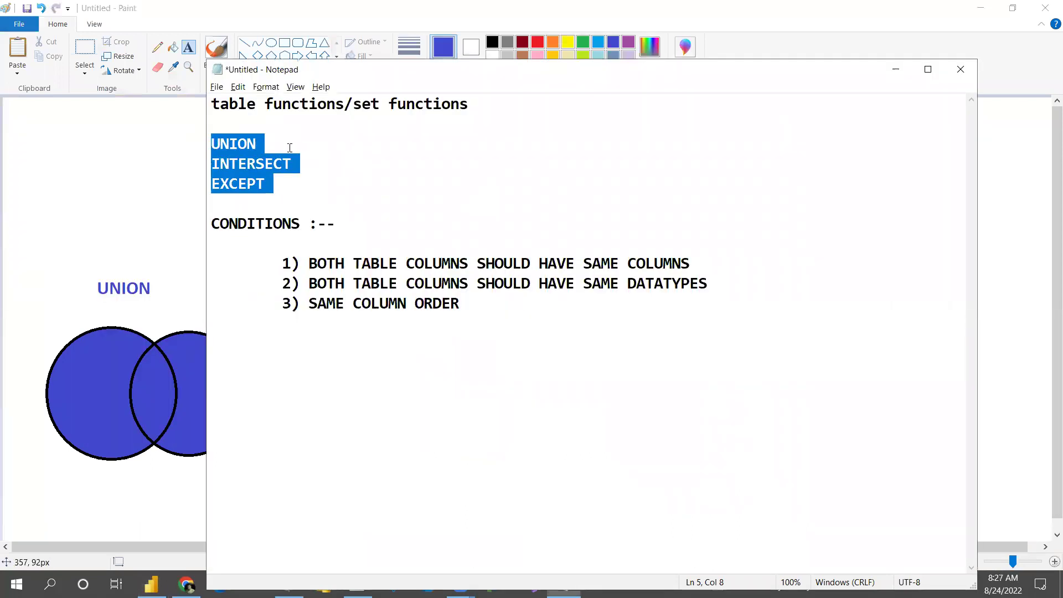
pyautogui.click(276, 143)
pyautogui.press('Return')
pyautogui.press('Tab')
pyautogui.write('UBN')
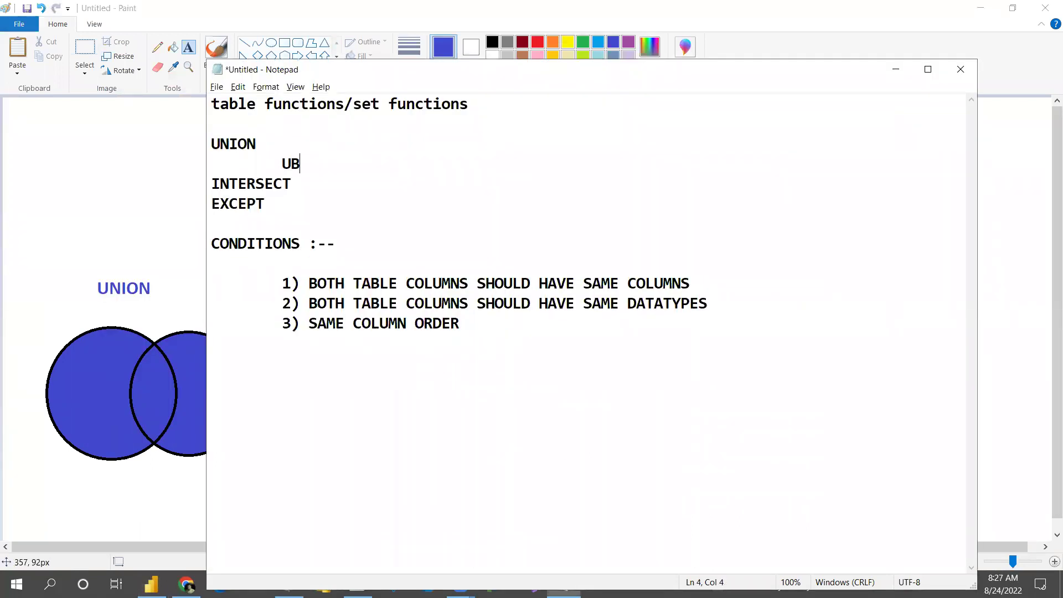
pyautogui.press('BackSpace')
pyautogui.press('BackSpace')
pyautogui.write('NION(TABL')
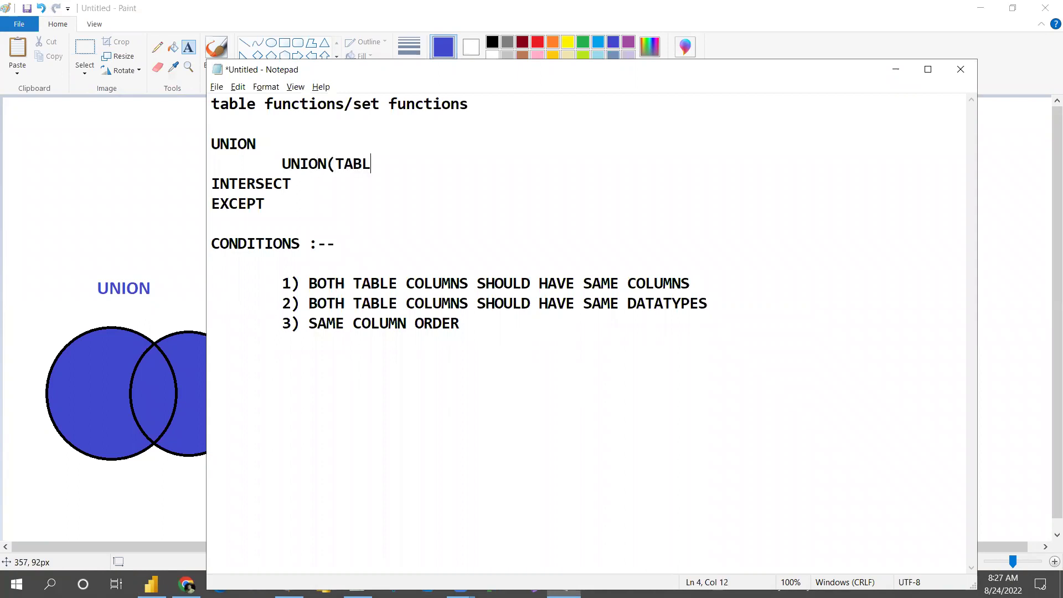
pyautogui.write('E1,TABLE')
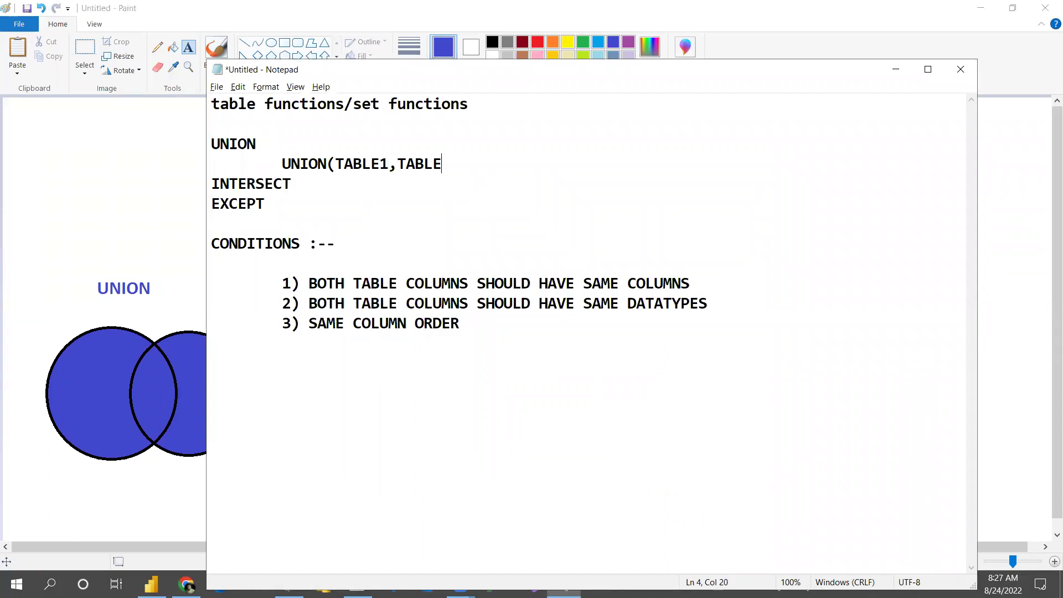
pyautogui.write('2......)')
# - Copy the UNION syntax line beneath the INTERSECT heading and change its function name to INTERSECT
pyautogui.moveTo(281, 158); pyautogui.dragTo(508, 166)
pyautogui.hotkey('ctrl', 'c')
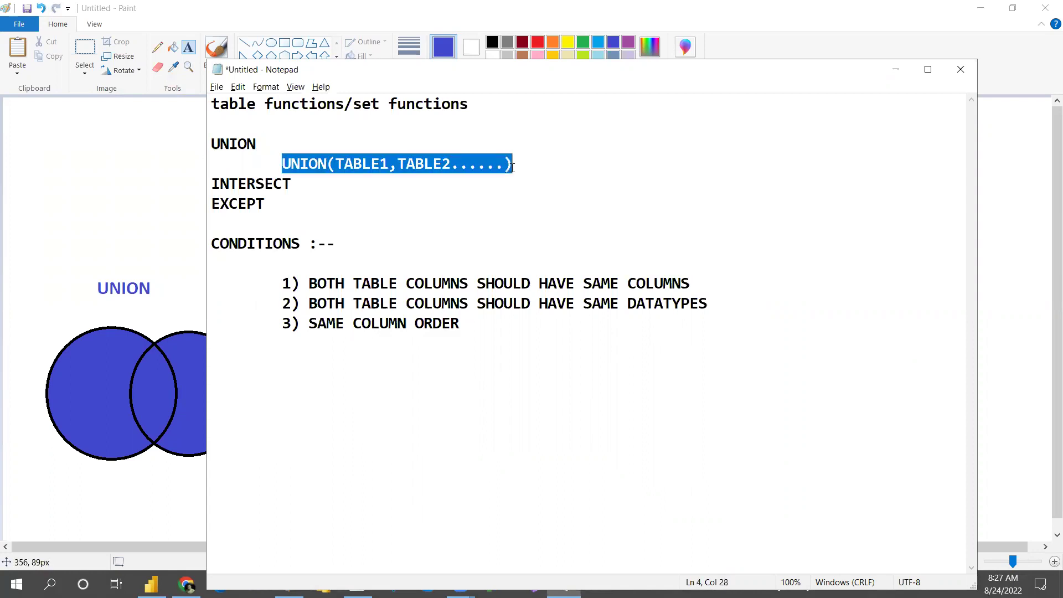
pyautogui.click(293, 188)
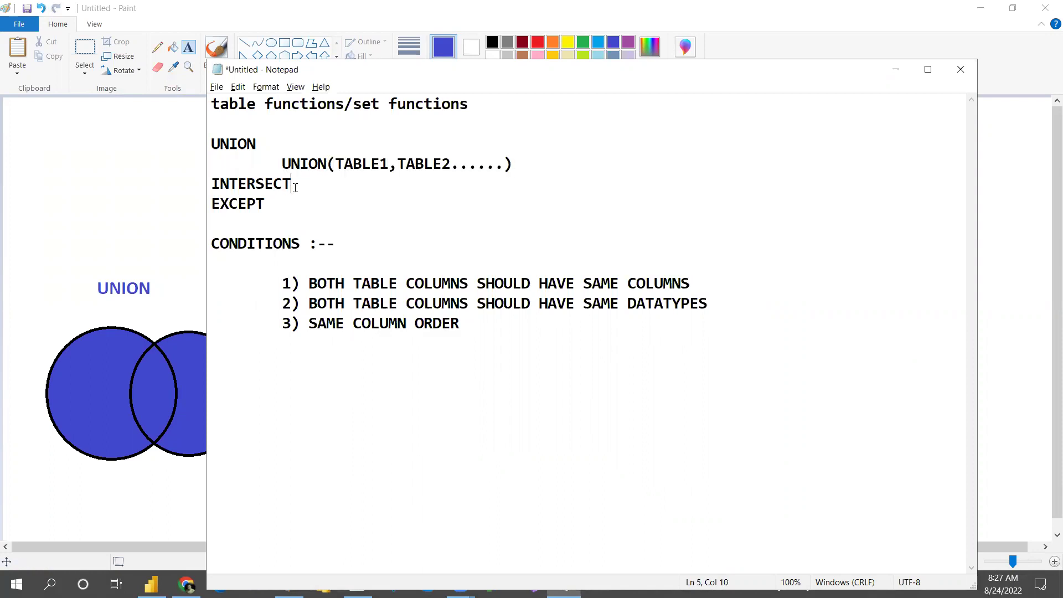
pyautogui.press('Return')
pyautogui.press('Tab')
pyautogui.press('Tab')
pyautogui.hotkey('ctrl', 'v')
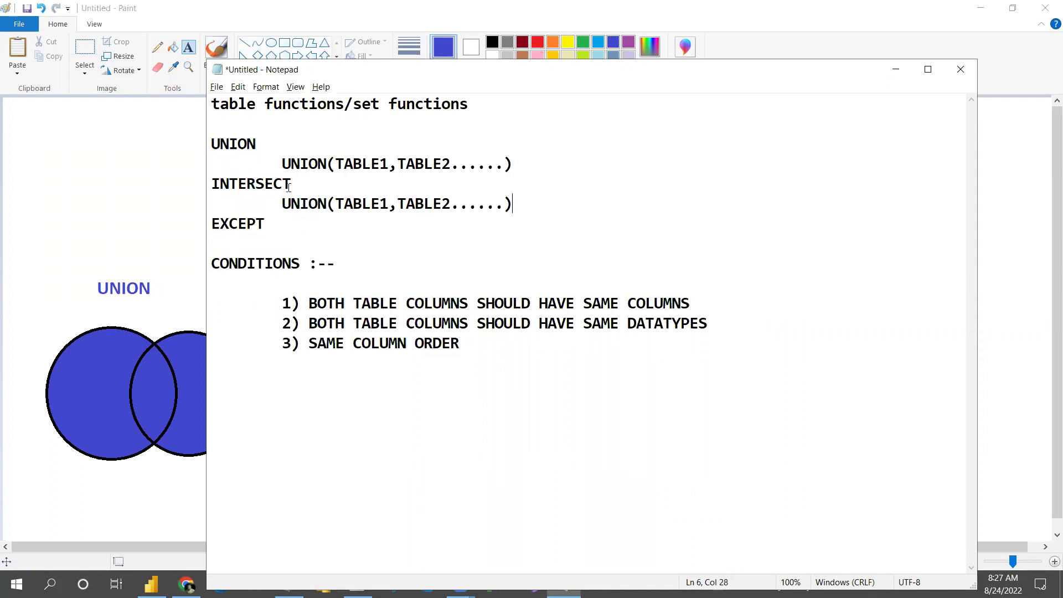
pyautogui.doubleClick(245, 177)
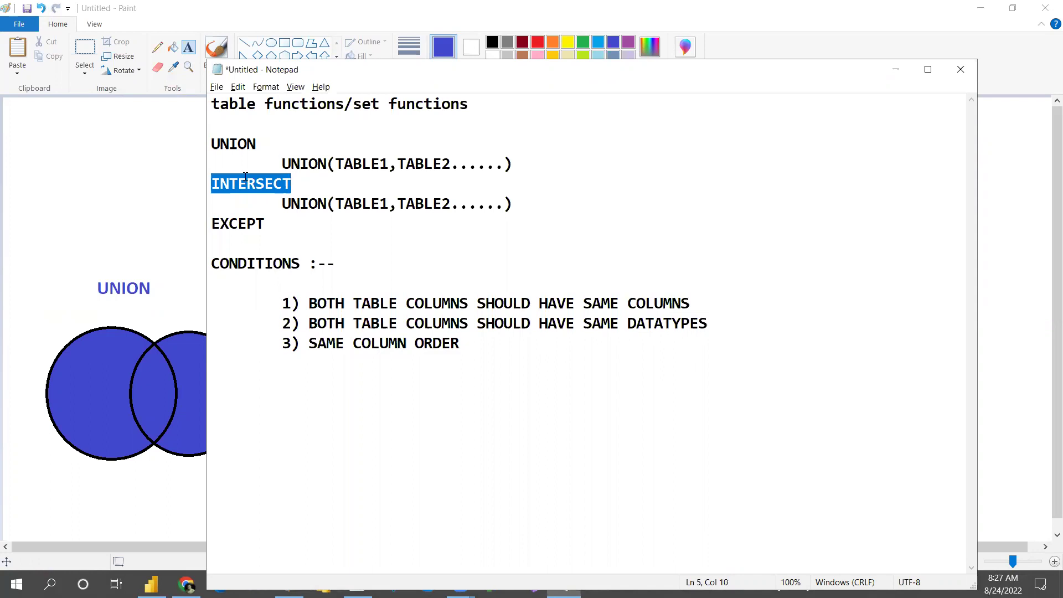
pyautogui.doubleClick(309, 206)
pyautogui.write('INTERSECT')
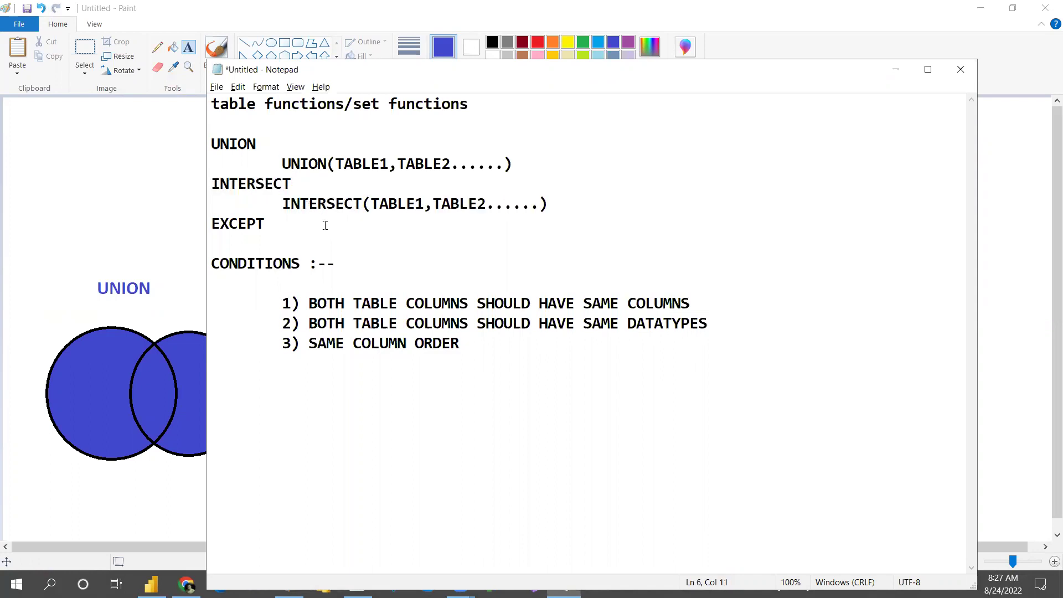
# - Copy the INTERSECT syntax line beneath the EXCEPT heading and remove the extra EXCEPT text copied with it
pyautogui.click(302, 241)
pyautogui.press('Tab')
pyautogui.write('INTERSECT')
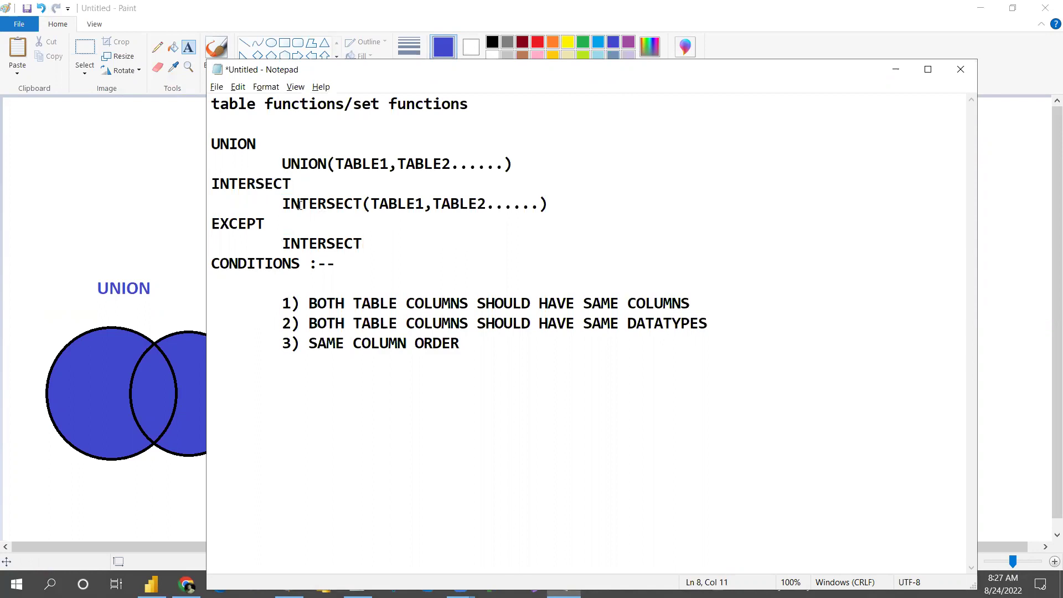
pyautogui.moveTo(282, 204); pyautogui.dragTo(584, 217)
pyautogui.hotkey('ctrl', 'c')
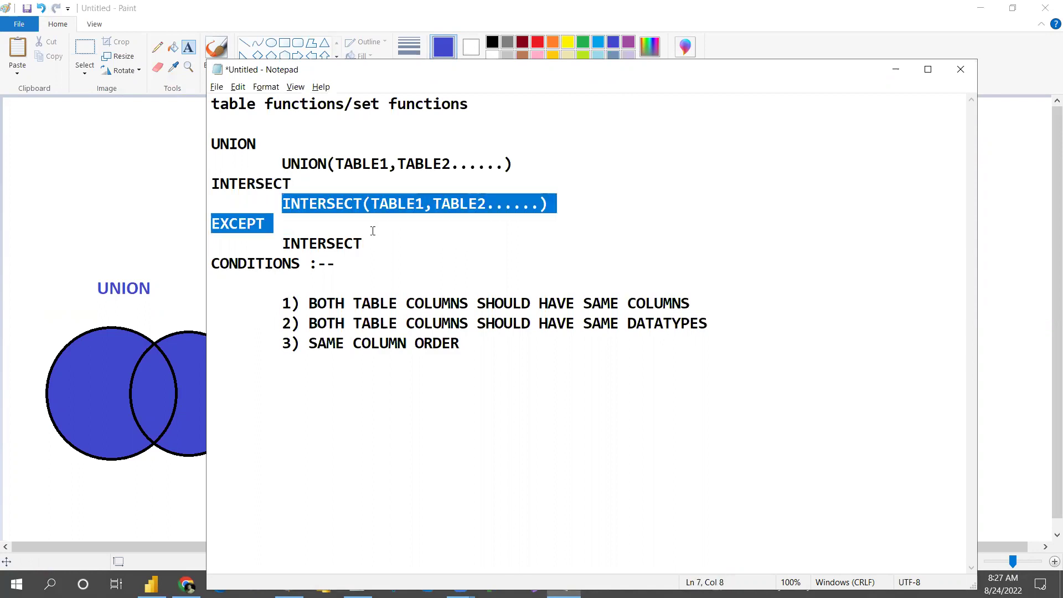
pyautogui.doubleClick(388, 242)
pyautogui.hotkey('ctrl', 'v')
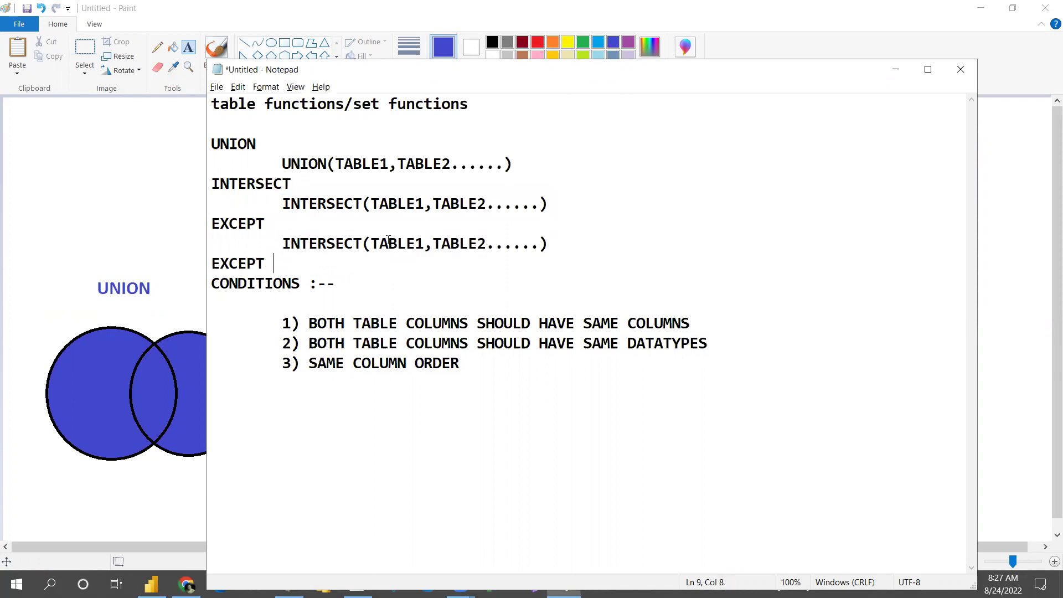
pyautogui.press('BackSpace')
pyautogui.press('BackSpace')
pyautogui.press('BackSpace')
pyautogui.press('BackSpace')
pyautogui.press('BackSpace')
pyautogui.press('BackSpace')
pyautogui.press('BackSpace')
# - Change the function name in the syntax line under EXCEPT so it reads EXCEPT(TABLE1,TABLE2......)
pyautogui.doubleClick(240, 223)
pyautogui.hotkey('ctrl', 'c')
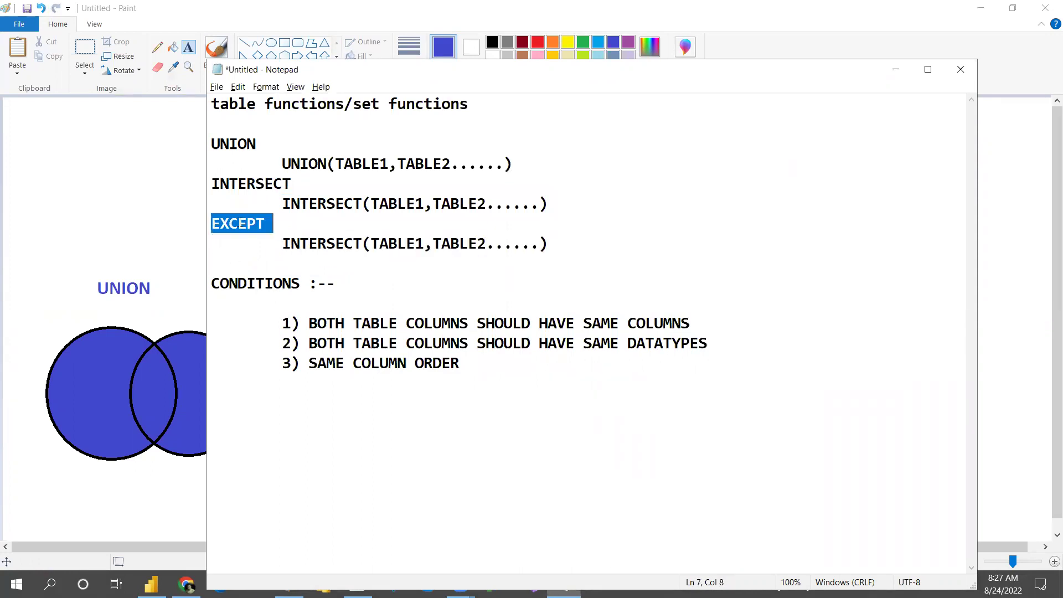
pyautogui.click(319, 256)
pyautogui.doubleClick(328, 244)
pyautogui.hotkey('ctrl', 'v')
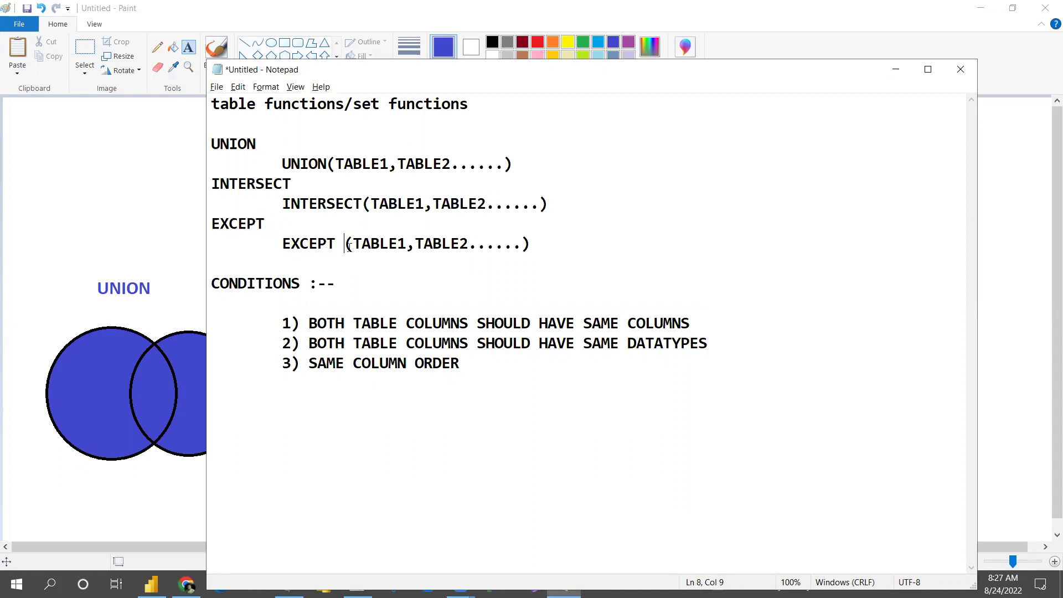
pyautogui.press('Delete')
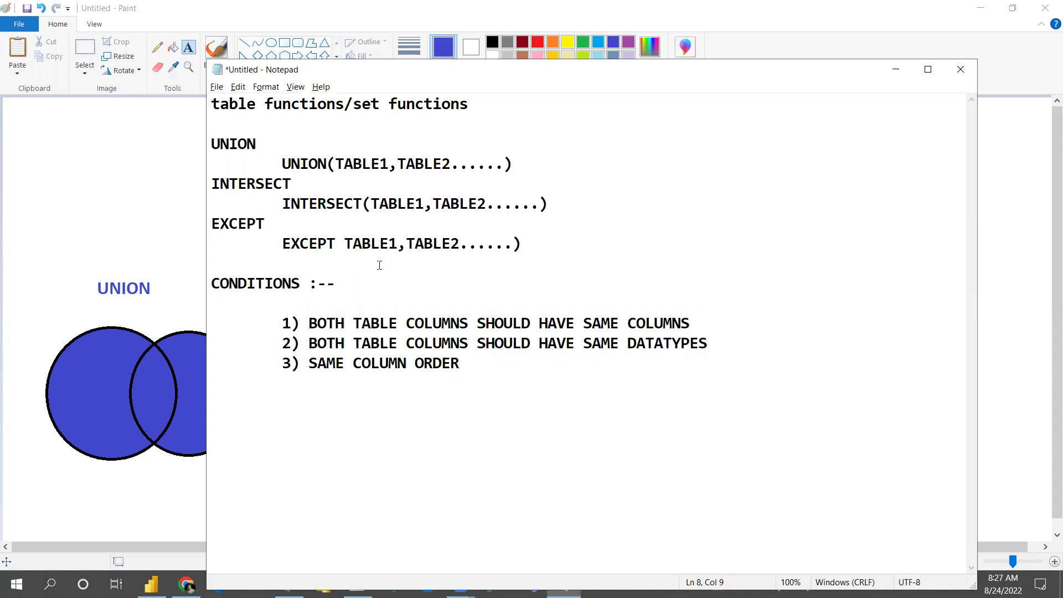
pyautogui.press('BackSpace')
pyautogui.write('(')
# - Return to Power BI Desktop and complete the calculated table formula as UNIONTABLE = UNION(Table1,Table2)
pyautogui.hotkey('alt', 'Tab')
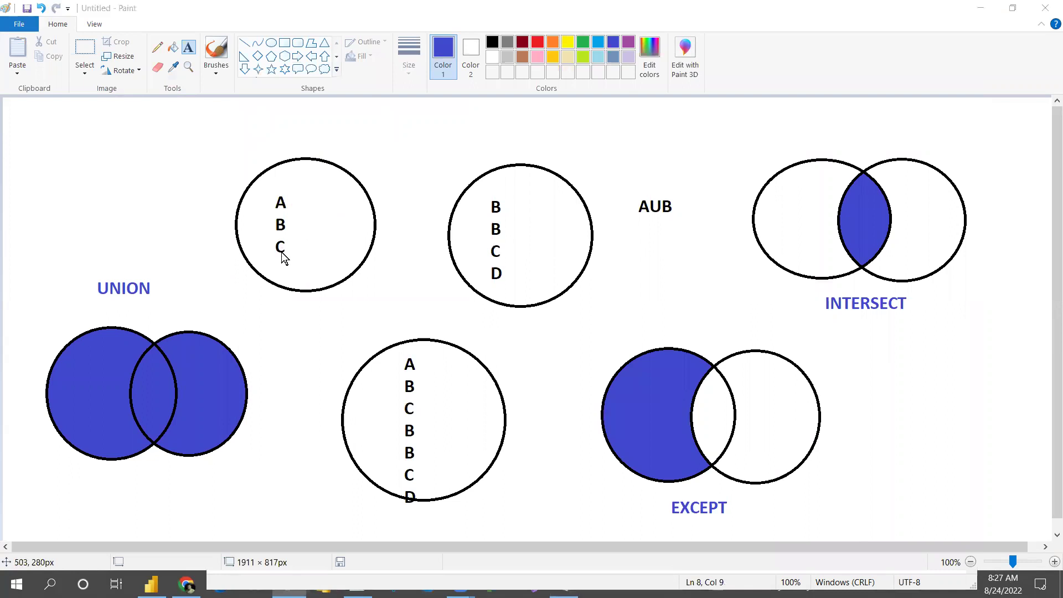
pyautogui.hotkey('alt', 'Tab')
pyautogui.press('Tab')
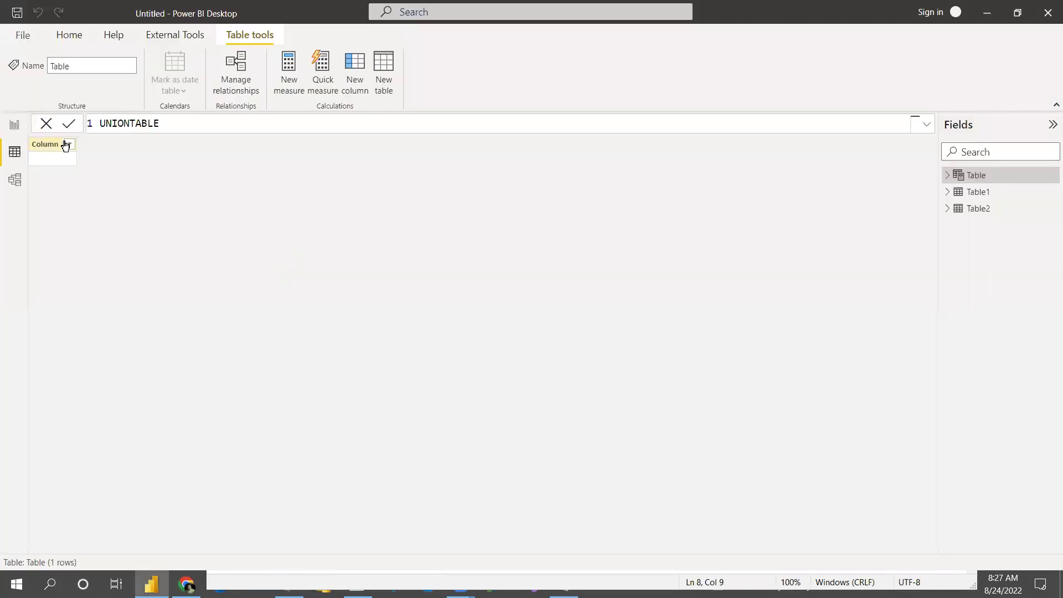
pyautogui.write('= ')
pyautogui.write('uni')
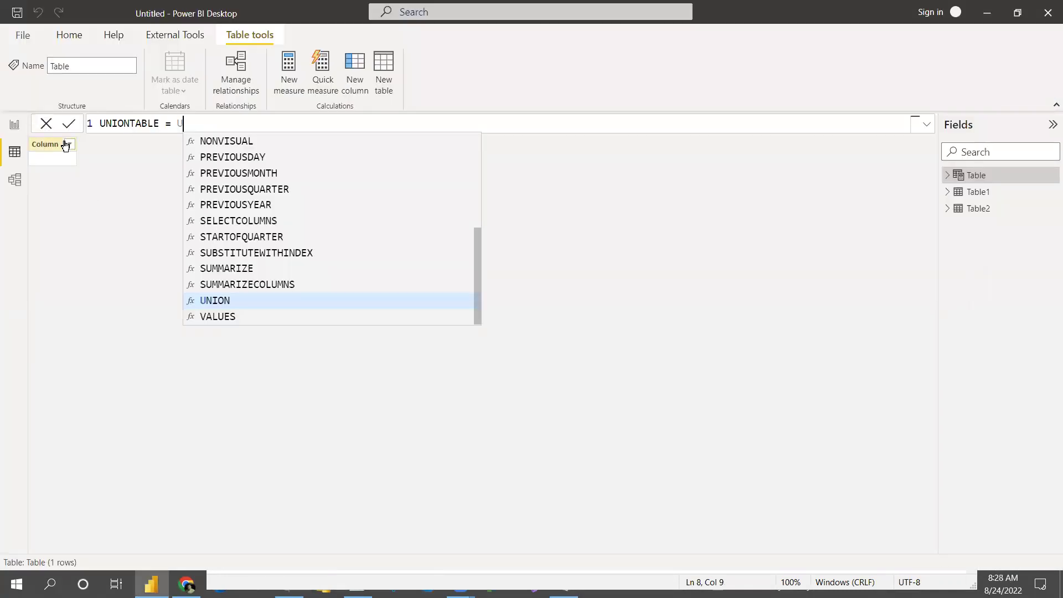
pyautogui.press('Tab')
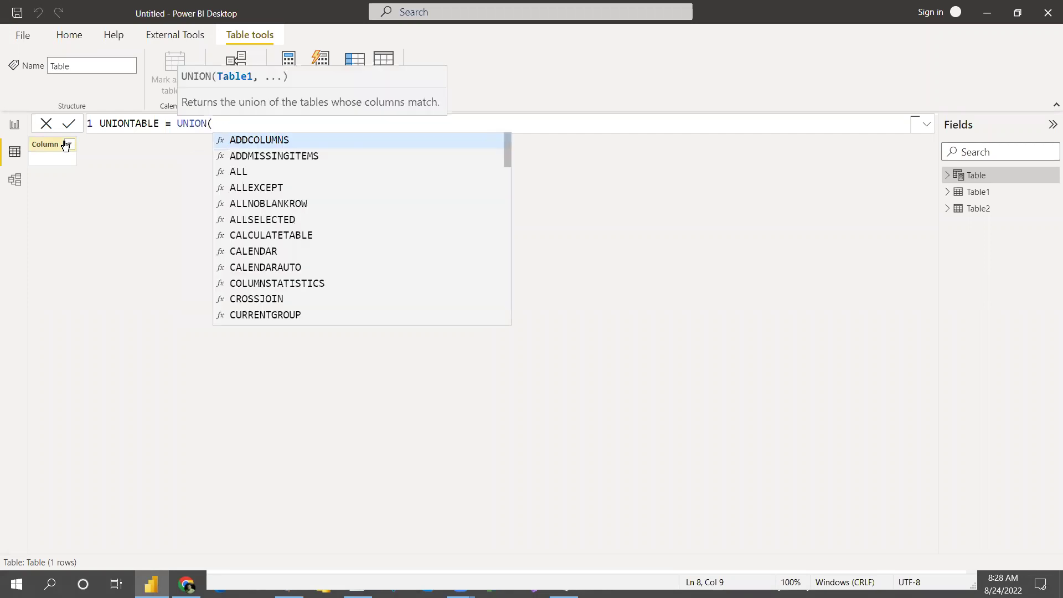
pyautogui.write('TAB')
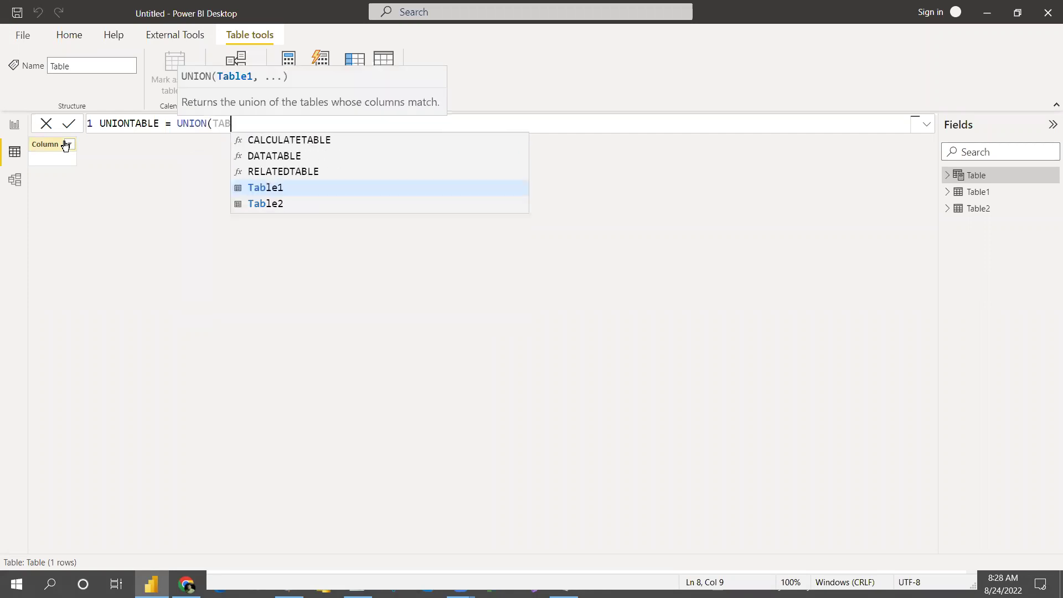
pyautogui.press('Tab')
pyautogui.write(',TAB')
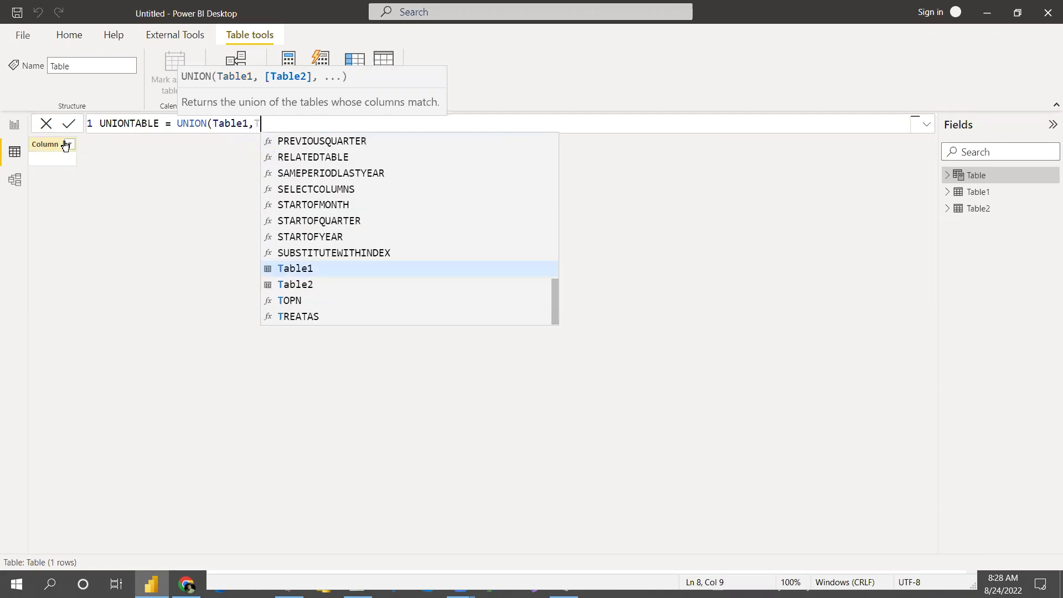
pyautogui.press('Down')
pyautogui.press('Tab')
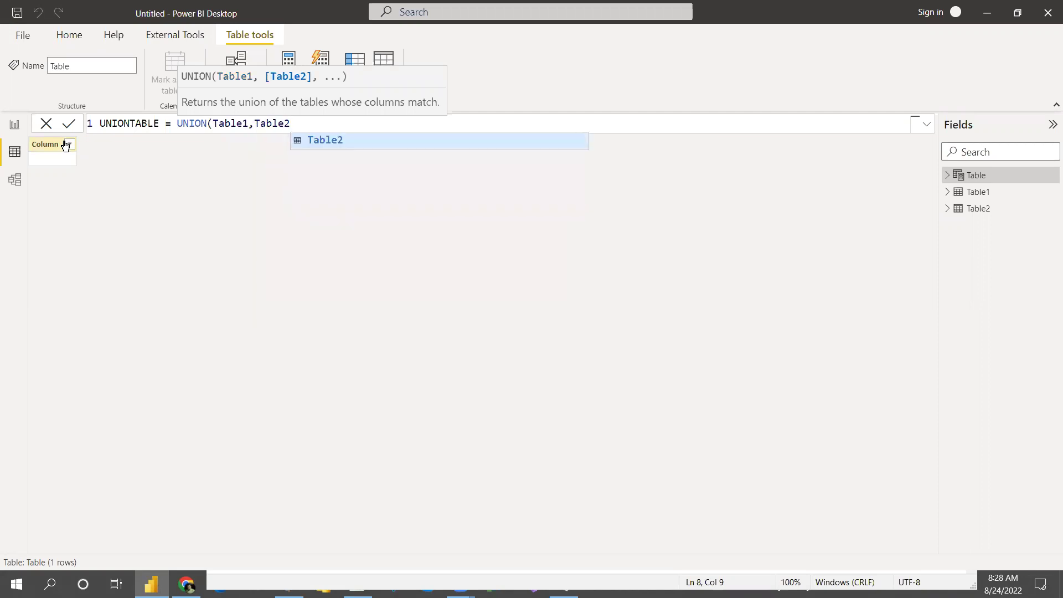
pyautogui.write(')')
pyautogui.press('Return')
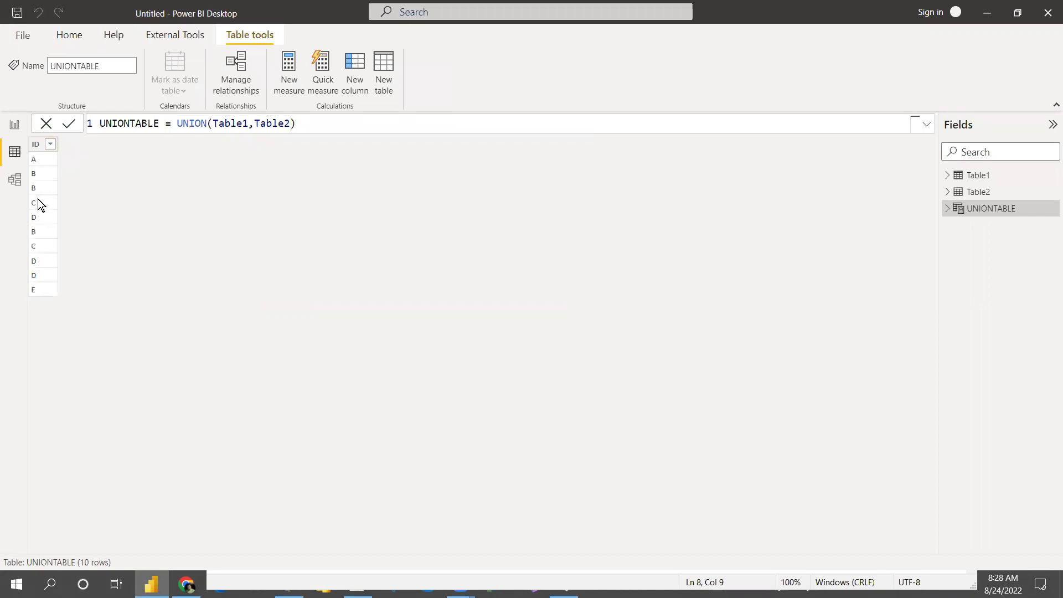
# - Copy the ID column of UNIONTABLE and switch to the Excel workbook
pyautogui.click(39, 145)
pyautogui.rightClick(39, 143)
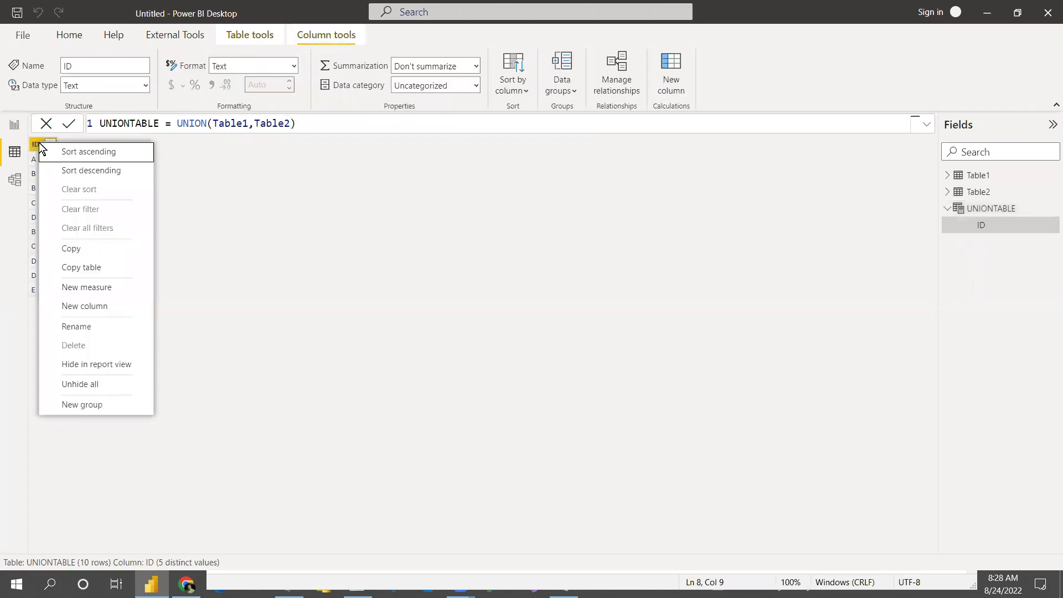
pyautogui.click(78, 248)
pyautogui.hotkey('alt', 'Tab')
pyautogui.hotkey('alt', 'Tab')
pyautogui.hotkey('alt', 'Tab')
pyautogui.hotkey('alt', 'Tab')
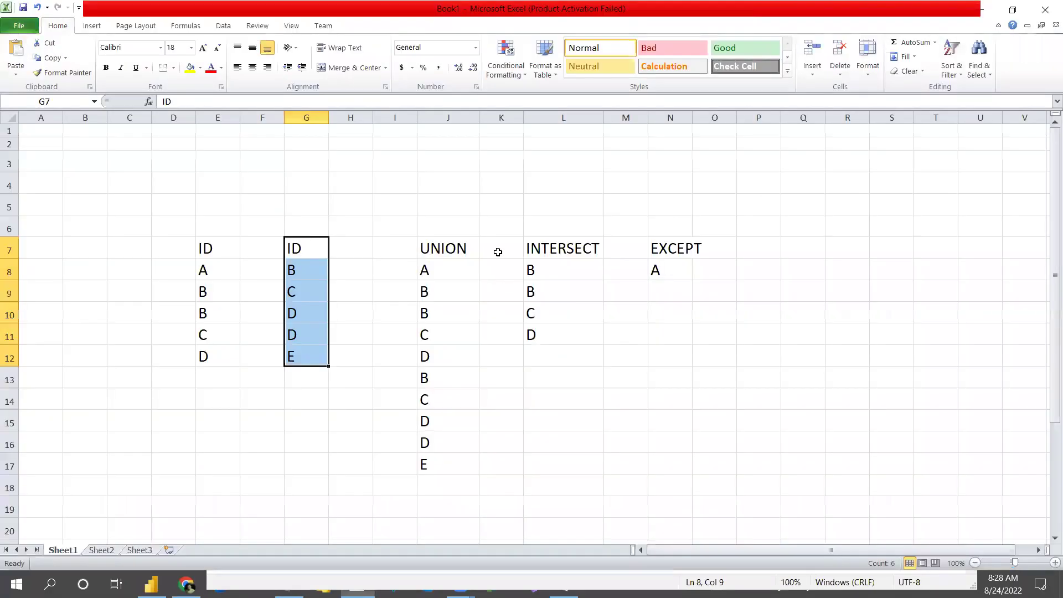
pyautogui.click(498, 252)
pyautogui.click(491, 271)
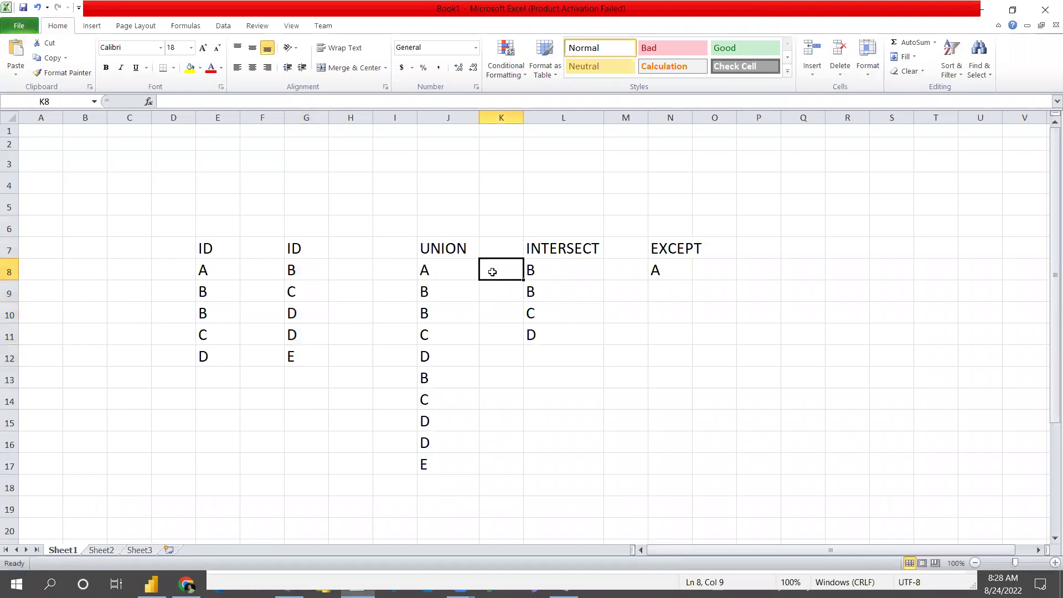
pyautogui.keyDown('ctrl'); pyautogui.click(490, 247); pyautogui.keyUp('ctrl')
pyautogui.hotkey('ctrl', 'v')
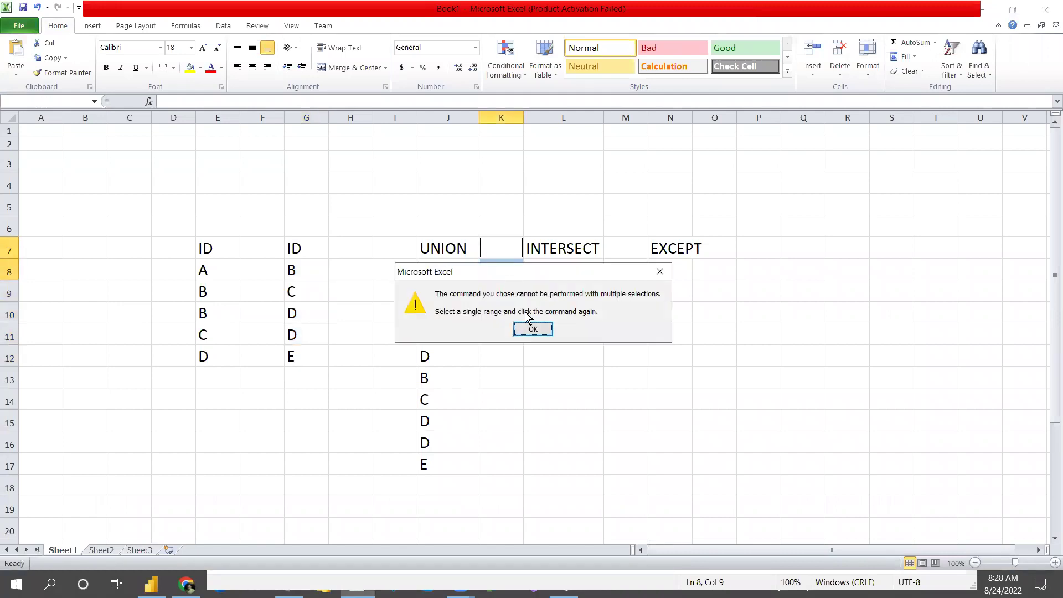
pyautogui.click(659, 271)
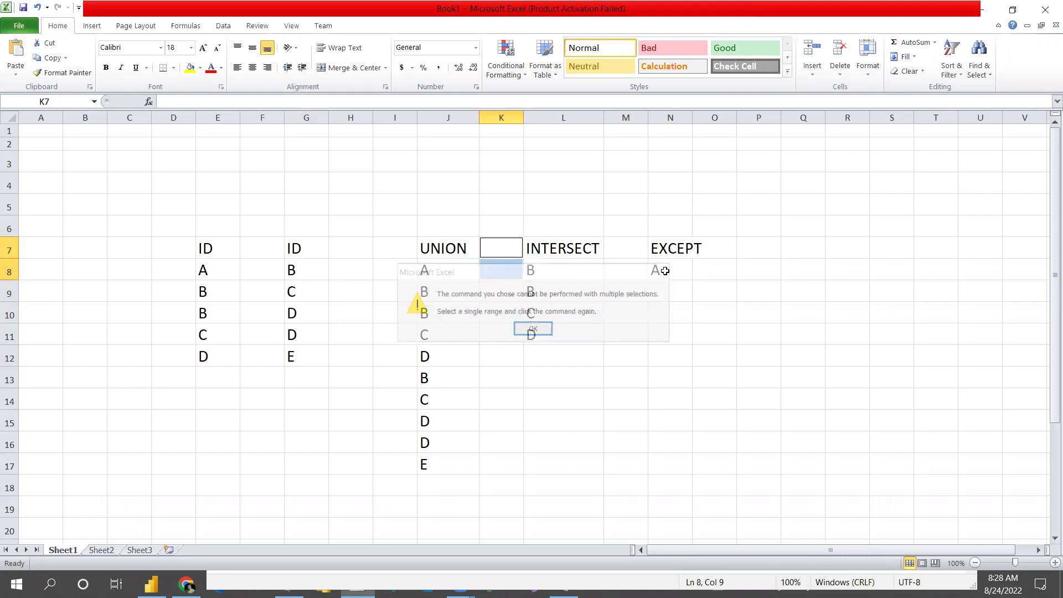
# - Paste the copied ID column starting at K7 and highlight it together with the manual UNION list for comparison
pyautogui.click(528, 267)
pyautogui.click(487, 247)
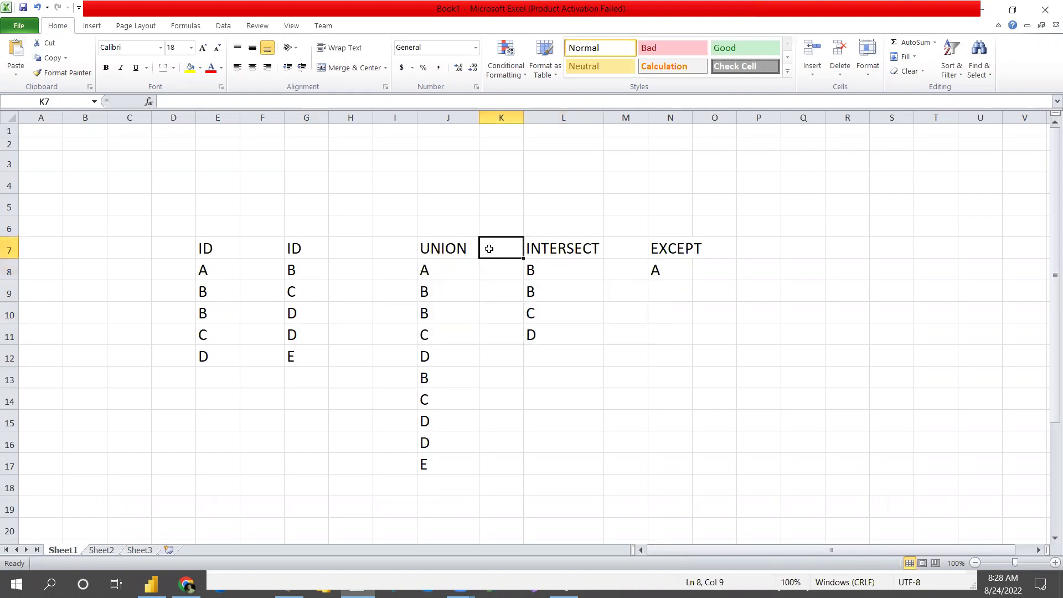
pyautogui.hotkey('ctrl', 'v')
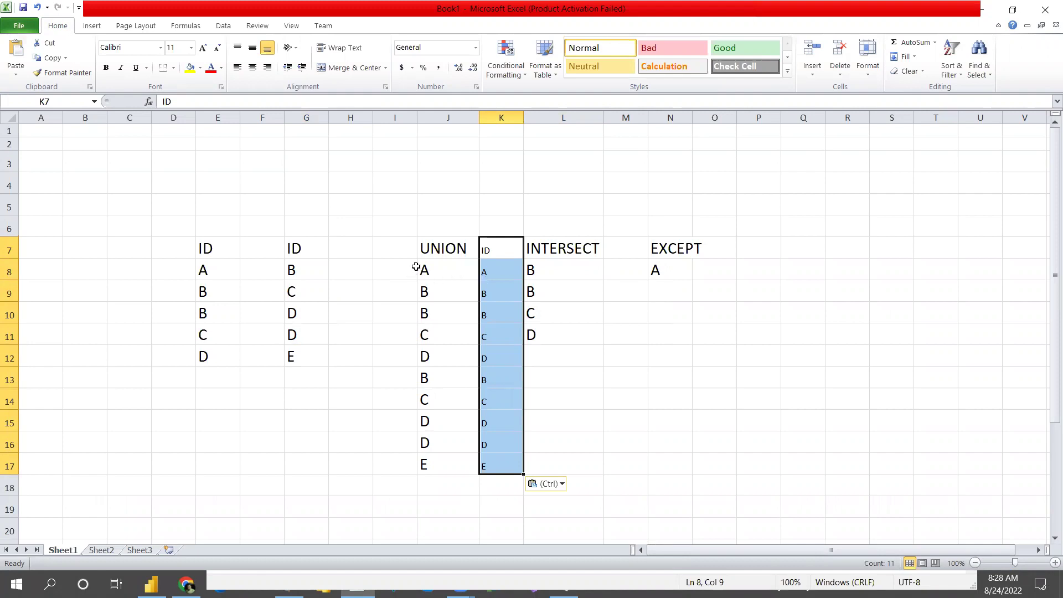
pyautogui.moveTo(425, 268); pyautogui.dragTo(486, 472)
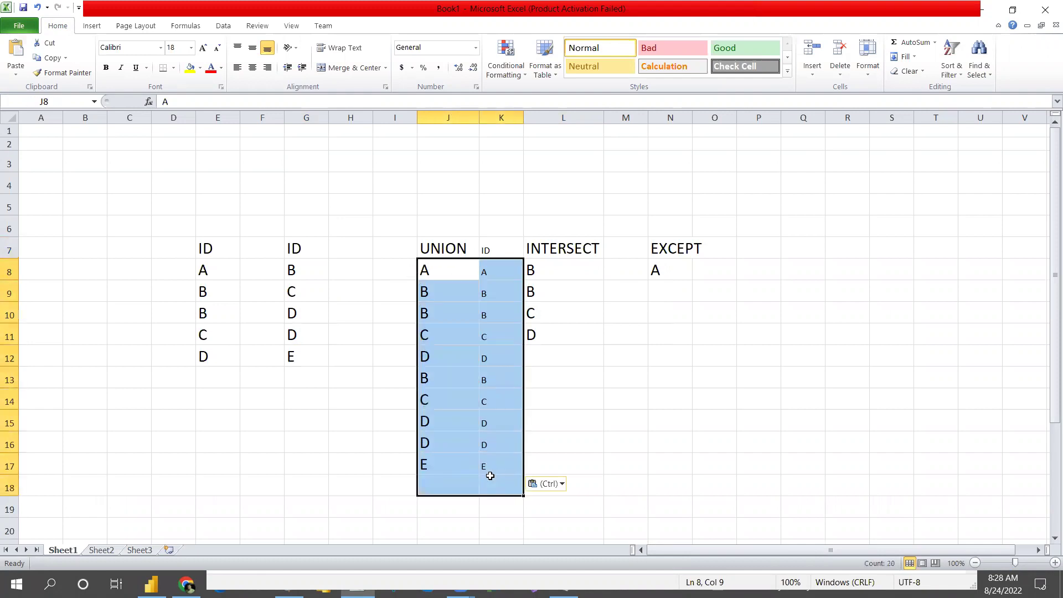
# - Copy the second ID list's values (G8:G12) and paste them below the first list, starting at E13
pyautogui.click(305, 468)
pyautogui.moveTo(199, 263); pyautogui.dragTo(204, 355)
pyautogui.moveTo(293, 269); pyautogui.dragTo(294, 358)
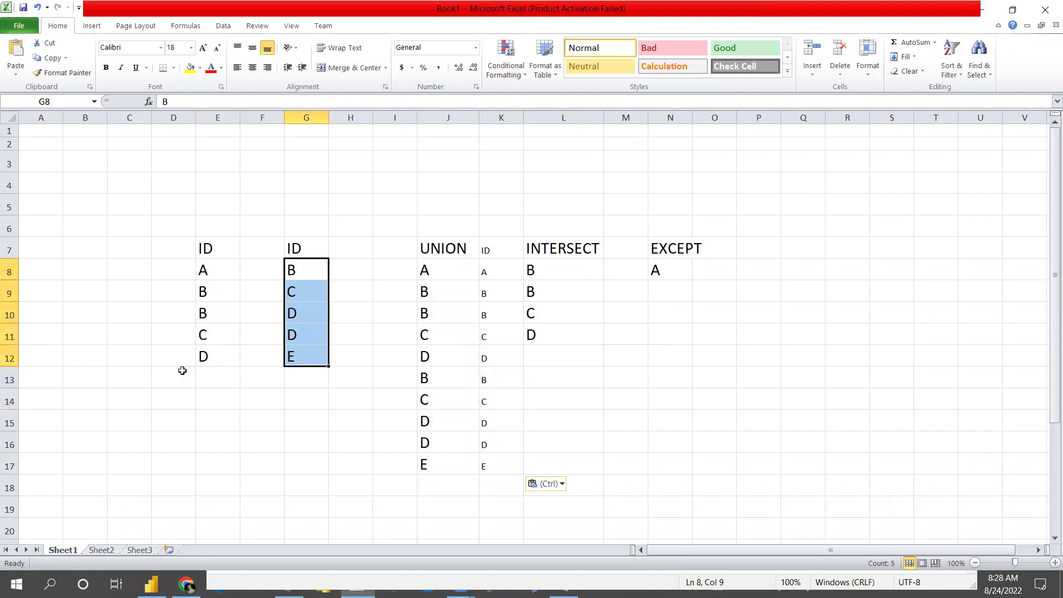
pyautogui.hotkey('ctrl', 'c')
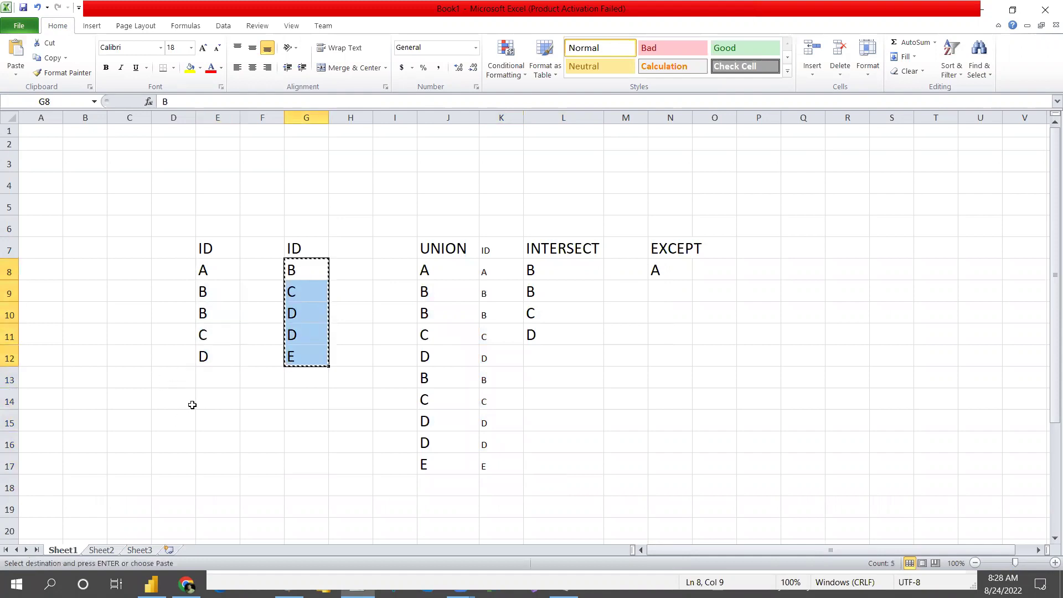
pyautogui.click(211, 377)
pyautogui.hotkey('ctrl', 'v')
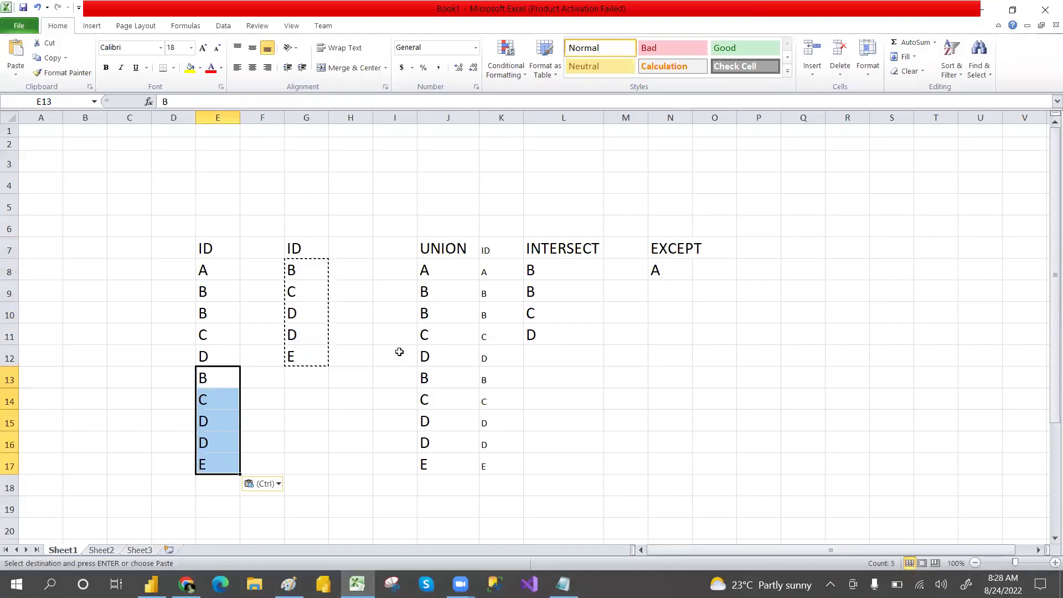
# - Undo the values pasted below the first ID list and the ID column pasted at K7
pyautogui.hotkey('ctrl', 'z')
pyautogui.hotkey('ctrl', 'z')
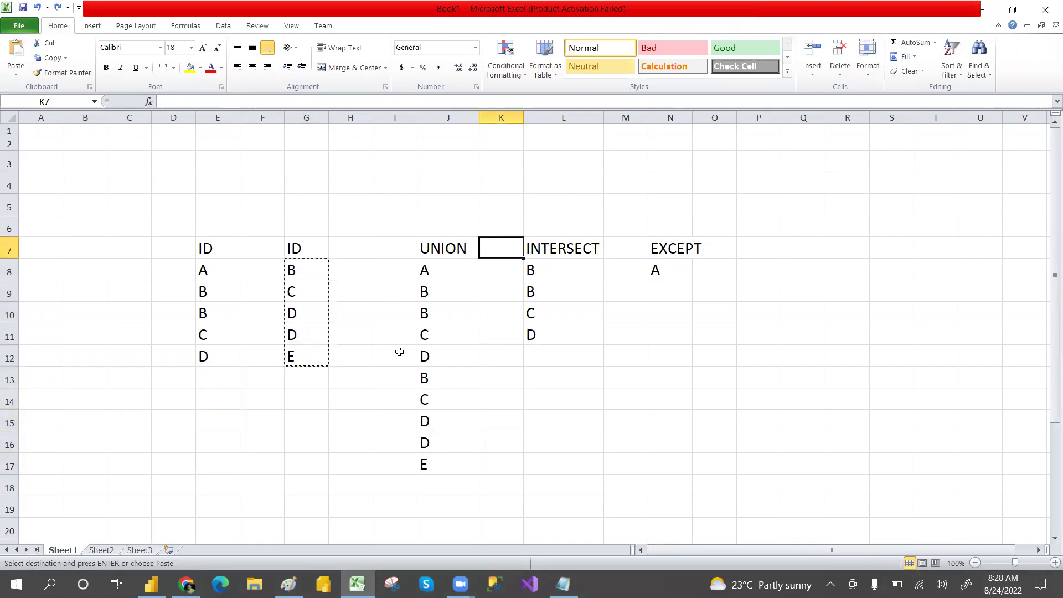
pyautogui.hotkey('alt', 'Tab')
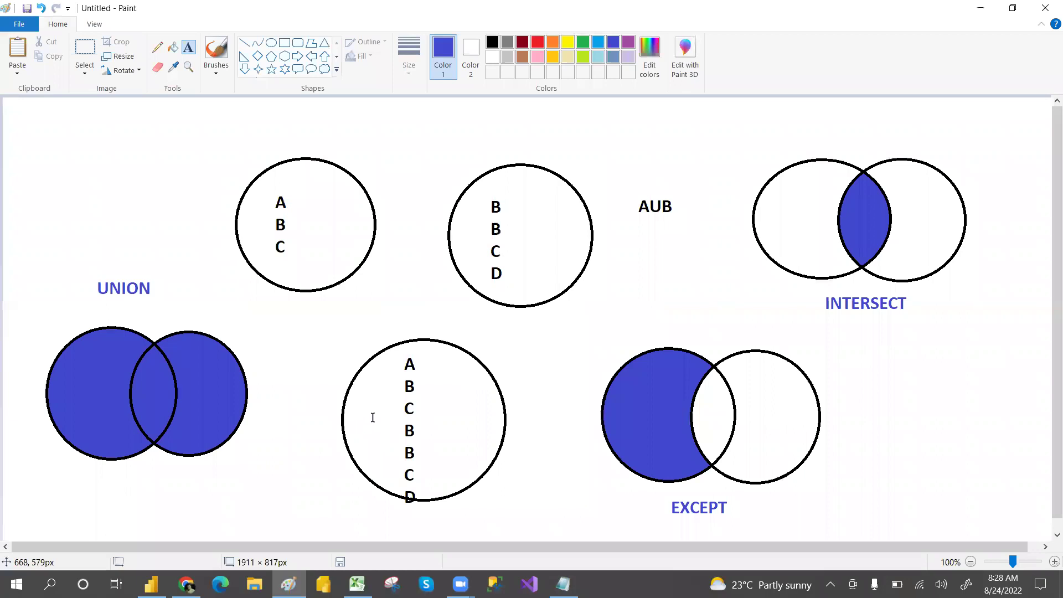
pyautogui.hotkey('alt', 'Tab')
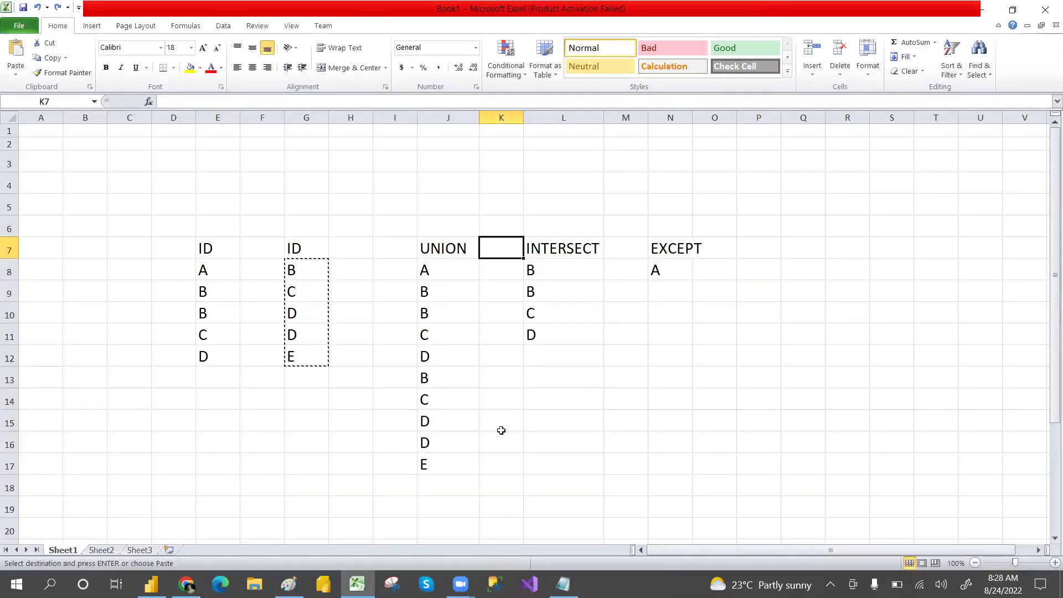
# - Highlight the two source ID lists and the manual INTERSECT list (L7:L11) to compare them
pyautogui.hotkey('alt', 'Tab')
pyautogui.moveTo(205, 255); pyautogui.dragTo(309, 368)
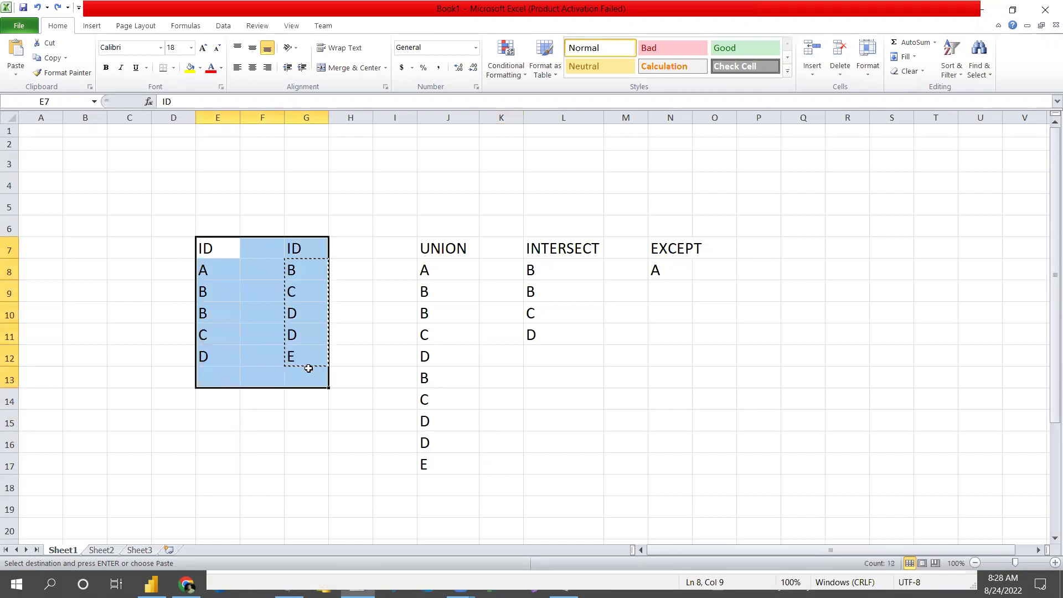
pyautogui.click(571, 380)
pyautogui.moveTo(544, 255); pyautogui.dragTo(551, 332)
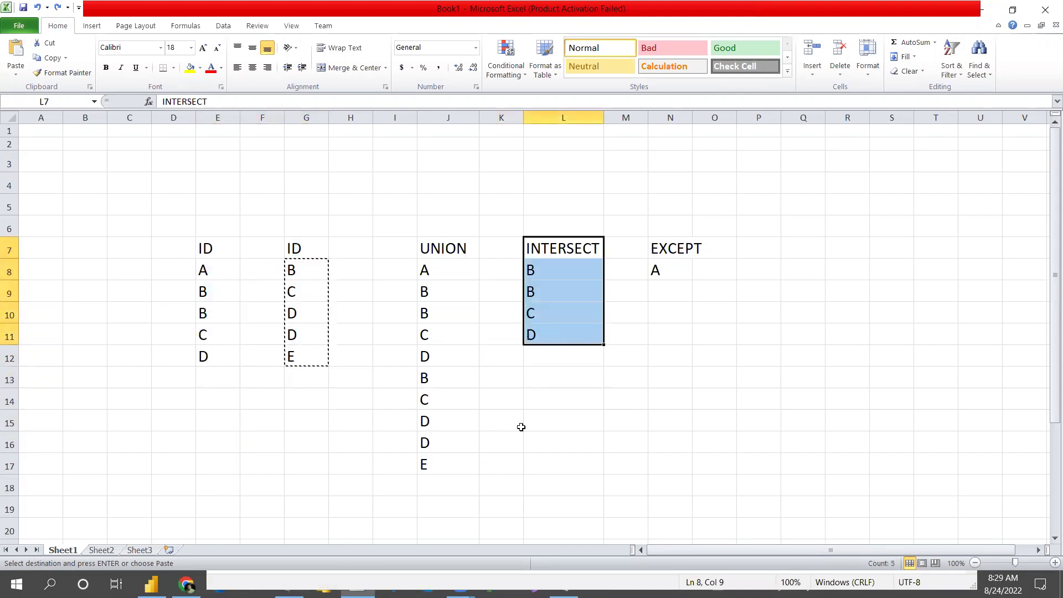
# - Switch to Power BI Desktop and create a calculated table with the formula INTERSECTTABLE = INTERSECT(Table1,Table2)
pyautogui.hotkey('alt', 'Tab')
pyautogui.hotkey('alt', 'Tab')
pyautogui.hotkey('alt', 'Tab')
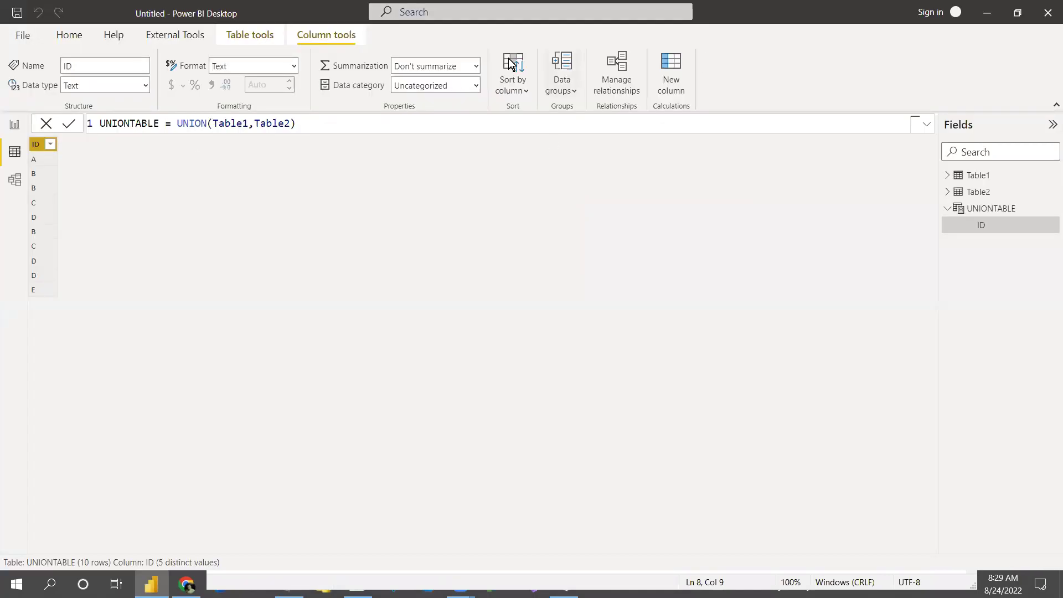
pyautogui.click(258, 38)
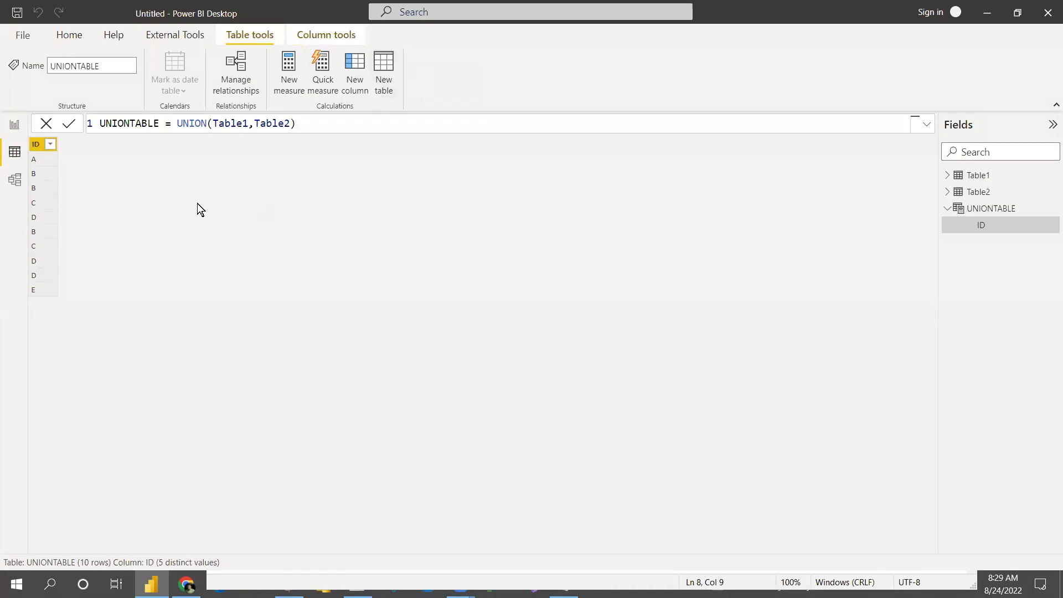
pyautogui.write('INTERSE')
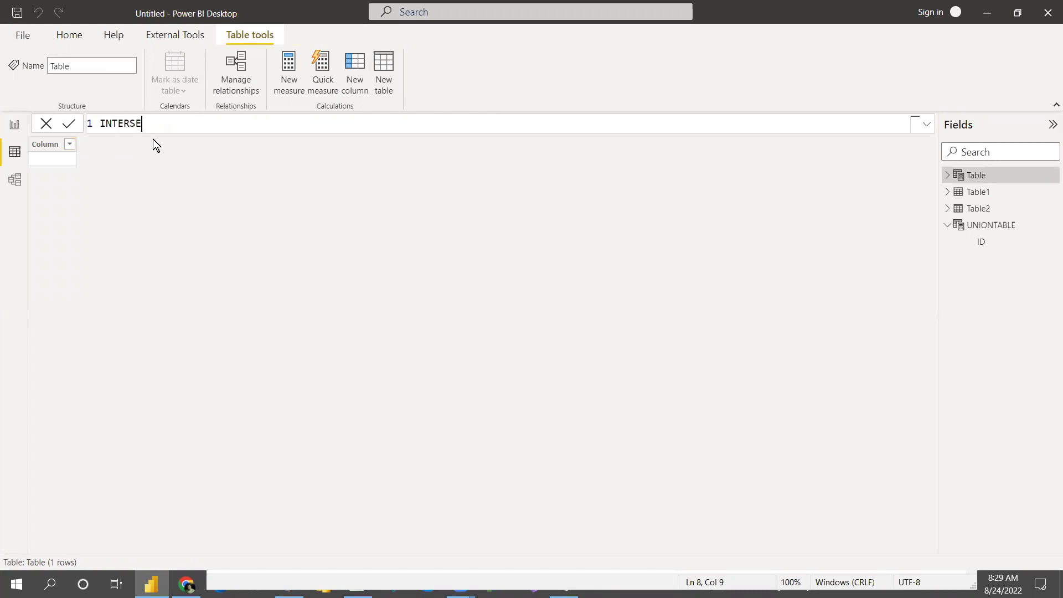
pyautogui.write('CTTABLE = INTE')
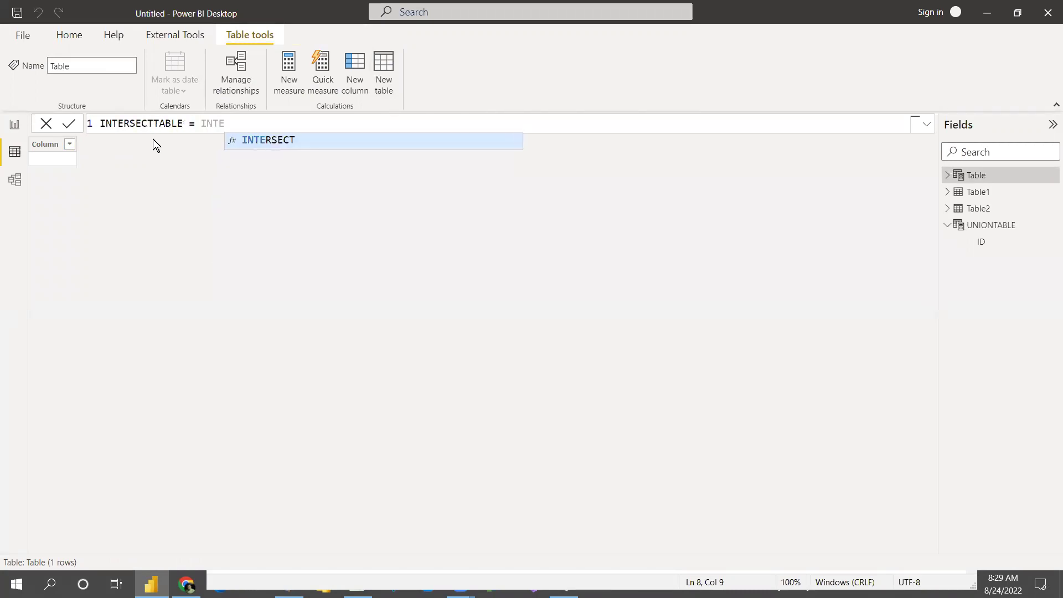
pyautogui.press('Tab')
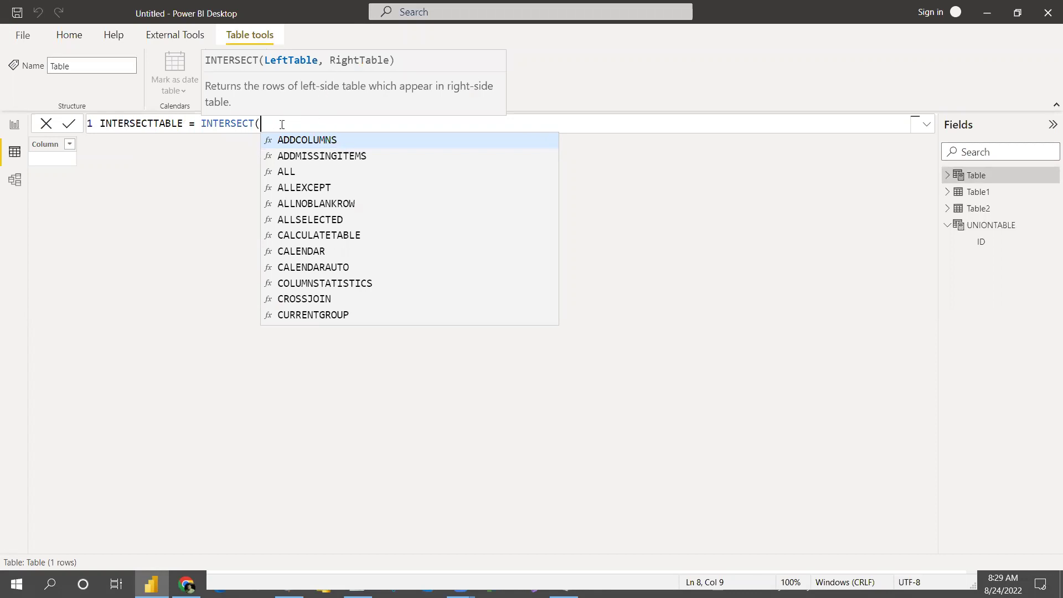
pyautogui.write('TABle1')
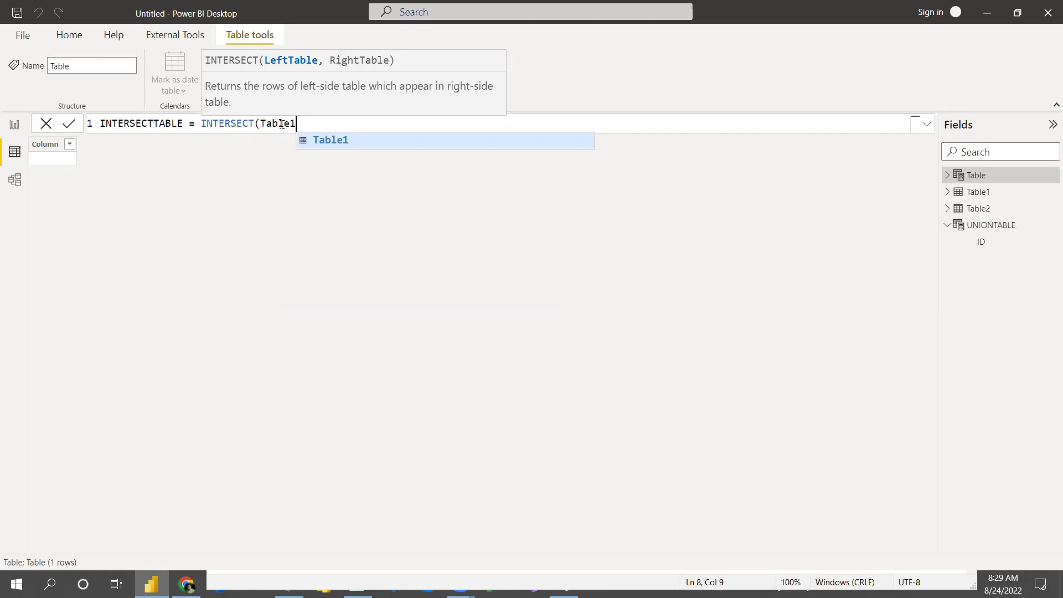
pyautogui.write(',Table2')
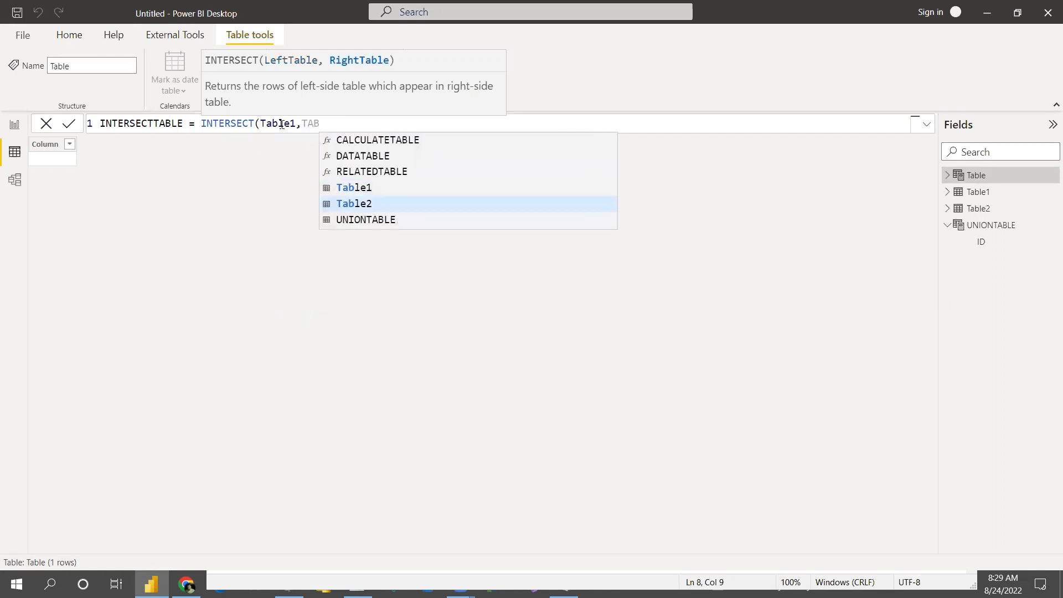
pyautogui.write(')')
pyautogui.press('Return')
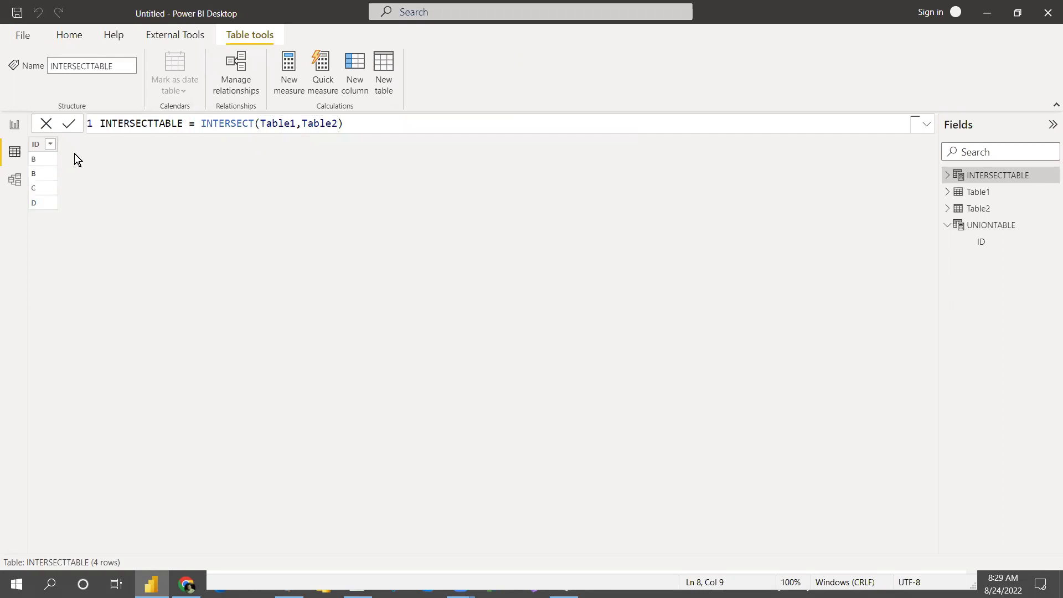
# - Copy the ID column of INTERSECTTABLE and paste it into the Excel workbook starting at M7, beside the manual INTERSECT list
pyautogui.rightClick(35, 147)
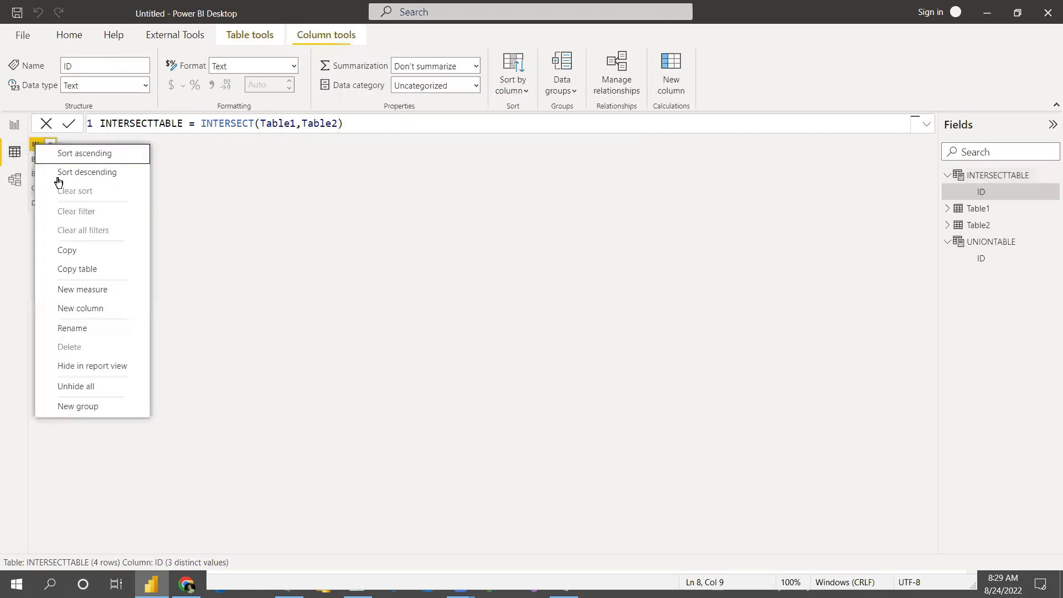
pyautogui.click(76, 249)
pyautogui.hotkey('alt', 'Tab')
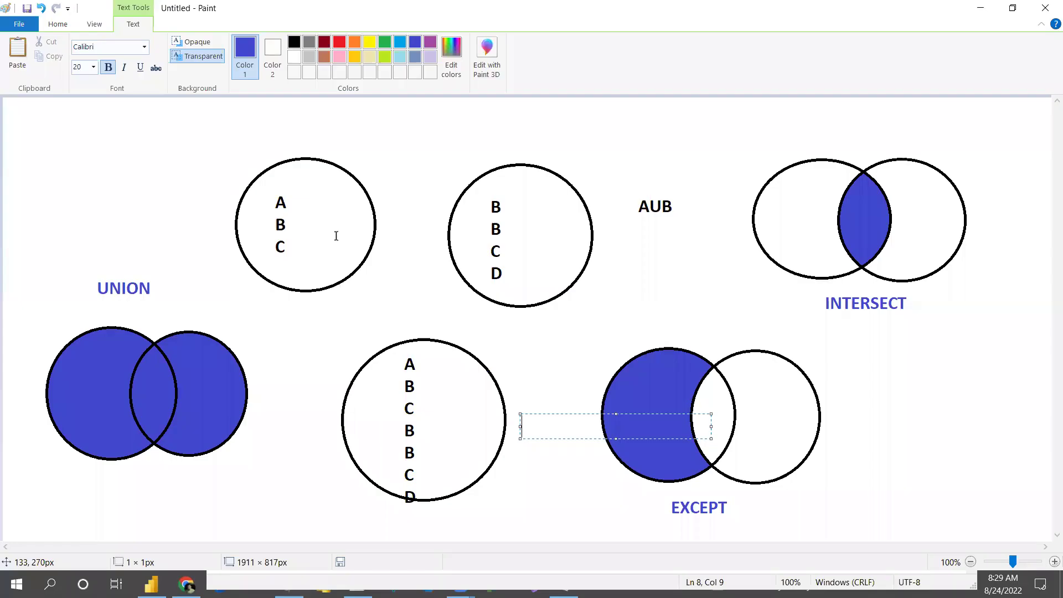
pyautogui.hotkey('alt', 'Tab')
pyautogui.press('Tab')
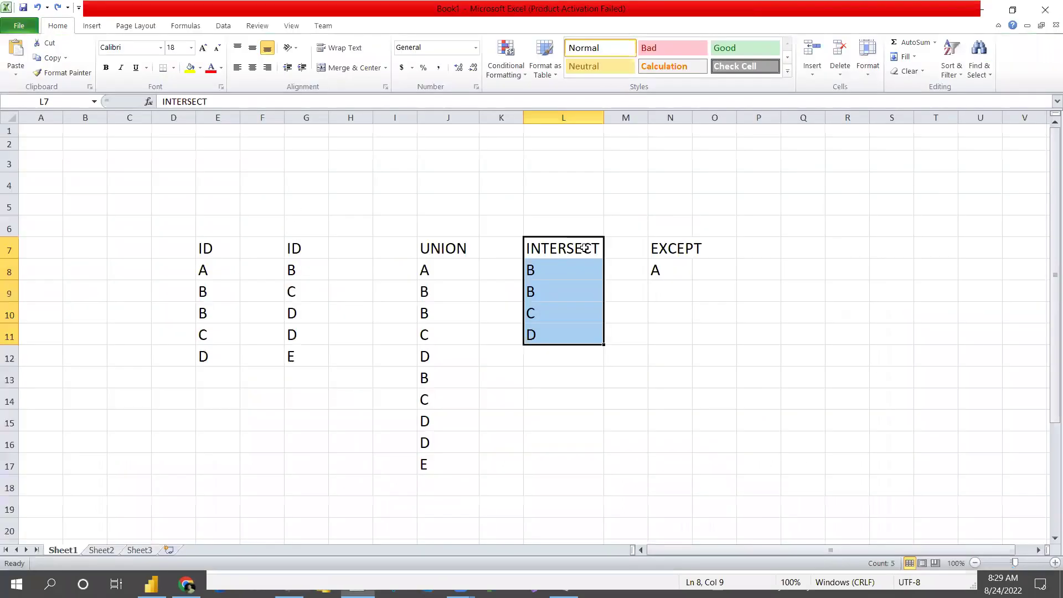
pyautogui.click(616, 245)
pyautogui.hotkey('ctrl', 'v')
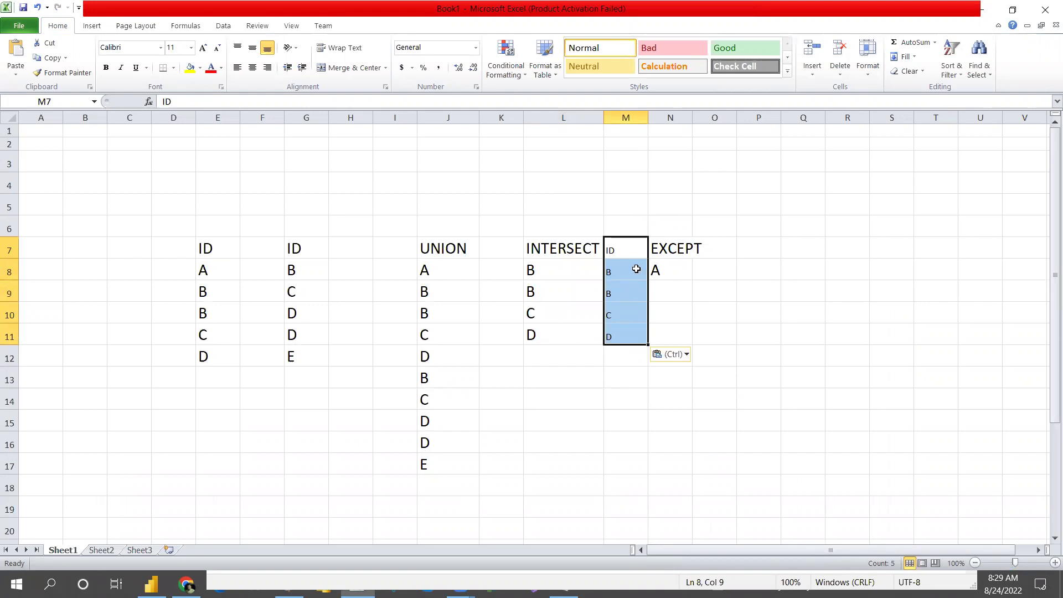
# - Clear the pasted ID values from M7:M11 and return to Power BI Desktop
pyautogui.press('Delete')
pyautogui.hotkey('alt', 'Tab')
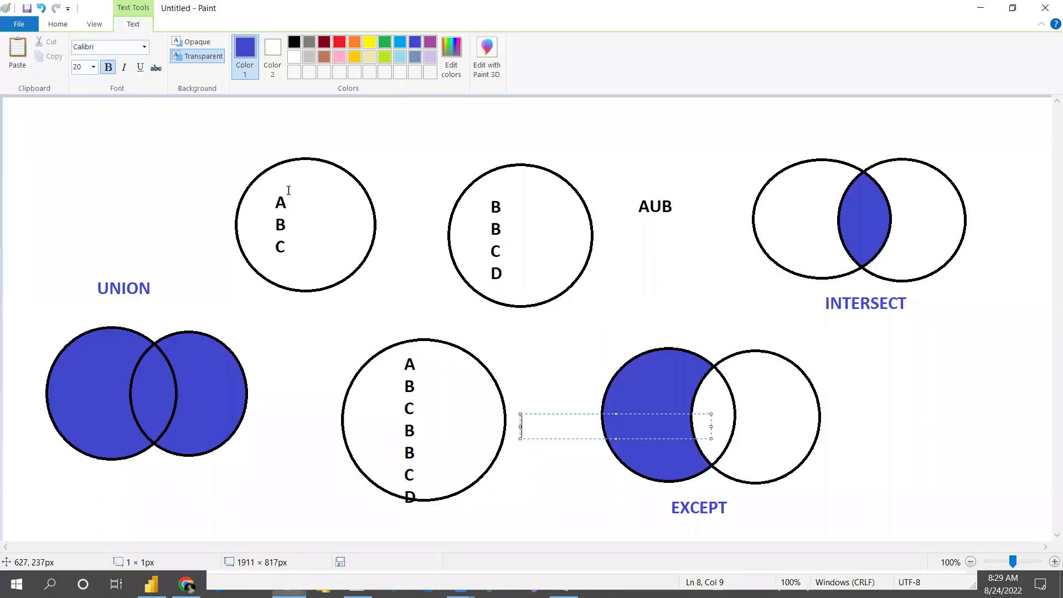
pyautogui.hotkey('alt', 'Tab')
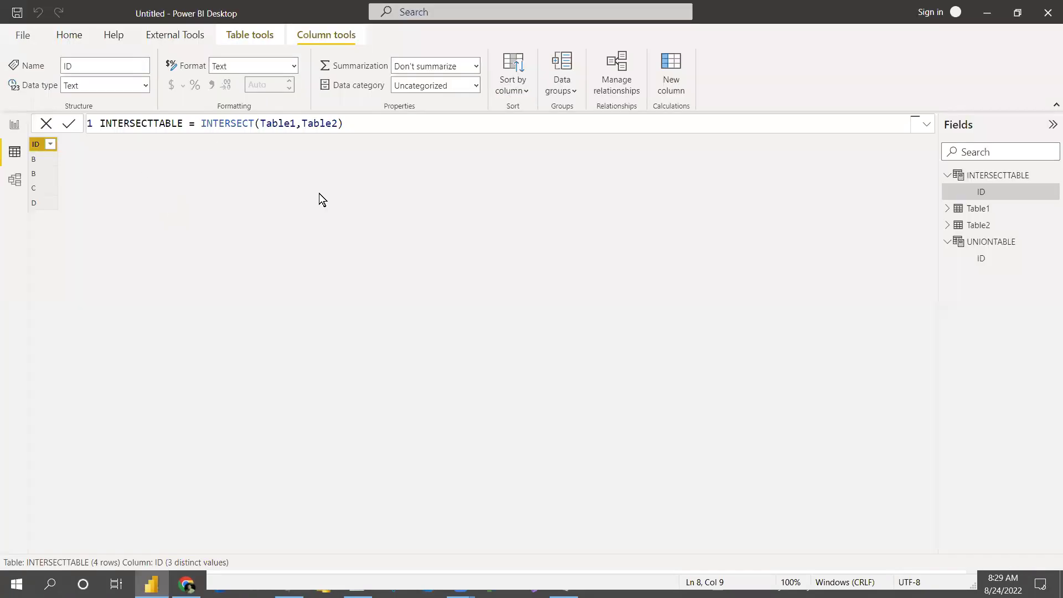
# - Create a calculated table with the formula EXCEPTTABLE = EXCEPT(Table1,Table2)
pyautogui.click(258, 36)
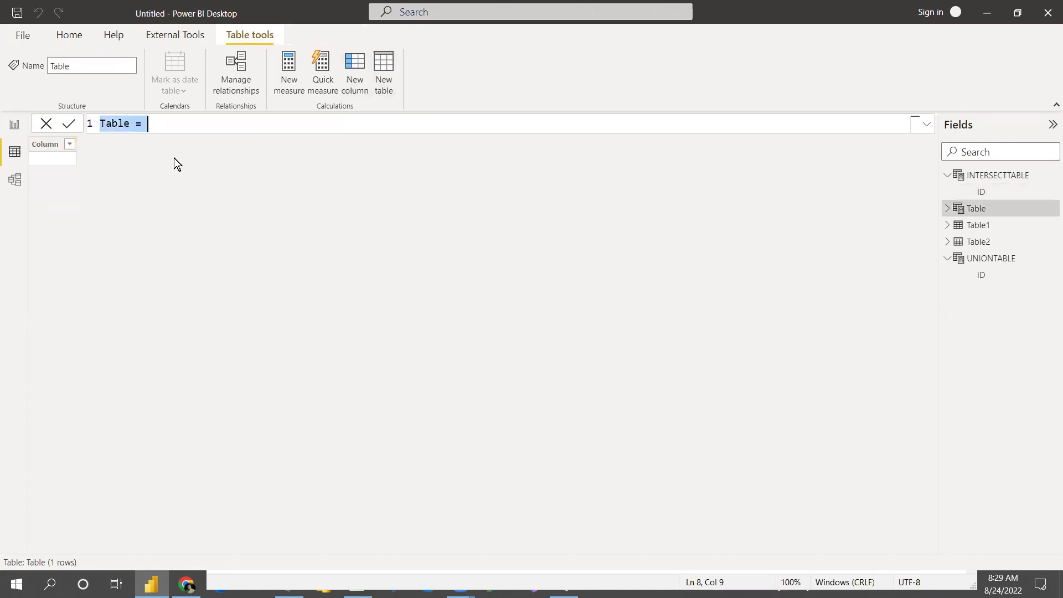
pyautogui.press('BackSpace')
pyautogui.write('EX')
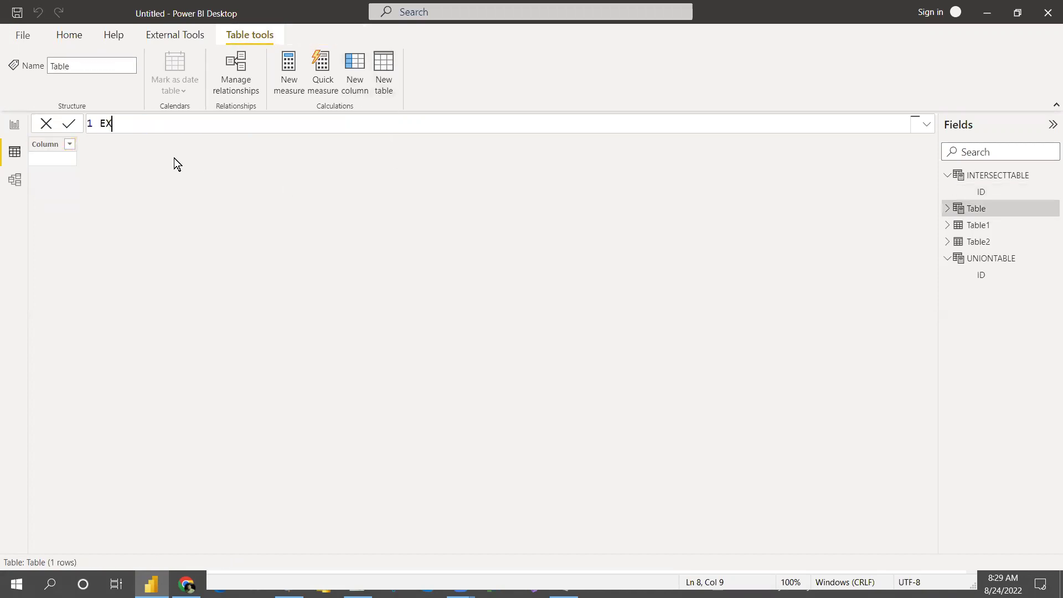
pyautogui.write('CEPTTABLE = EX')
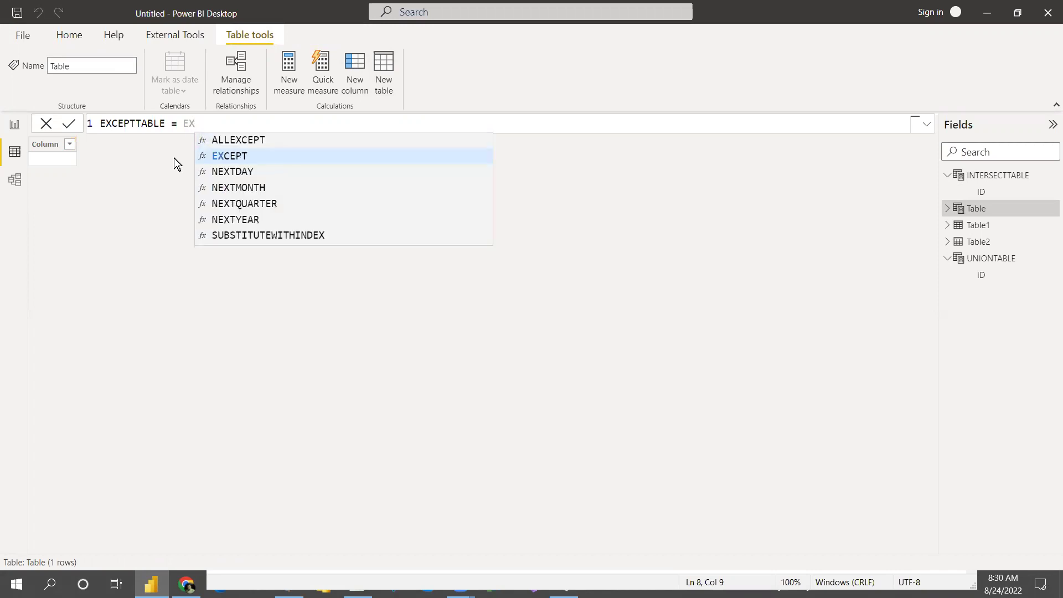
pyautogui.press('Tab')
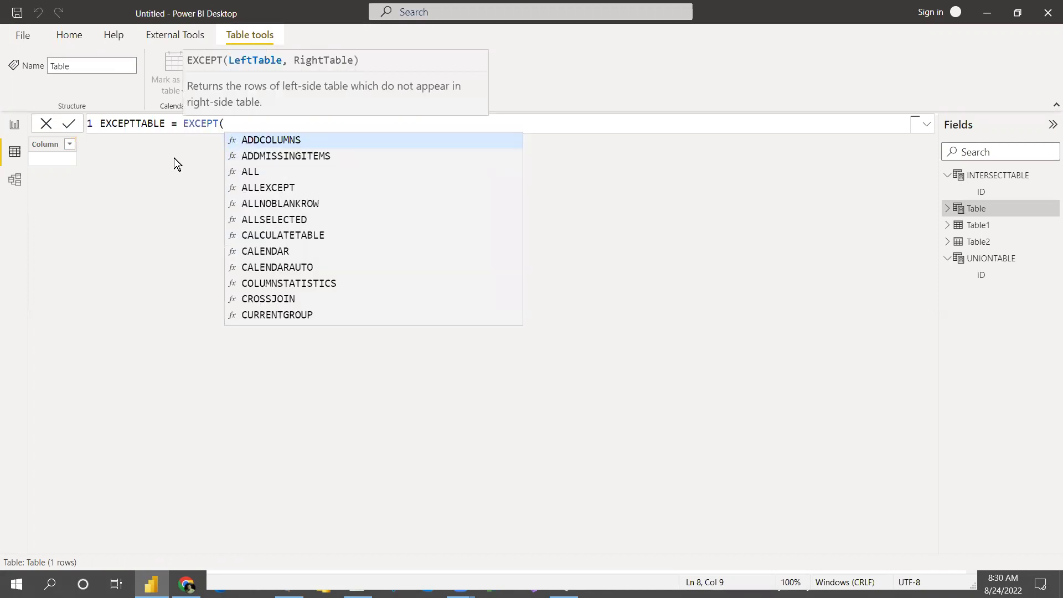
pyautogui.write('Table1')
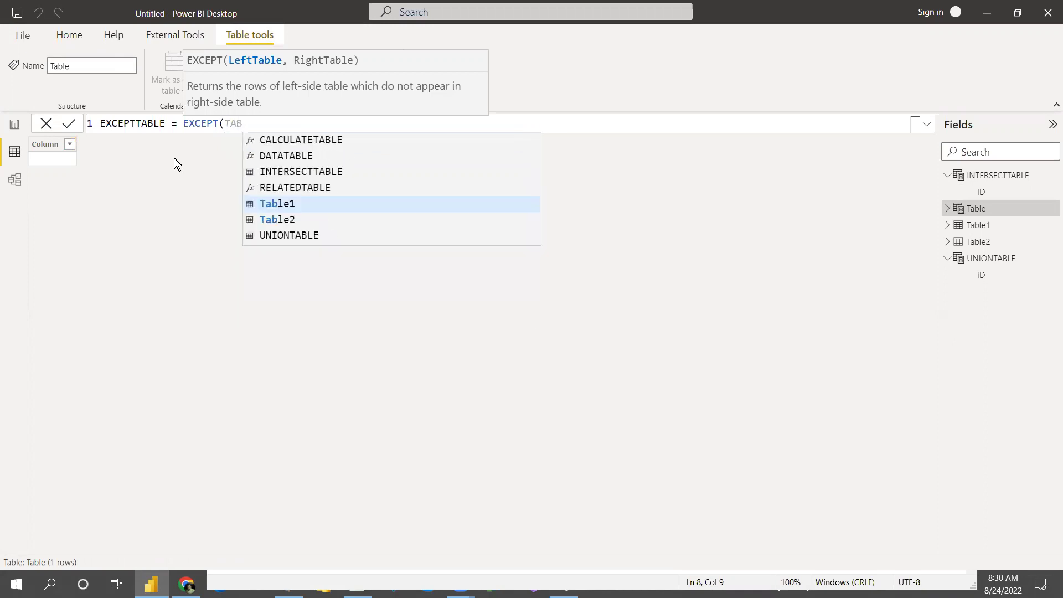
pyautogui.write(',T')
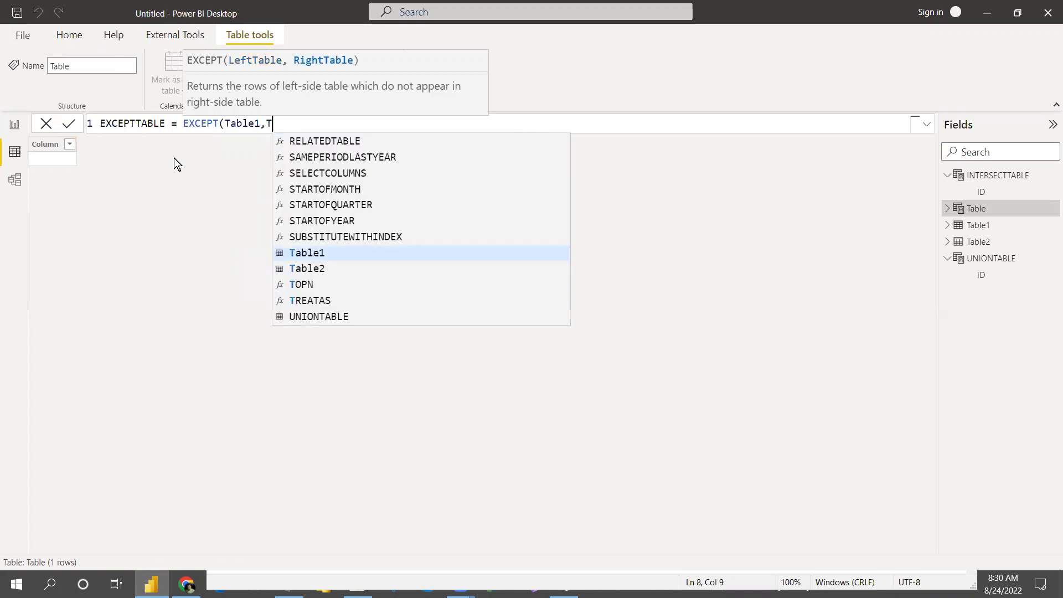
pyautogui.write('ABle2)')
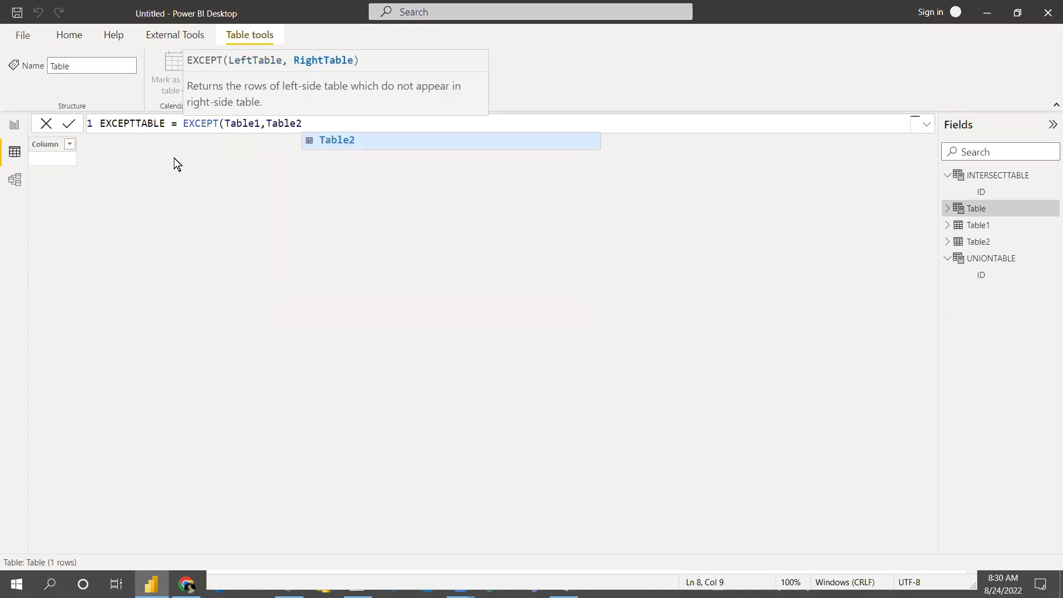
pyautogui.press('Return')
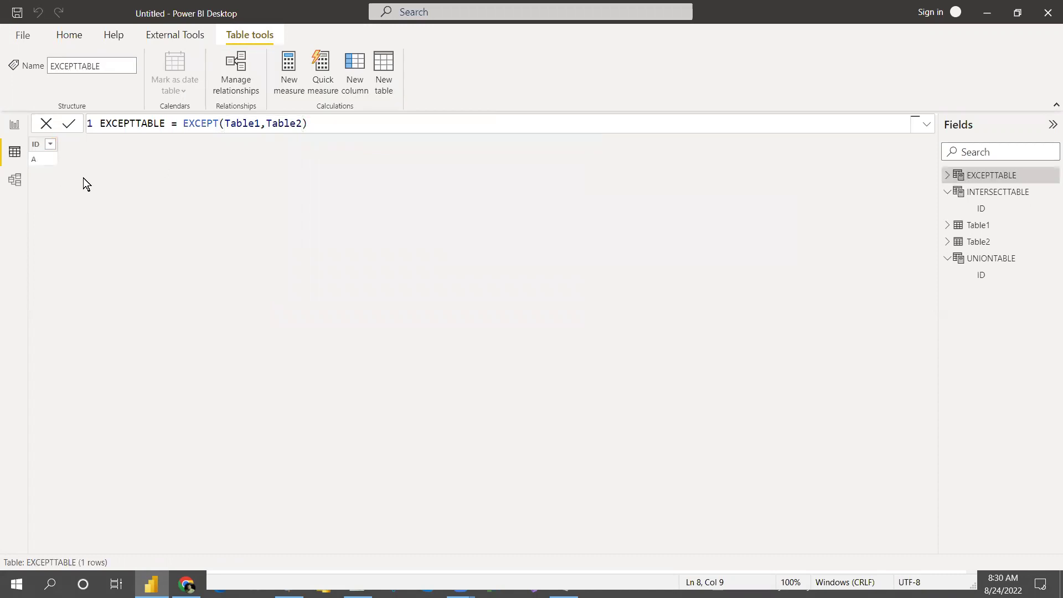
# - Switch to the Excel workbook and compare the two source ID lists, highlighting their values and the A in E8, to check the EXCEPT result
pyautogui.hotkey('alt', 'Tab')
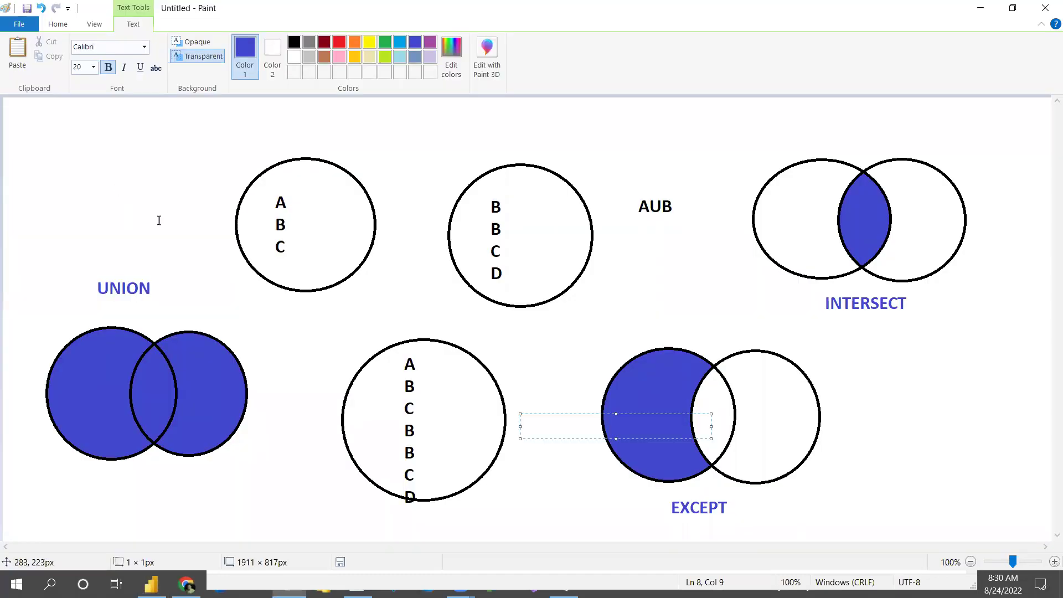
pyautogui.hotkey('alt', 'Tab')
pyautogui.hotkey('alt', 'Tab')
pyautogui.hotkey('alt', 'Tab')
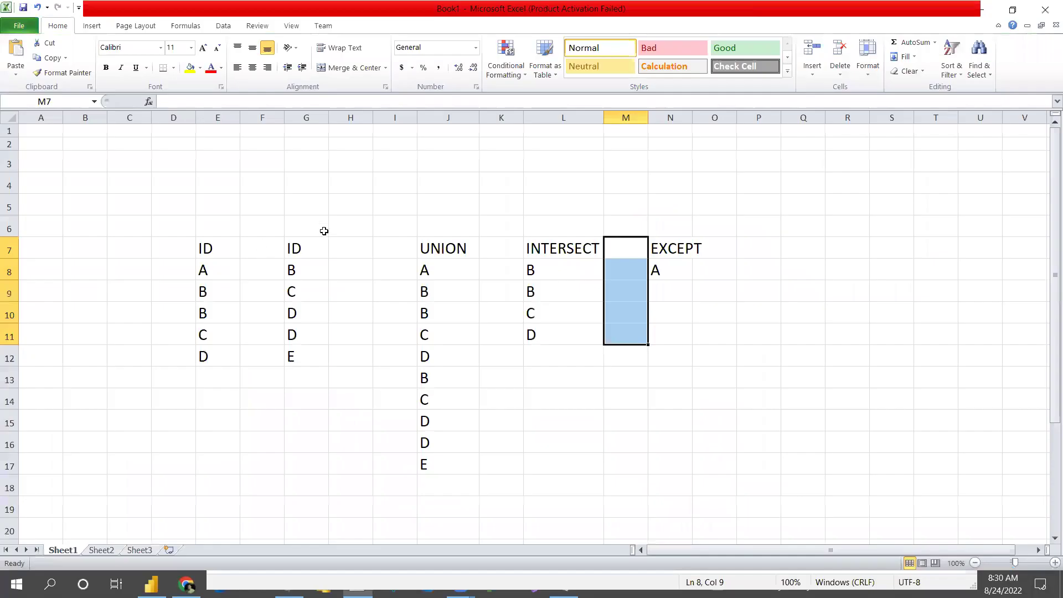
pyautogui.moveTo(289, 271); pyautogui.dragTo(294, 359)
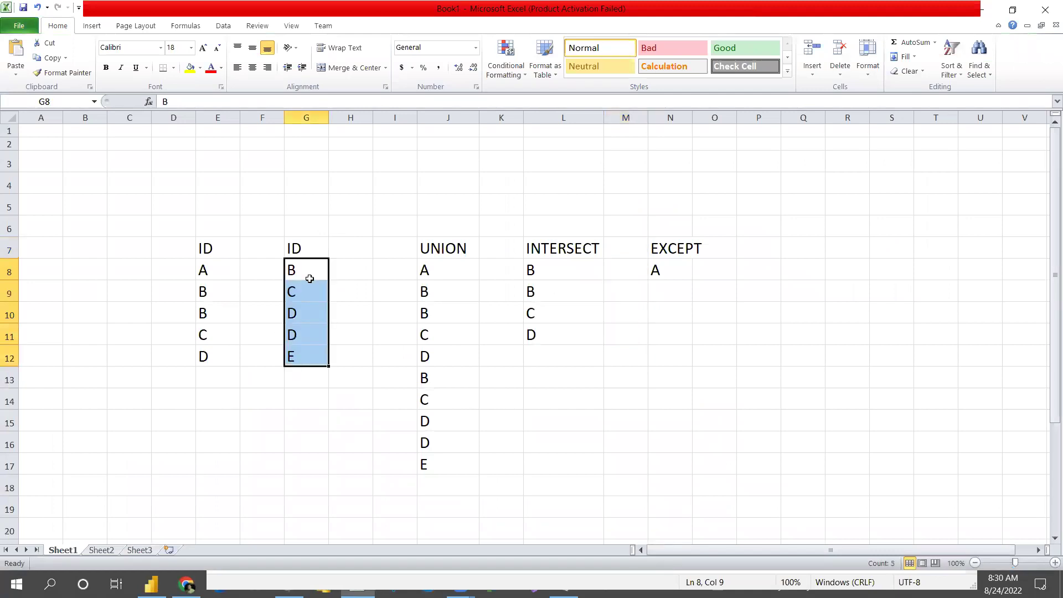
pyautogui.moveTo(203, 270); pyautogui.dragTo(199, 342)
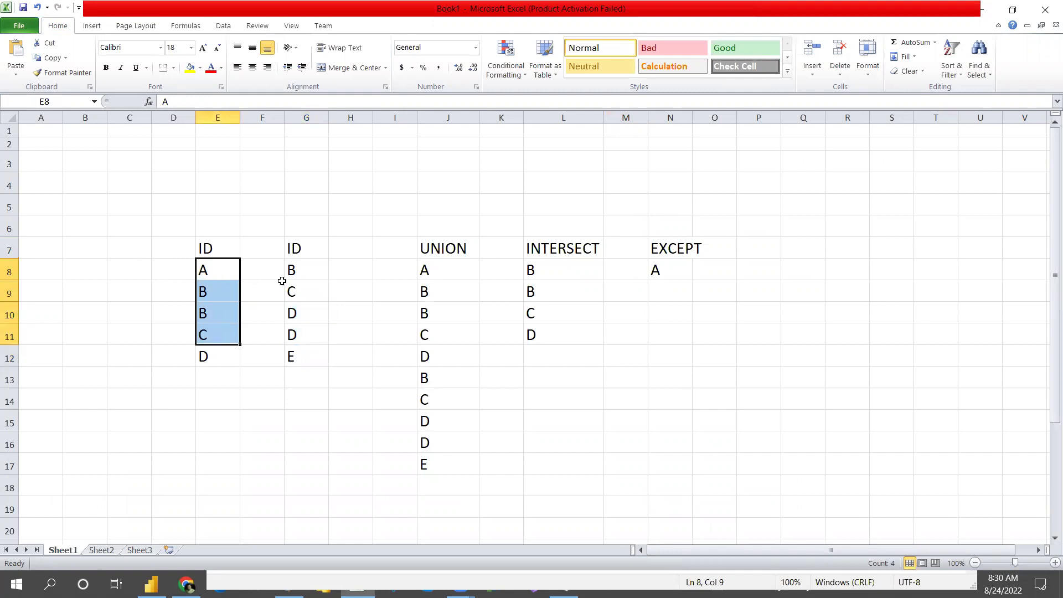
pyautogui.click(205, 269)
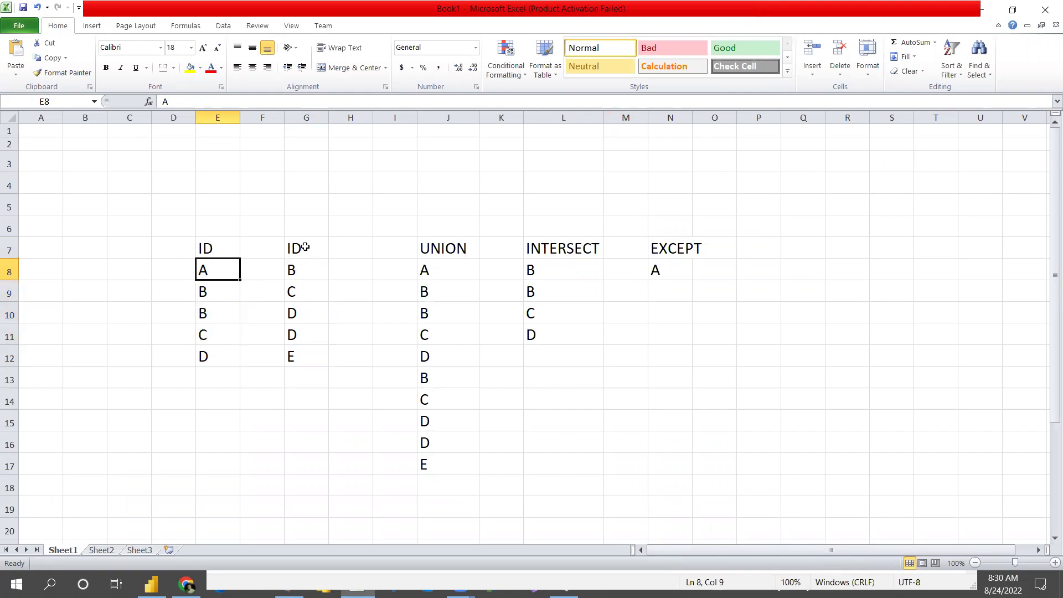
pyautogui.moveTo(305, 247); pyautogui.dragTo(292, 335)
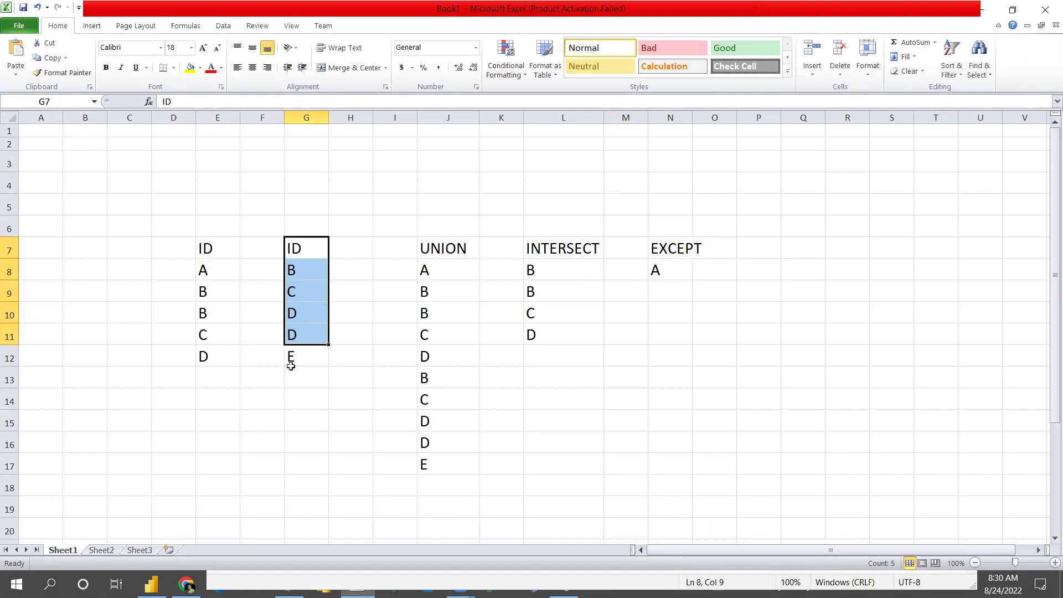
pyautogui.click(290, 366)
# - Switch to Power BI Desktop and change the EXCEPTTABLE formula to EXCEPT(Table2,Table1)
pyautogui.hotkey('alt', 'Tab')
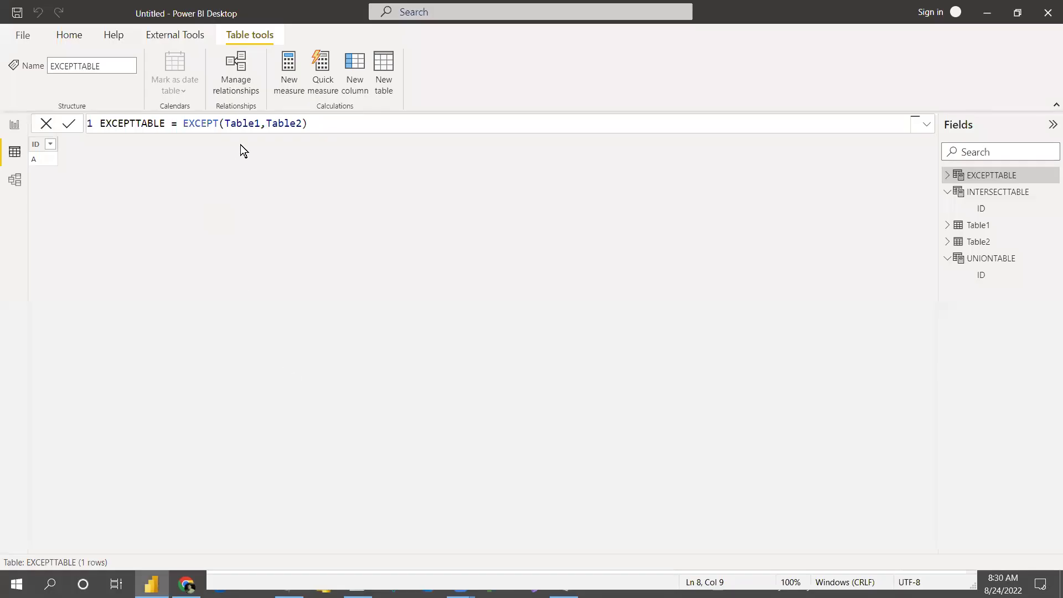
pyautogui.click(262, 125)
pyautogui.press('BackSpace')
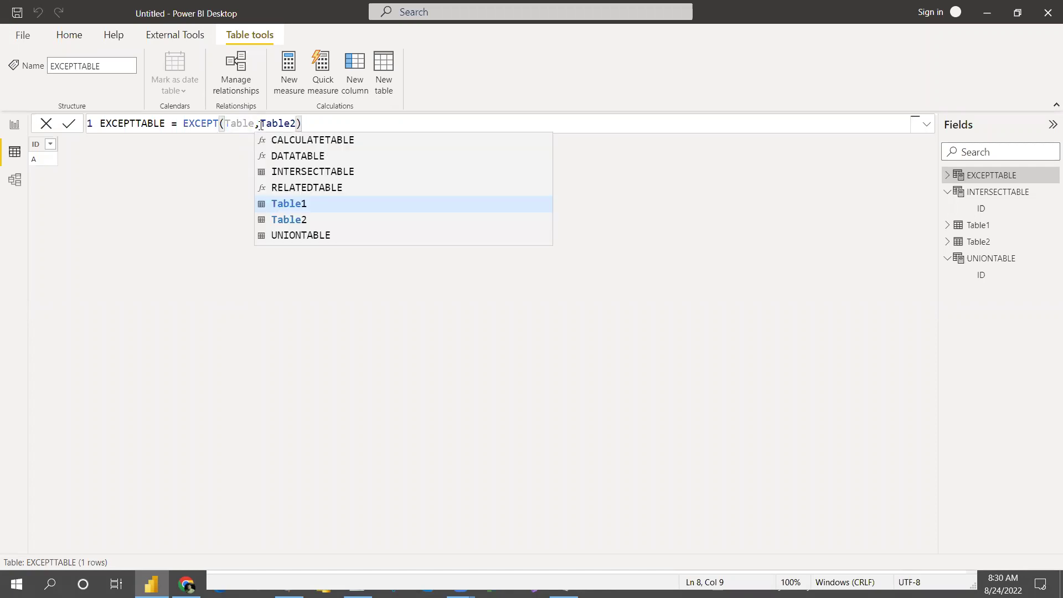
pyautogui.write('2')
pyautogui.click(301, 122)
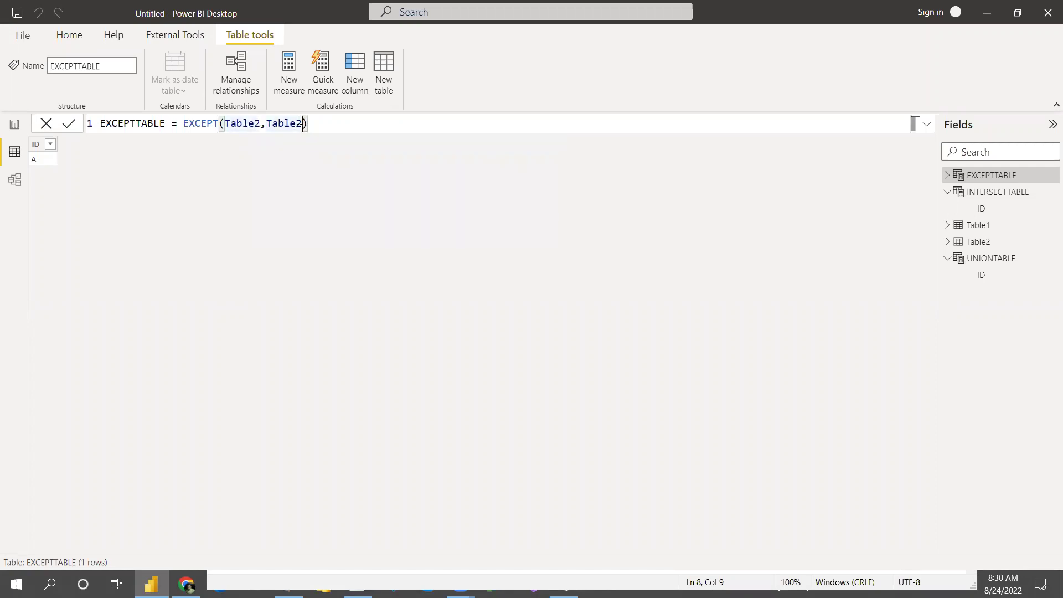
pyautogui.press('BackSpace')
pyautogui.write('1')
pyautogui.press('BackSpace')
pyautogui.write('1')
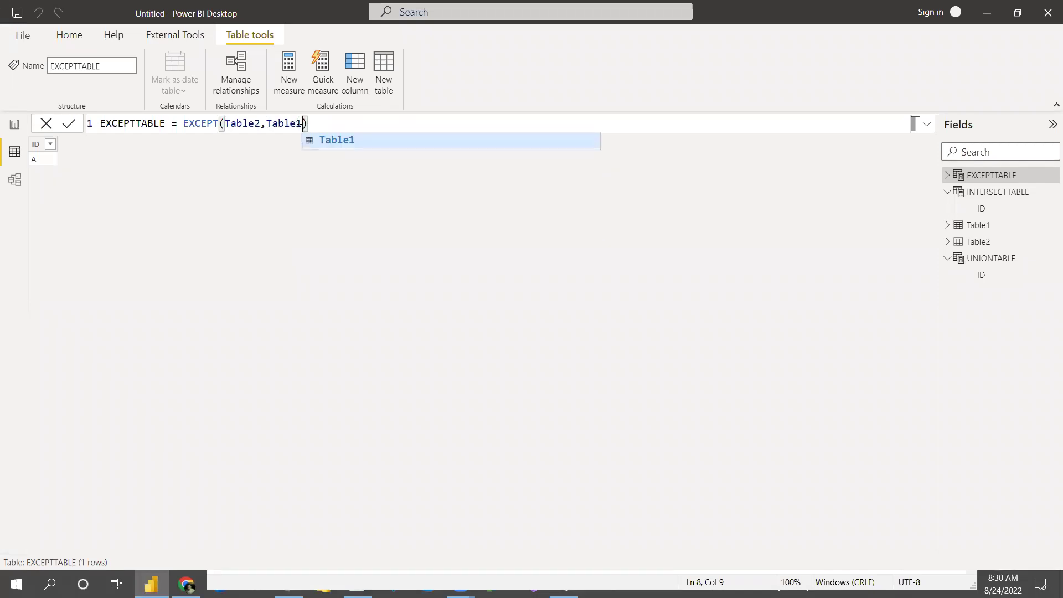
pyautogui.click(329, 129)
pyautogui.press('Return')
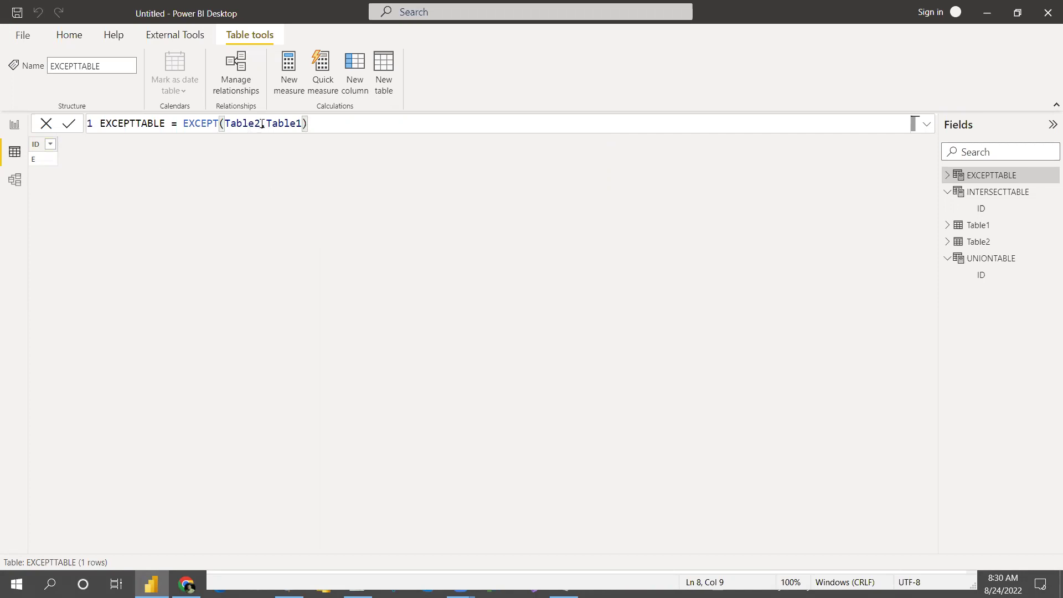
# - Compare the two source ID lists in the Excel workbook to check the reversed EXCEPT result, and return to Power BI Desktop
pyautogui.moveTo(309, 124); pyautogui.dragTo(264, 127)
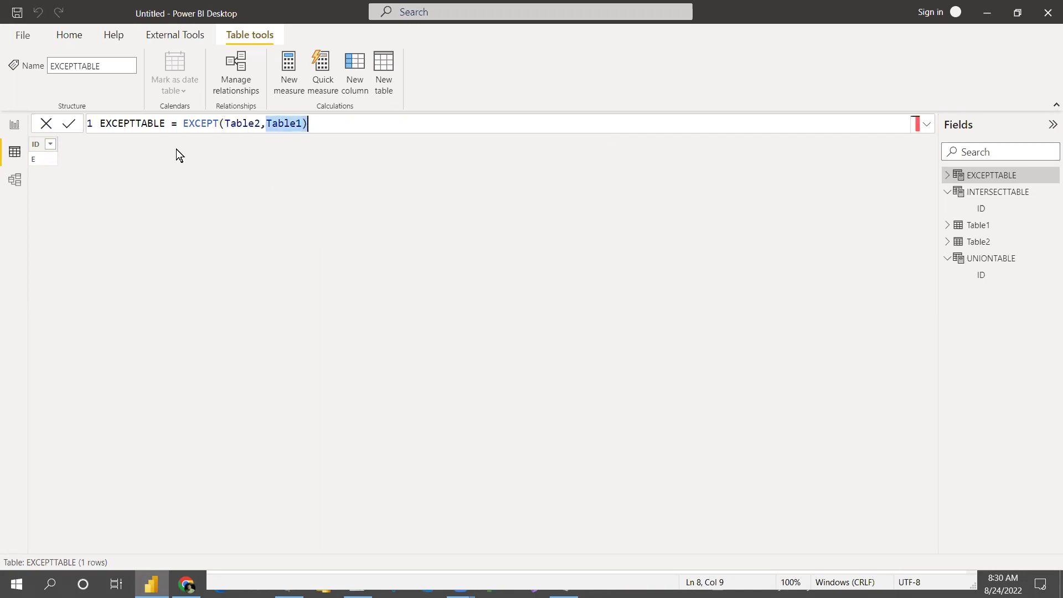
pyautogui.hotkey('alt', 'Tab')
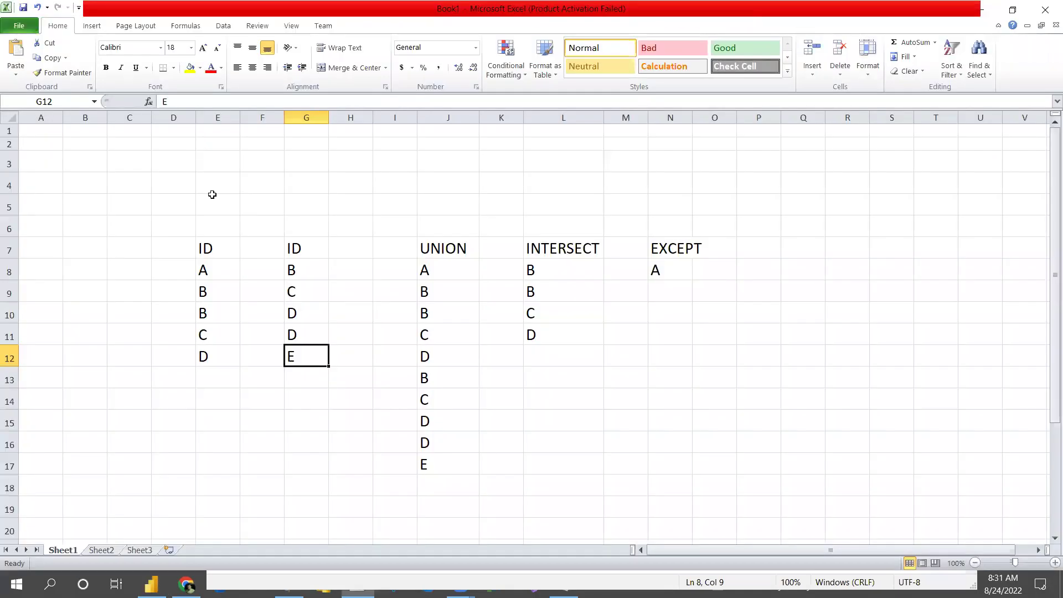
pyautogui.moveTo(292, 267); pyautogui.dragTo(291, 335)
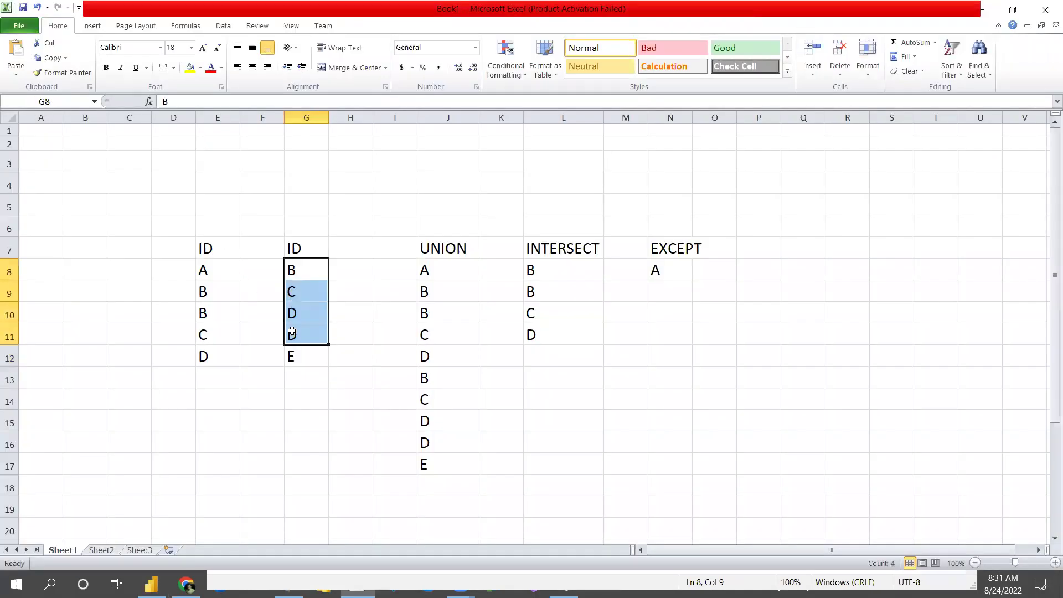
pyautogui.moveTo(204, 272); pyautogui.dragTo(210, 356)
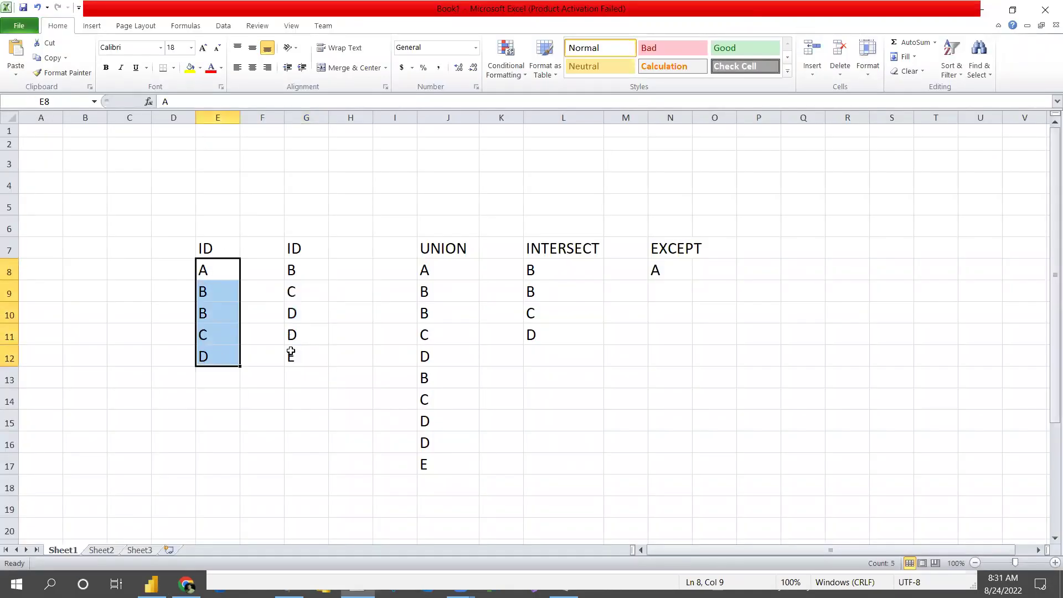
pyautogui.click(290, 356)
pyautogui.hotkey('alt', 'Tab')
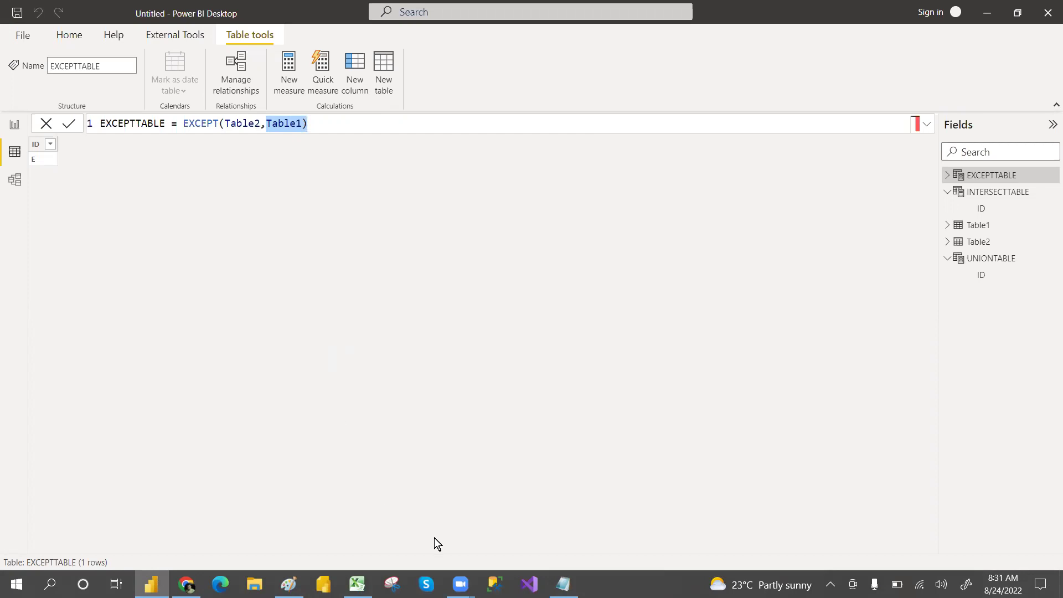
# - Switch to the Notepad notes and replace BOTH with ALL in the first condition
pyautogui.click(564, 584)
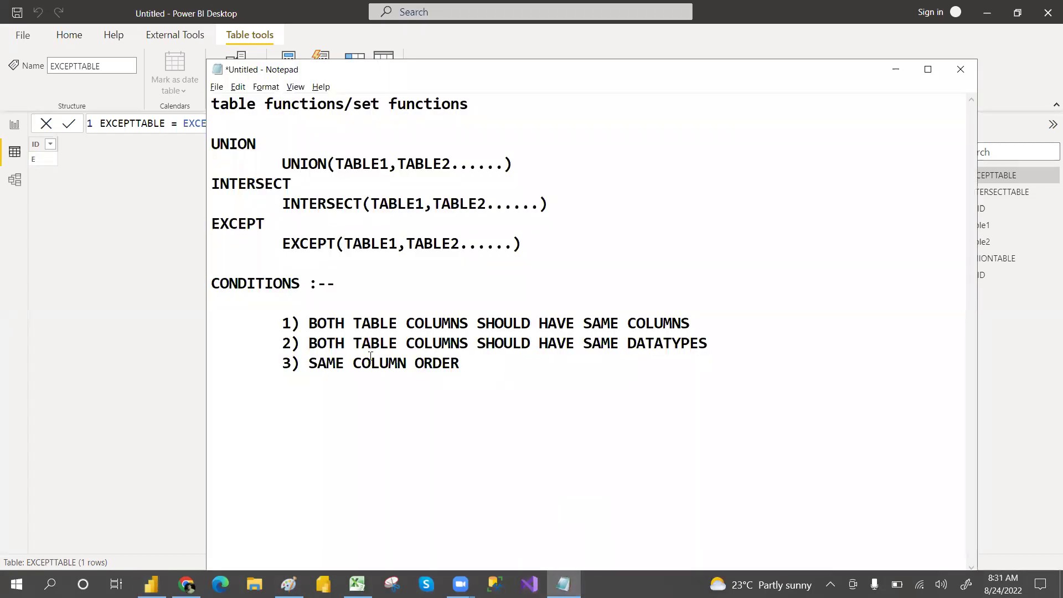
pyautogui.moveTo(213, 283); pyautogui.dragTo(291, 284)
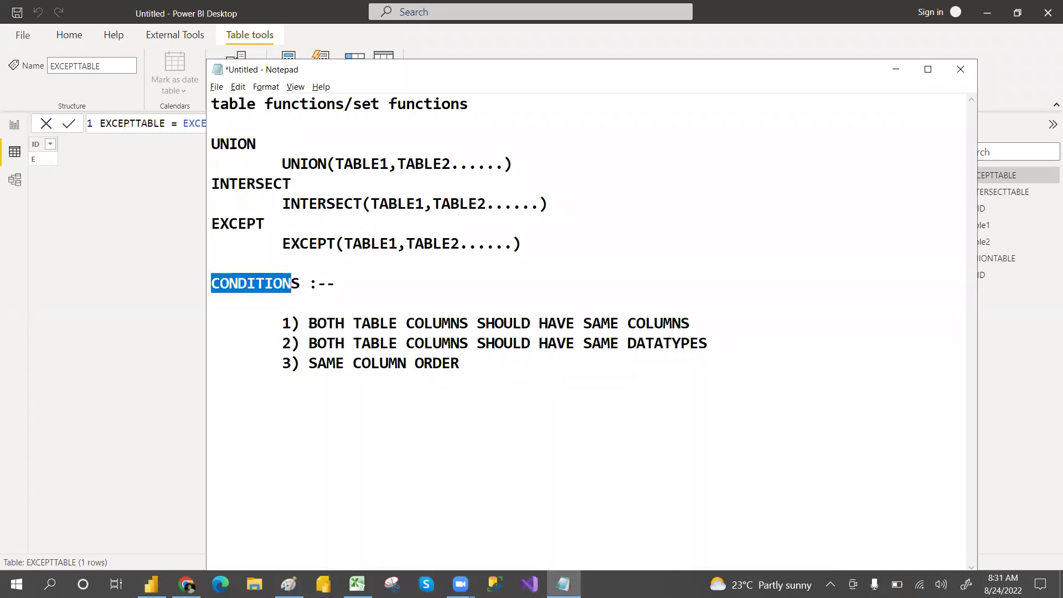
pyautogui.moveTo(307, 323); pyautogui.dragTo(343, 323)
pyautogui.write('ALL')
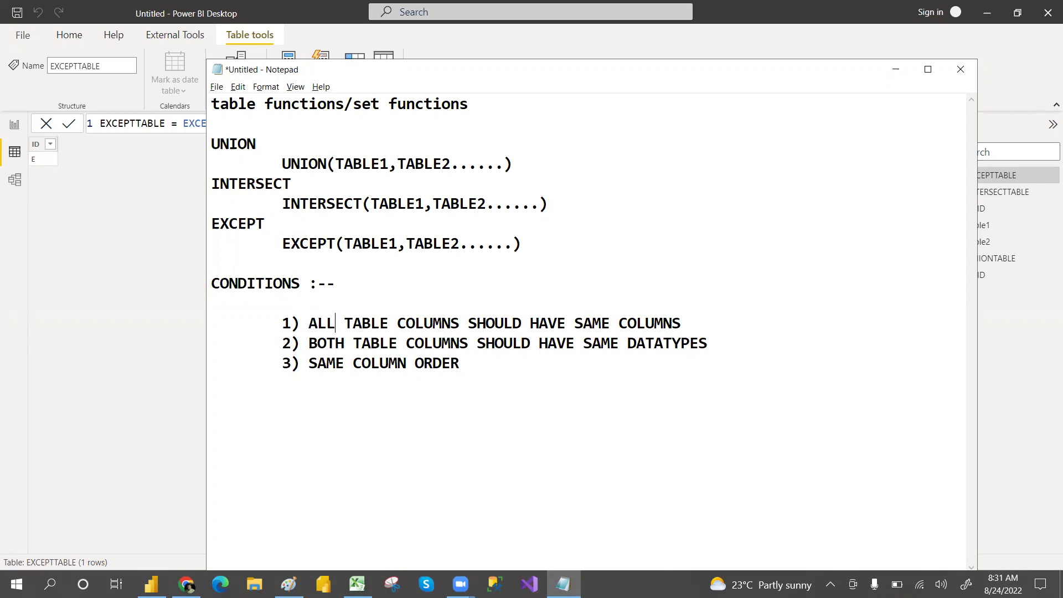
pyautogui.moveTo(399, 323); pyautogui.dragTo(680, 327)
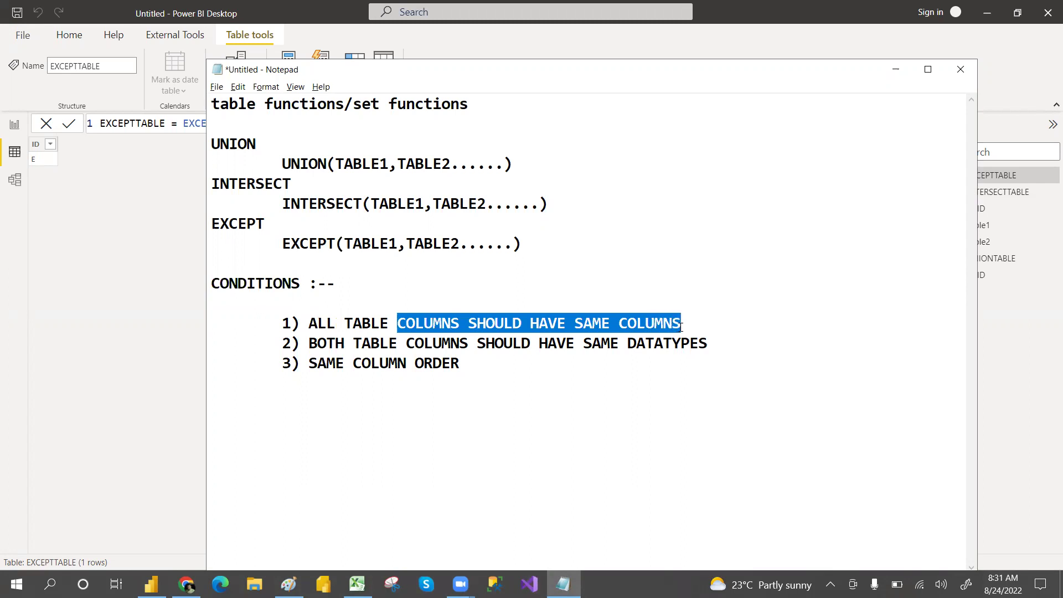
# - Return to Power BI Desktop, open Table1's source data in the Power Query Editor and add a column named AMOUNT
pyautogui.hotkey('alt', 'Tab')
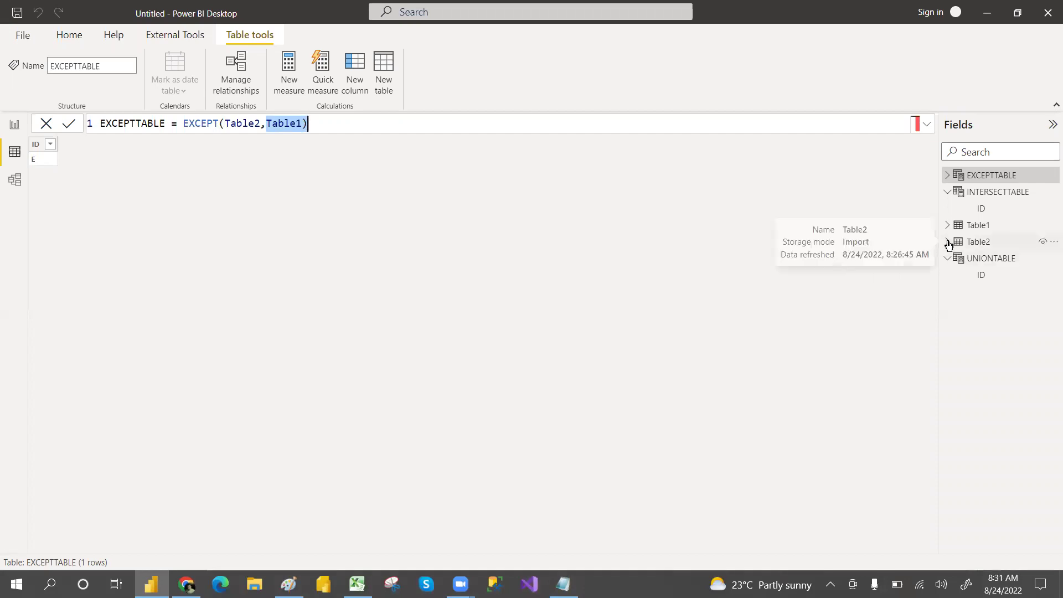
pyautogui.click(65, 38)
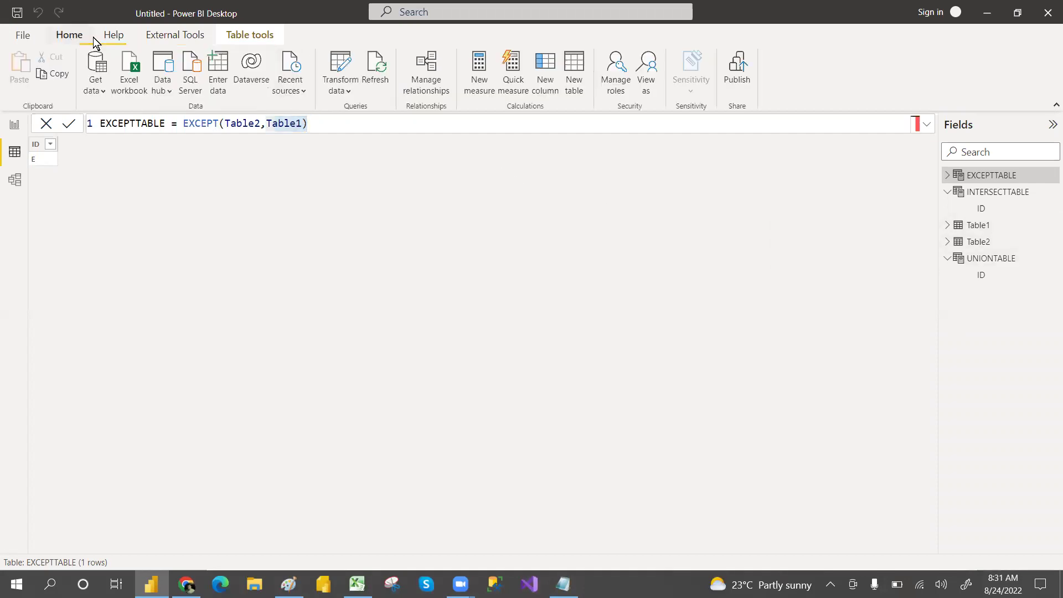
pyautogui.click(348, 92)
pyautogui.click(385, 118)
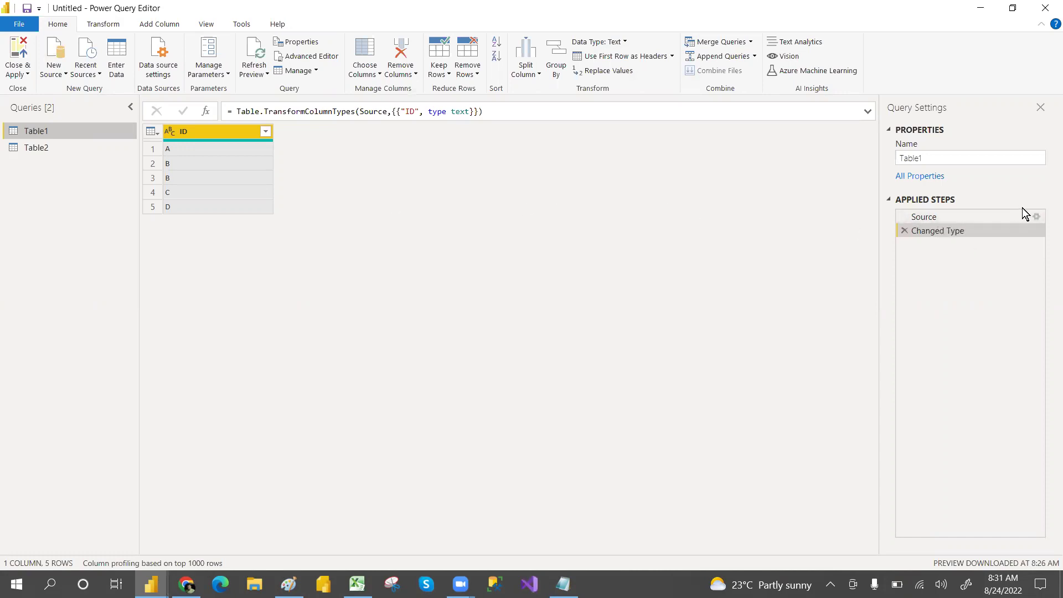
pyautogui.click(1037, 217)
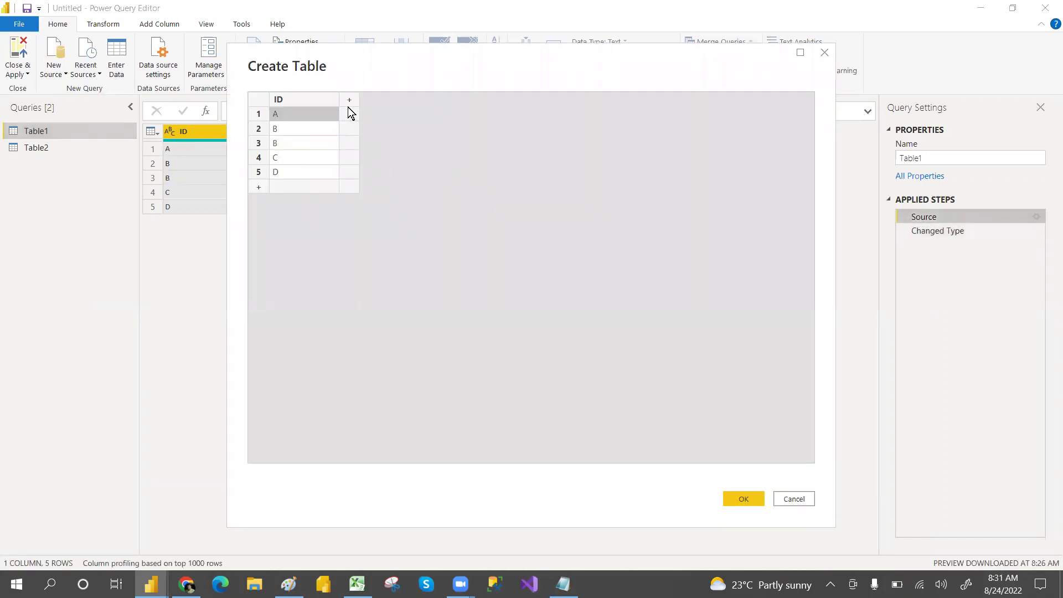
pyautogui.click(349, 100)
pyautogui.write('AMOUNT')
pyautogui.press('Return')
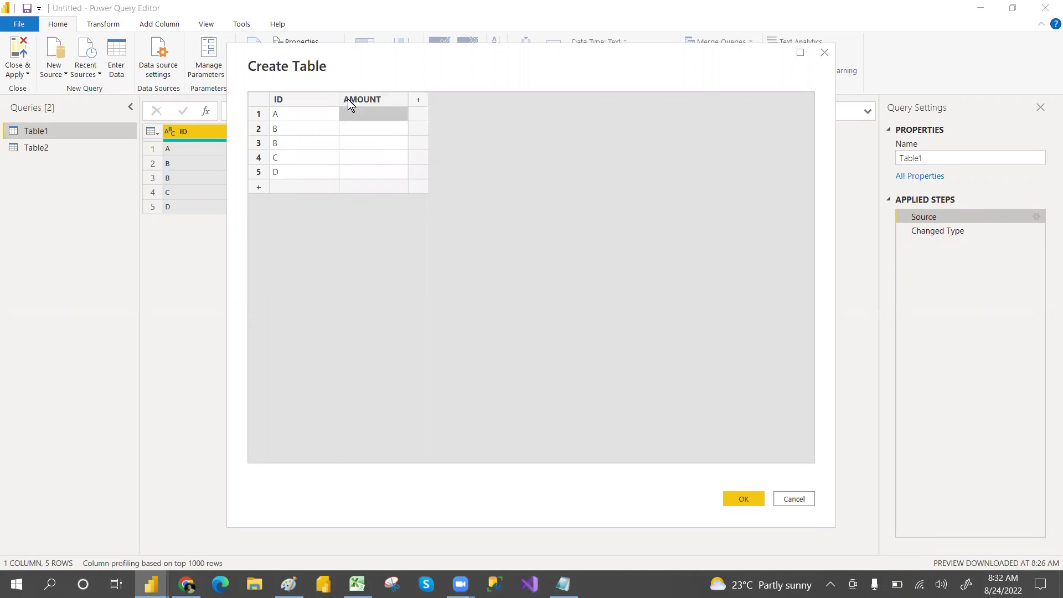
# - Fill the AMOUNT column of Table1 with 800, 600, 500, 400 and 700
pyautogui.write('800')
pyautogui.press('Return')
pyautogui.write('600')
pyautogui.press('Return')
pyautogui.write('500')
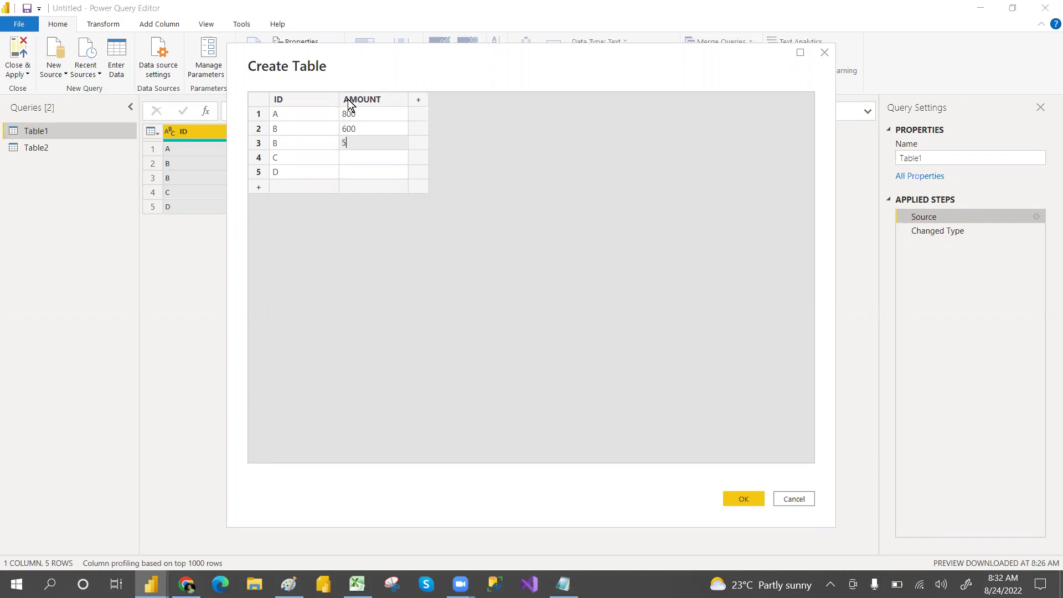
pyautogui.press('Return')
pyautogui.write('4')
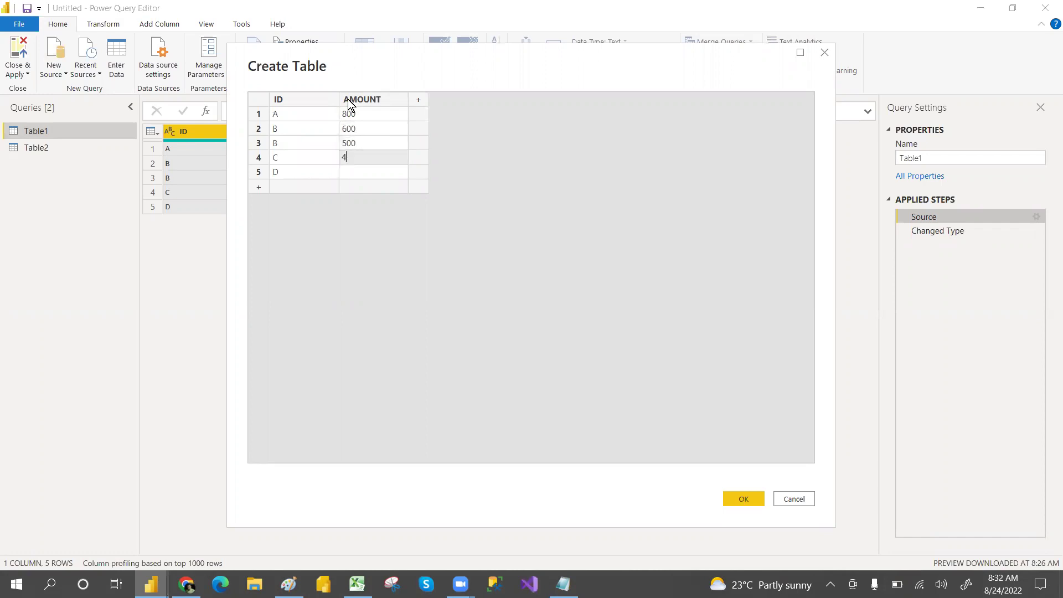
pyautogui.write('00')
pyautogui.press('Return')
pyautogui.write('700')
pyautogui.press('Return')
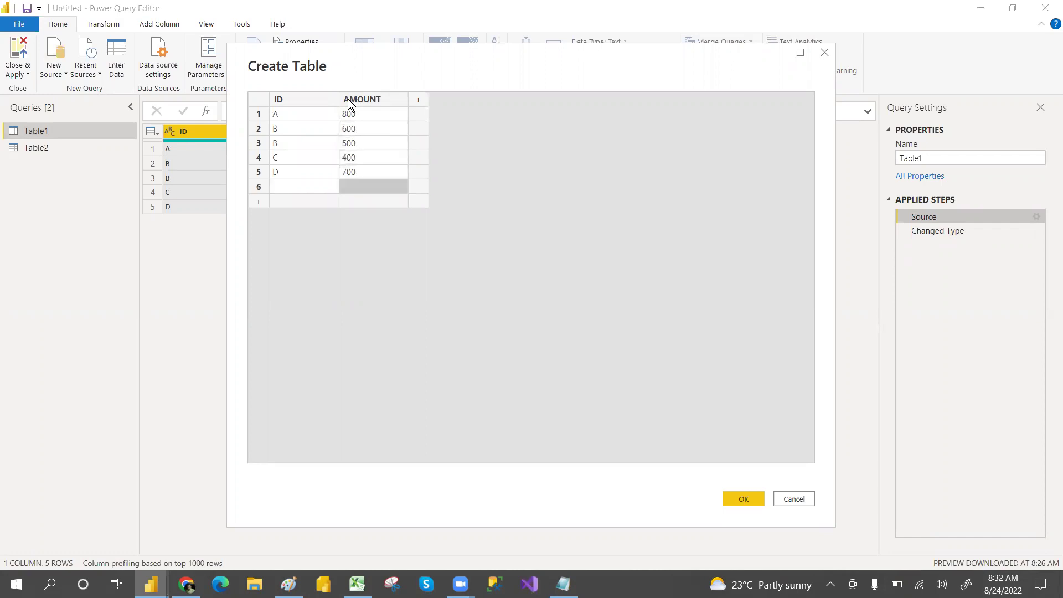
# - Delete the empty sixth row from Table1, accept the source data, and close and apply the query changes
pyautogui.rightClick(250, 184)
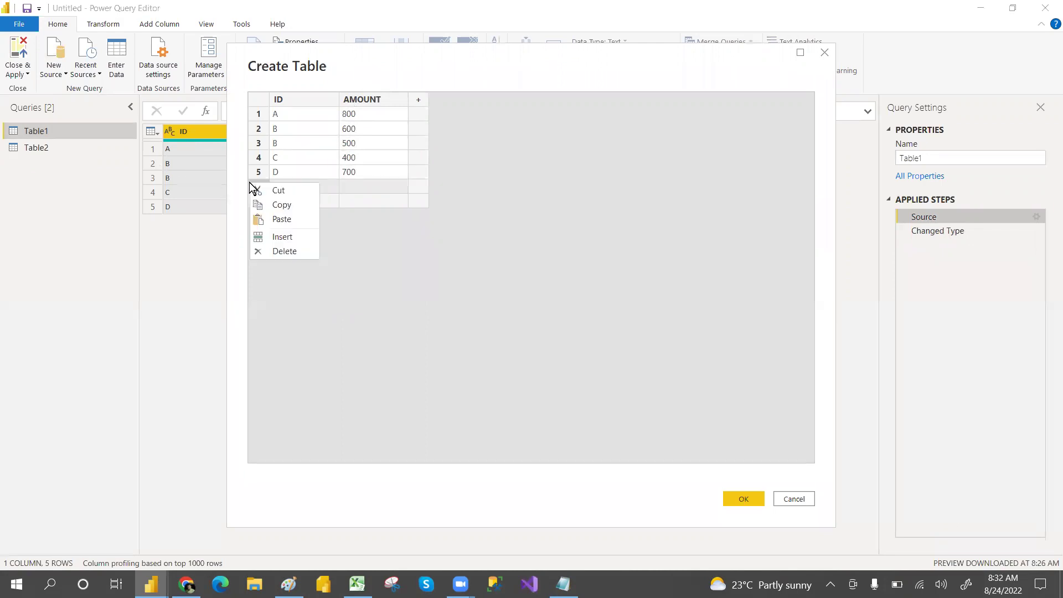
pyautogui.click(290, 247)
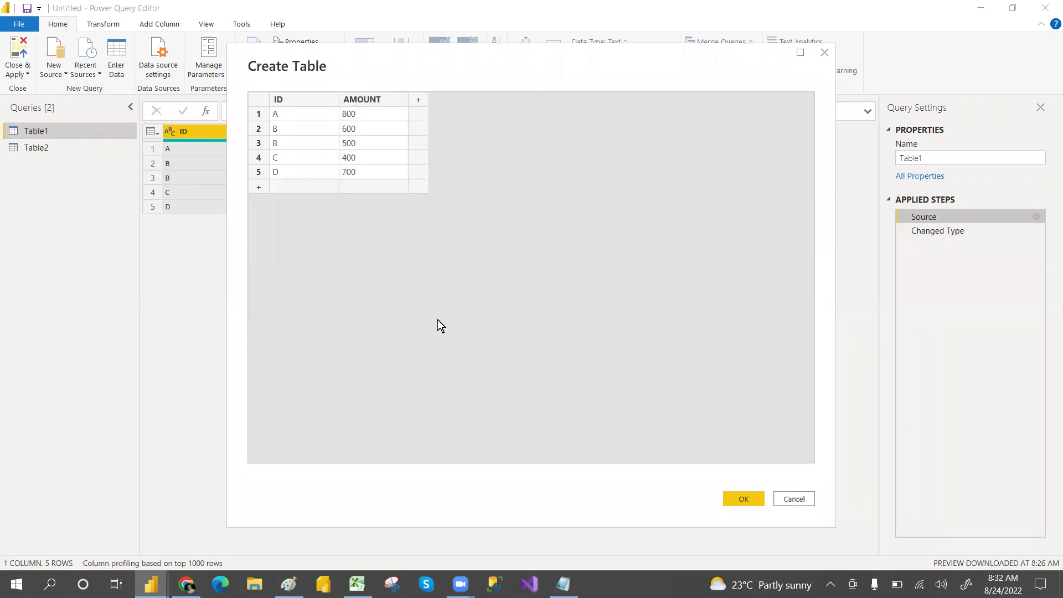
pyautogui.click(742, 498)
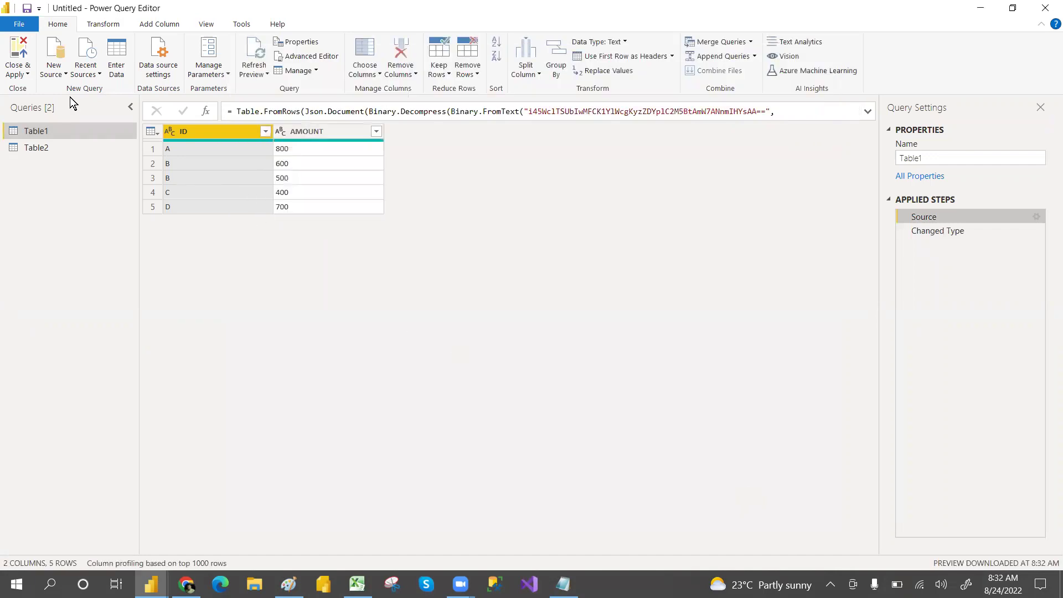
pyautogui.click(26, 73)
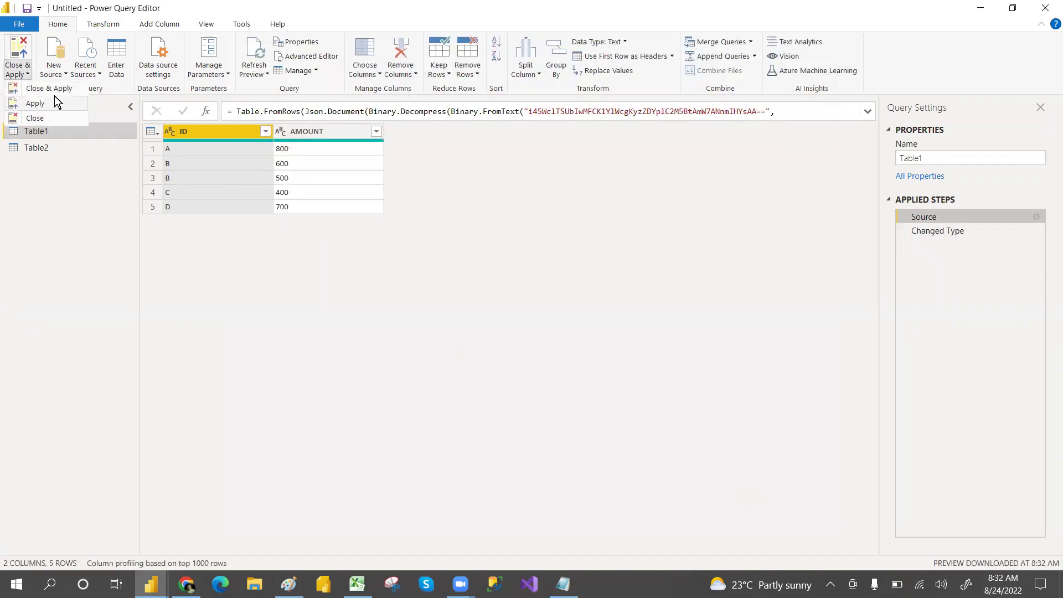
pyautogui.click(62, 90)
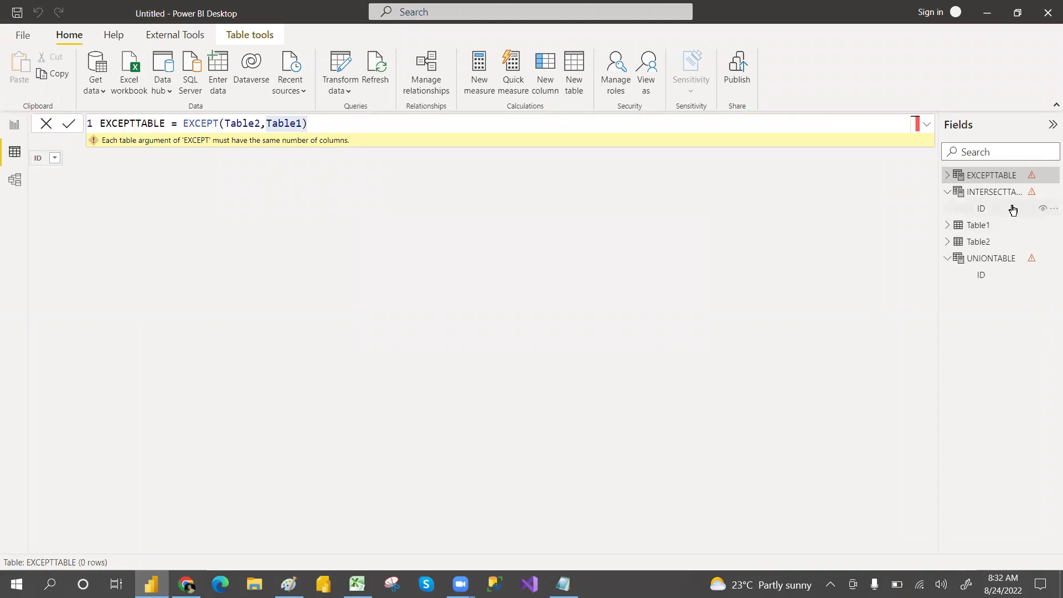
# - Inspect INTERSECTTABLE and UNIONTABLE, and review the three set-function conditions in the Notepad notes against them, ending in the Excel workbook
pyautogui.click(999, 197)
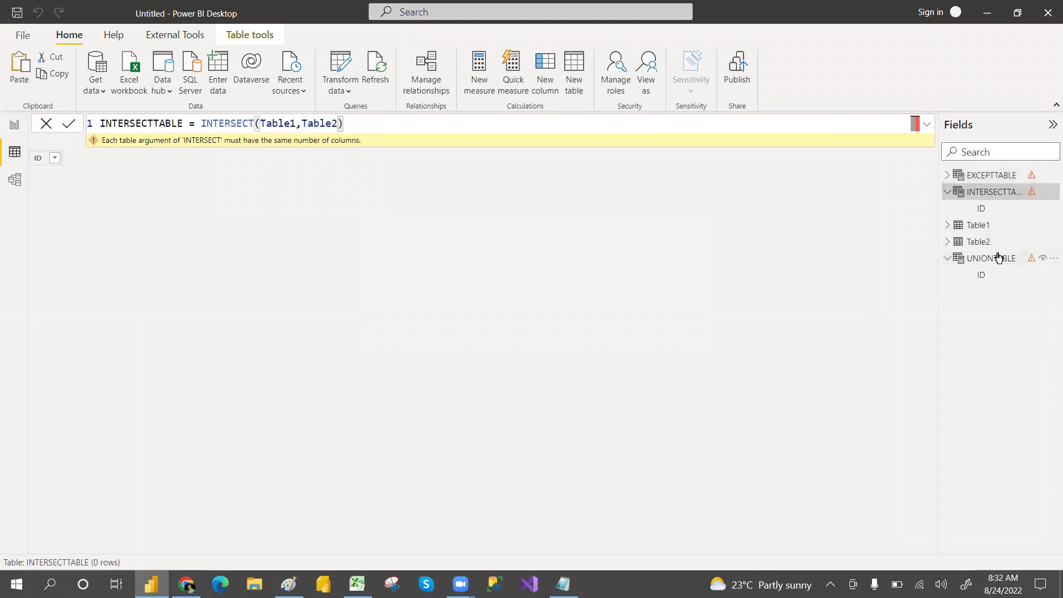
pyautogui.click(997, 258)
pyautogui.hotkey('alt', 'Tab')
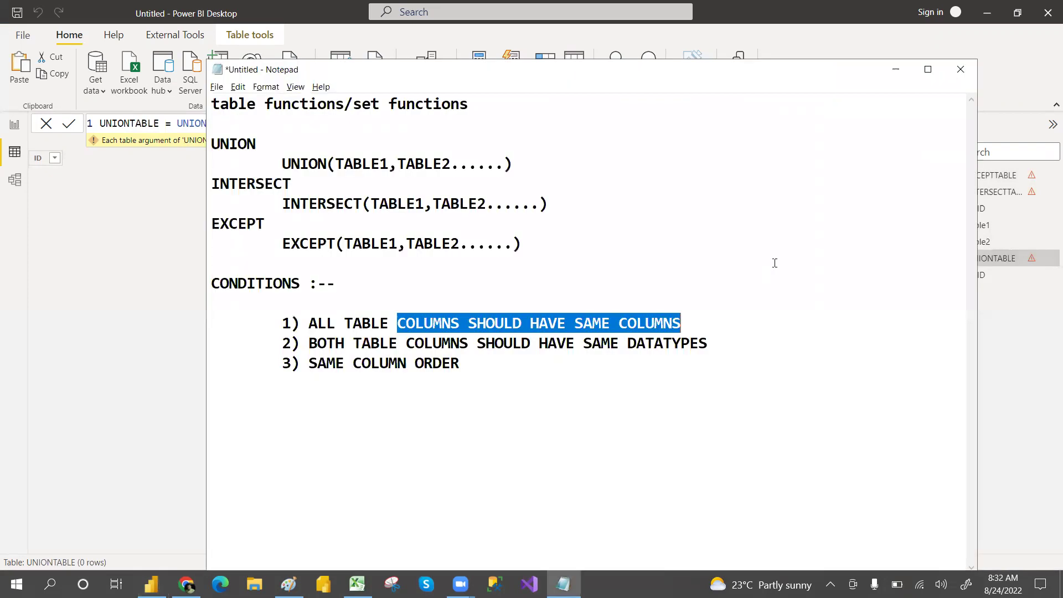
pyautogui.click(463, 316)
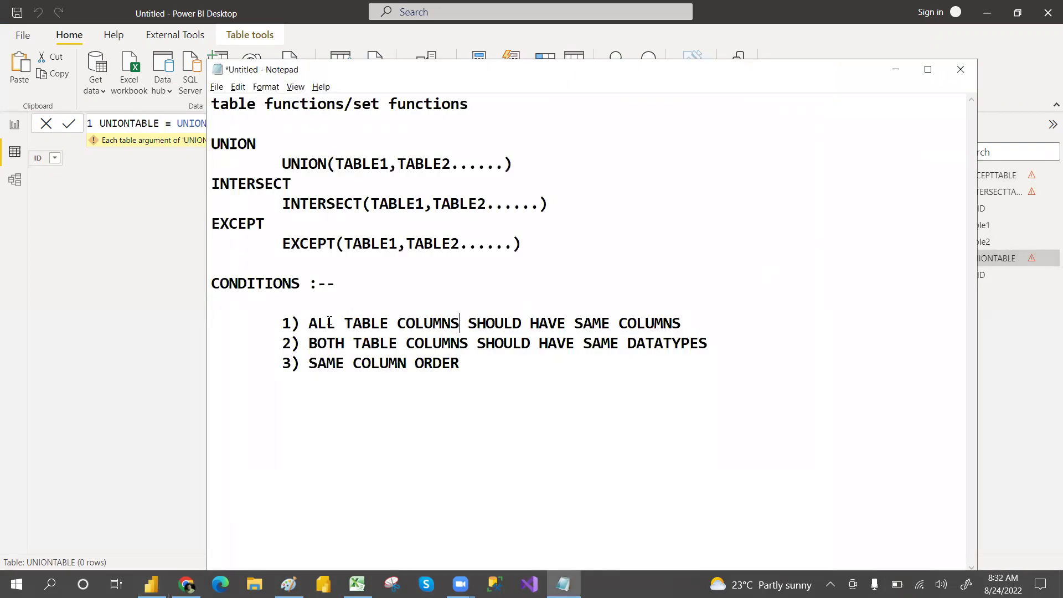
pyautogui.moveTo(309, 324); pyautogui.dragTo(687, 323)
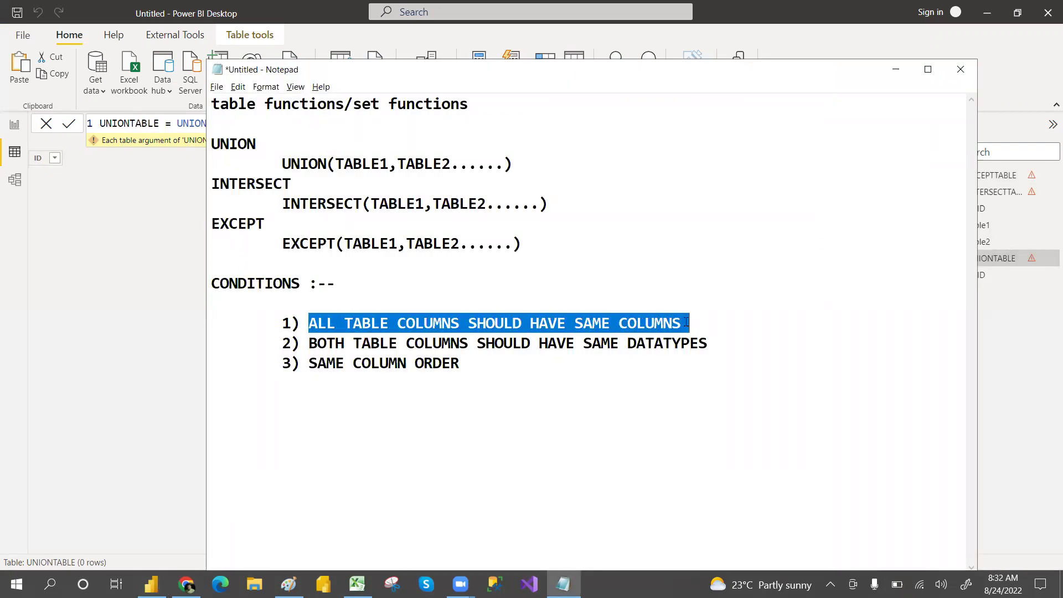
pyautogui.click(686, 323)
pyautogui.moveTo(317, 343); pyautogui.dragTo(709, 344)
pyautogui.moveTo(296, 364); pyautogui.dragTo(466, 367)
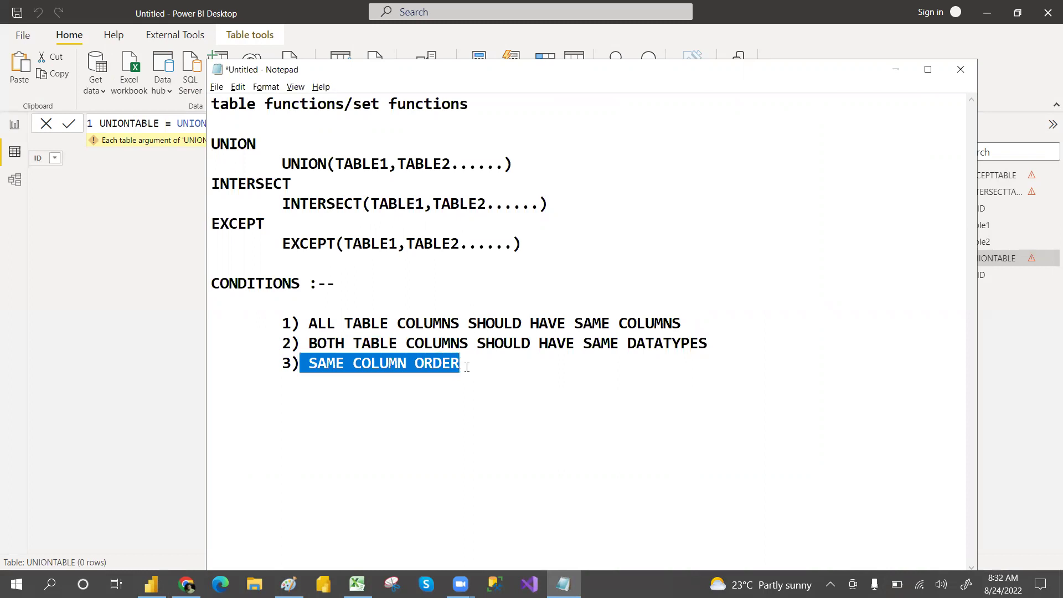
pyautogui.click(207, 257)
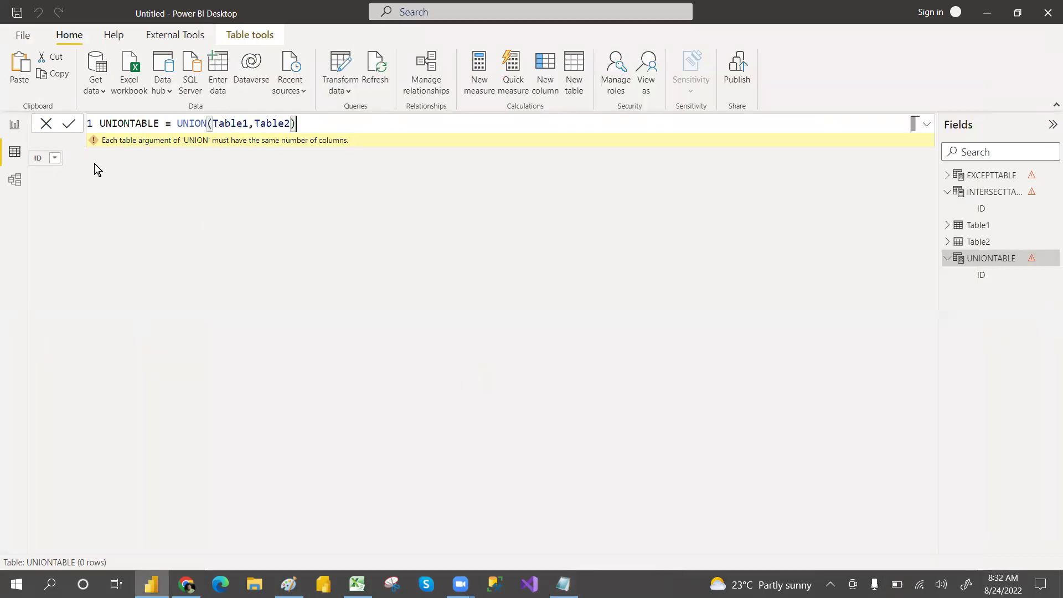
pyautogui.hotkey('alt', 'Tab')
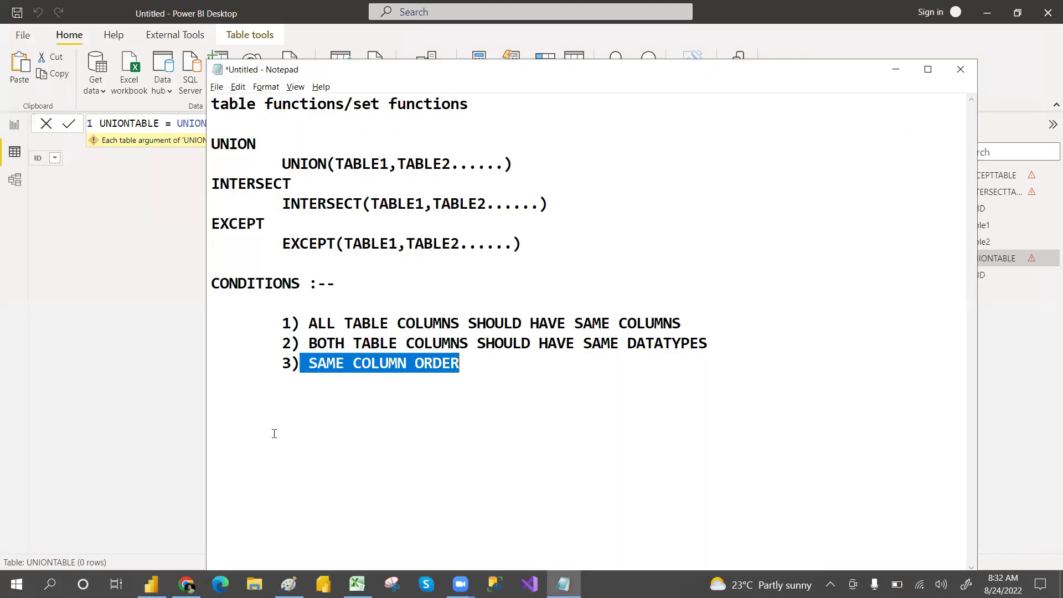
pyautogui.hotkey('alt', 'Tab')
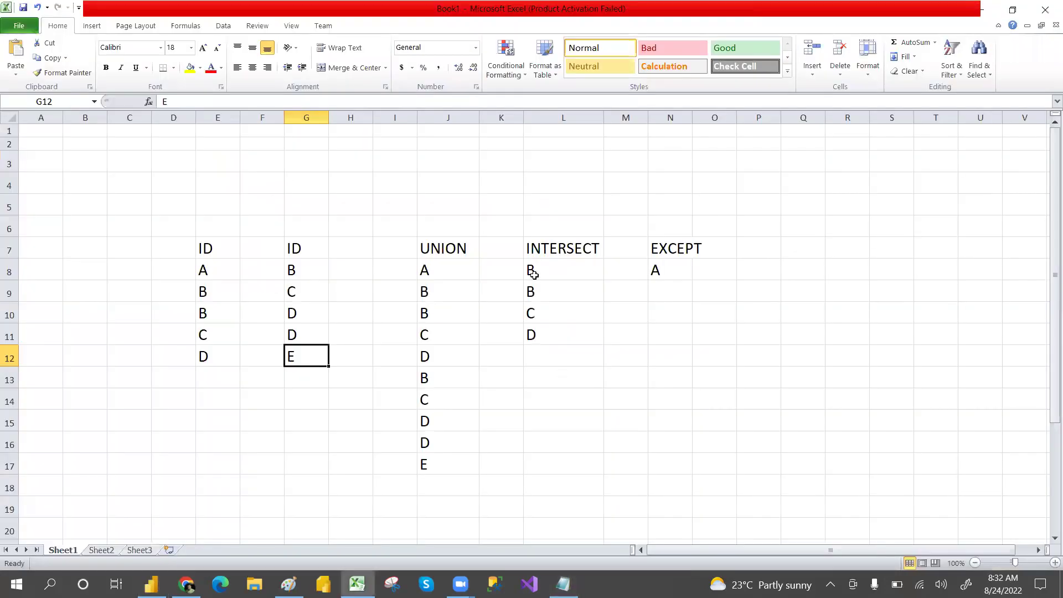
# - Enter the headers ID, NAME and SAL for a first example table in cells B4 to D4
pyautogui.click(102, 178)
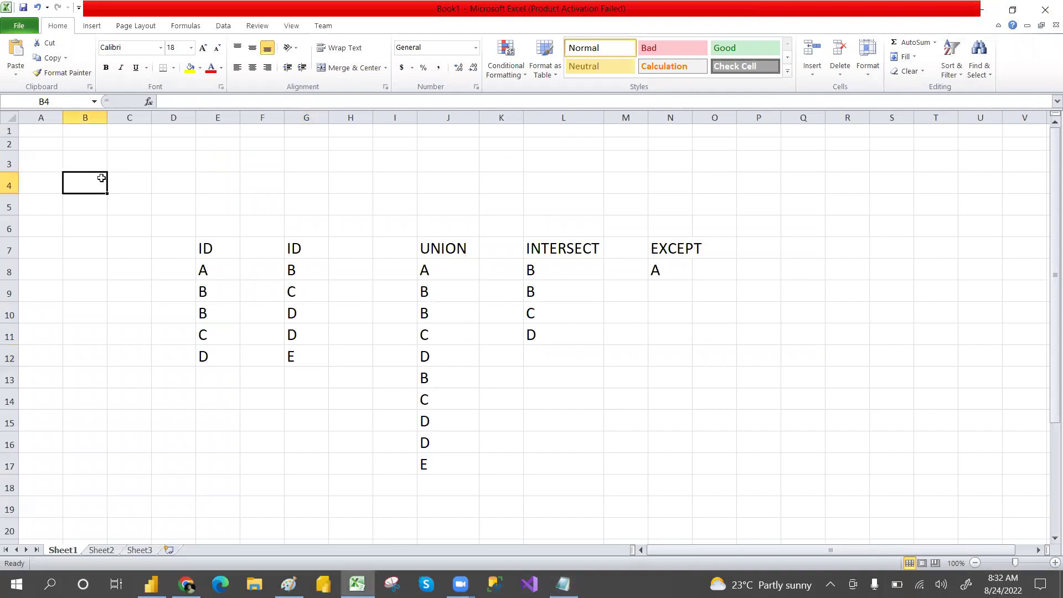
pyautogui.write('ID')
pyautogui.press('Tab')
pyautogui.write('NAME')
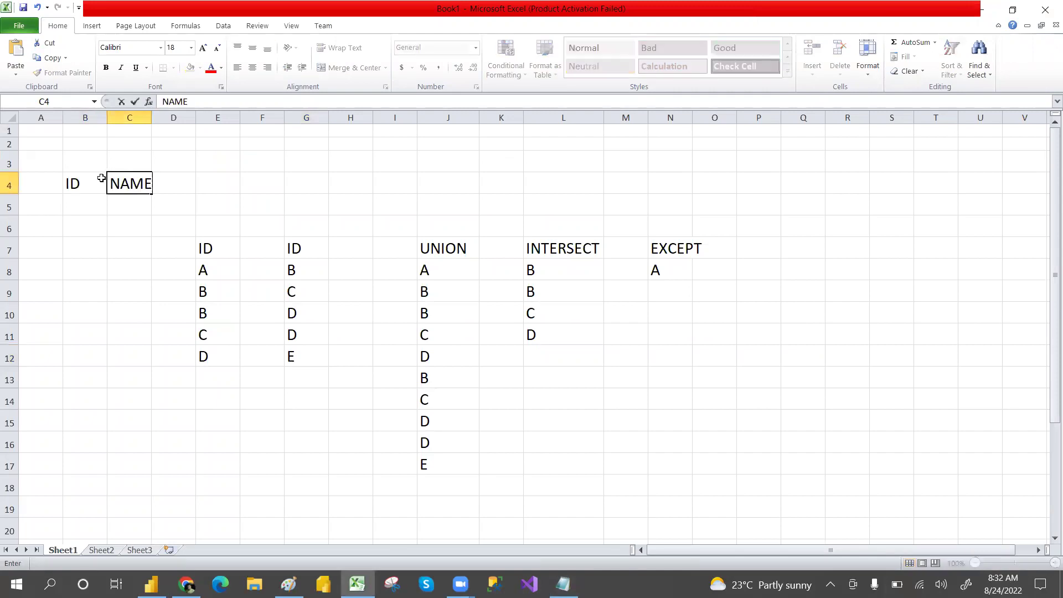
pyautogui.press('Tab')
pyautogui.write('SAL')
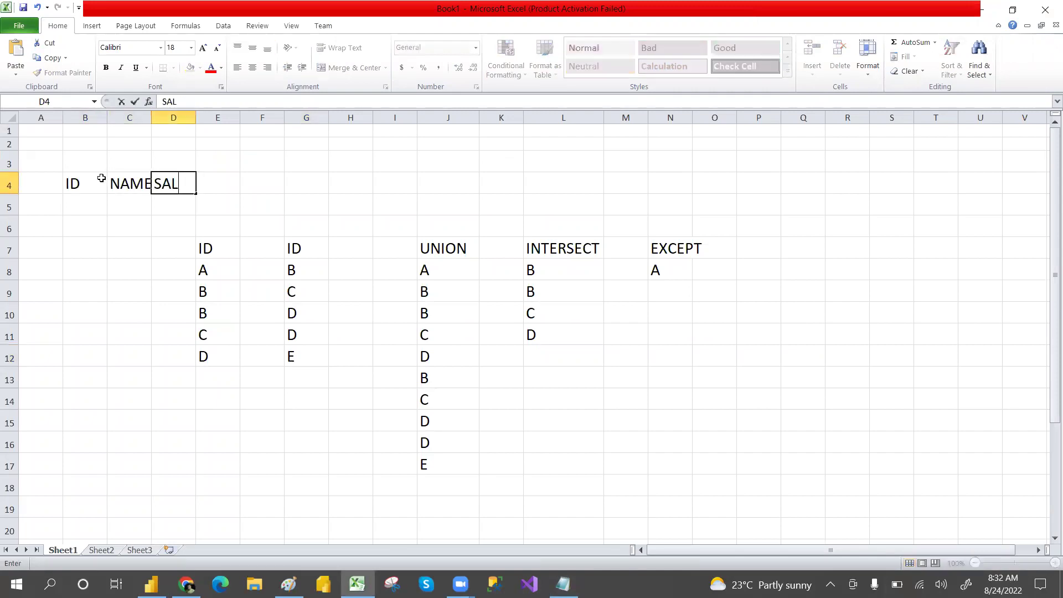
pyautogui.press('Tab')
pyautogui.press('Tab')
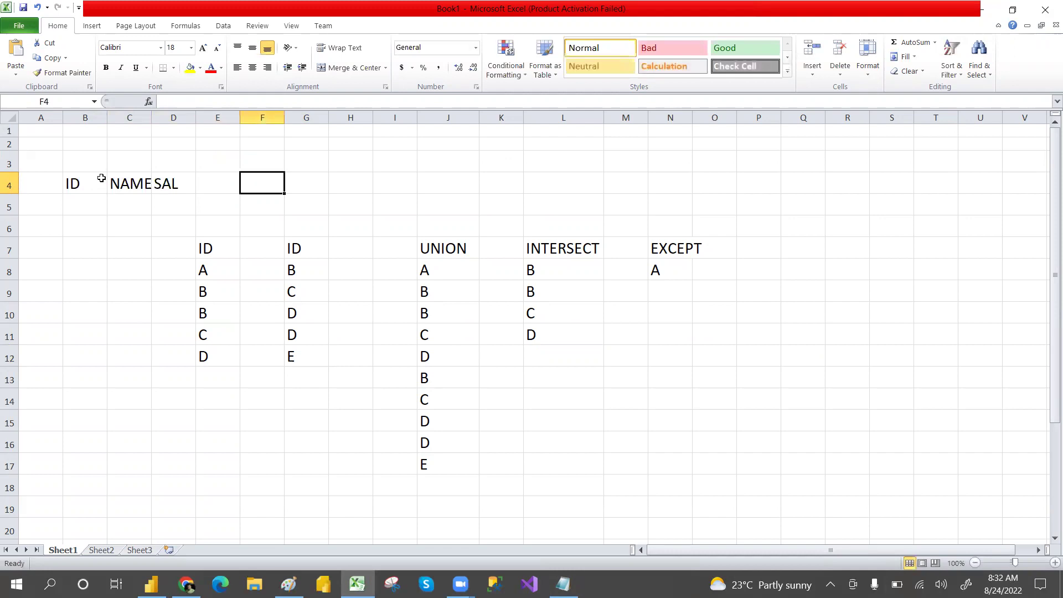
# - Enter the headers ID, NAME and SAL for a second example table in cells F4 to H4
pyautogui.write('ID')
pyautogui.press('Tab')
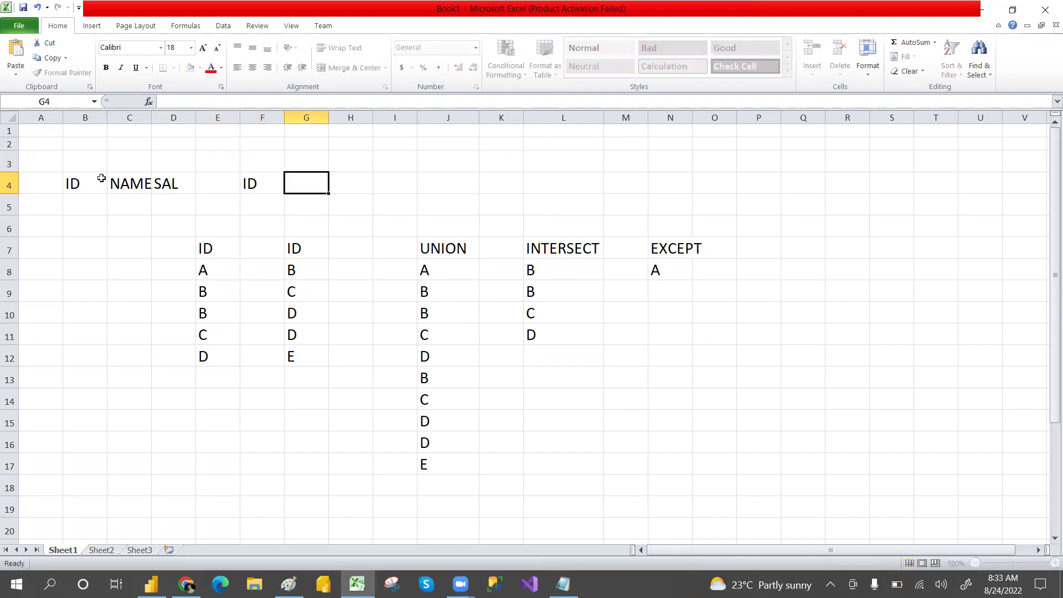
pyautogui.write('NAME')
pyautogui.press('Tab')
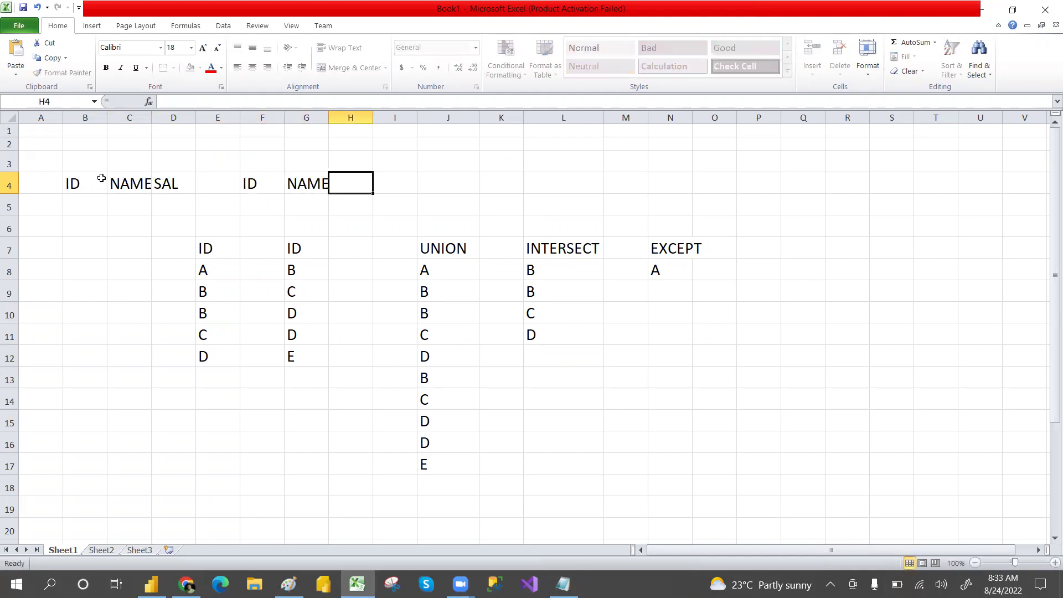
pyautogui.write('SAL')
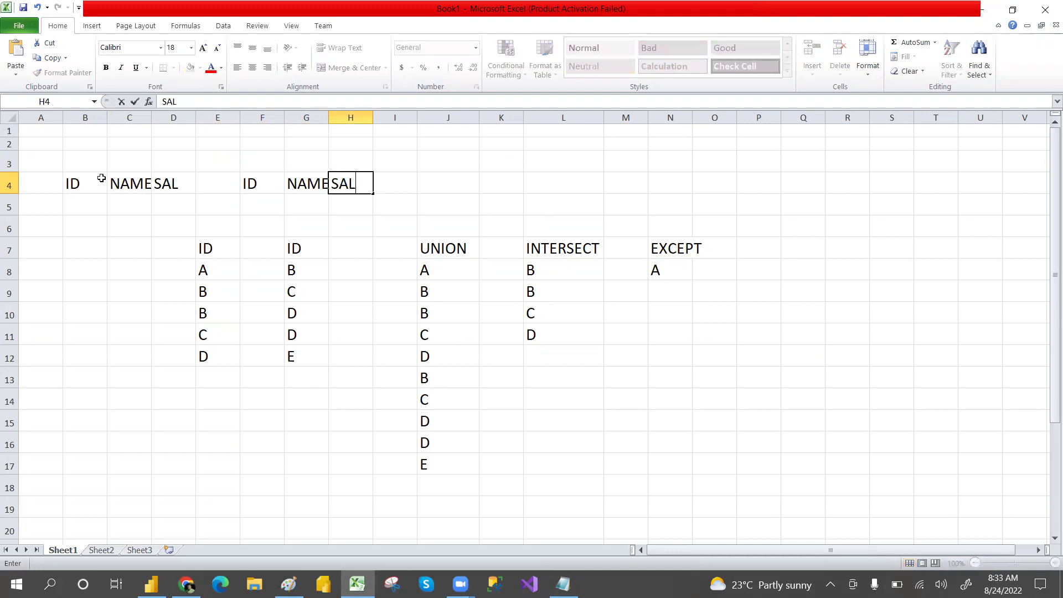
pyautogui.click(138, 220)
pyautogui.moveTo(95, 177); pyautogui.dragTo(348, 191)
pyautogui.click(348, 197)
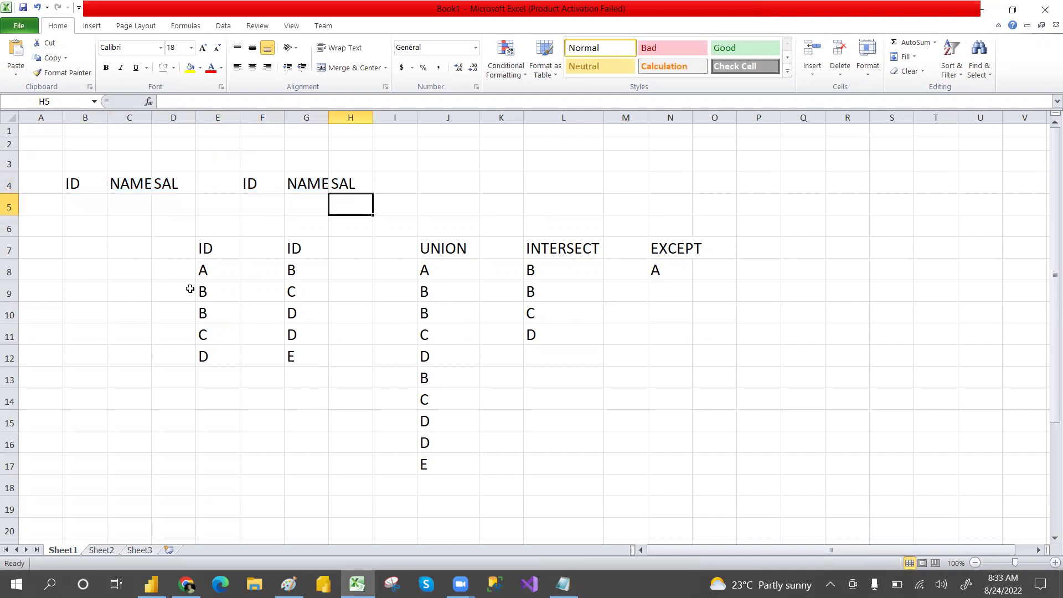
# - Clear the old set-function examples from D7:O17 and enter 1, 2 and 3 under the first table's ID header
pyautogui.moveTo(190, 242); pyautogui.dragTo(707, 466)
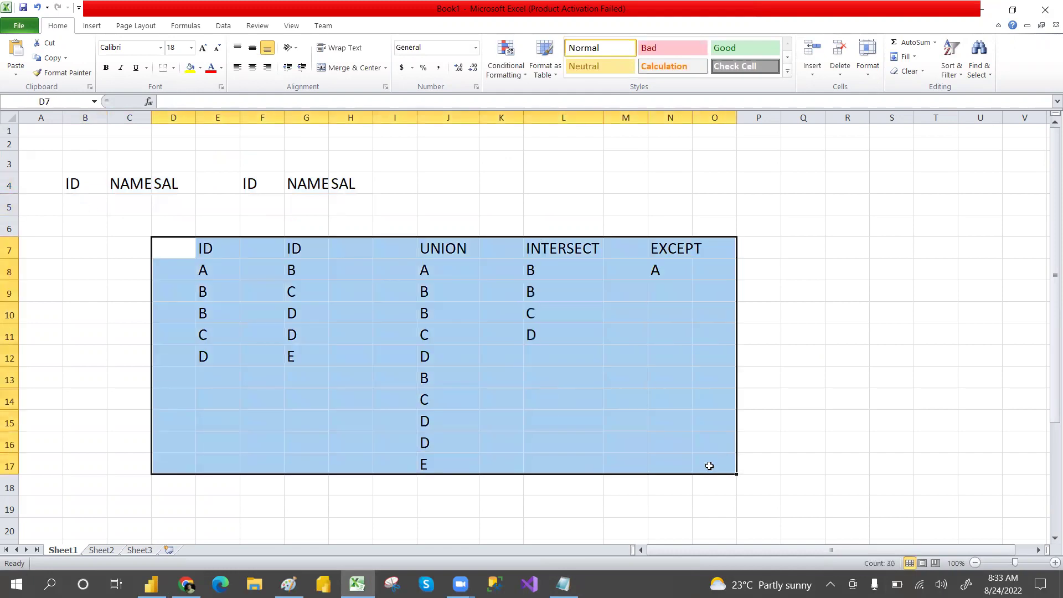
pyautogui.press('Delete')
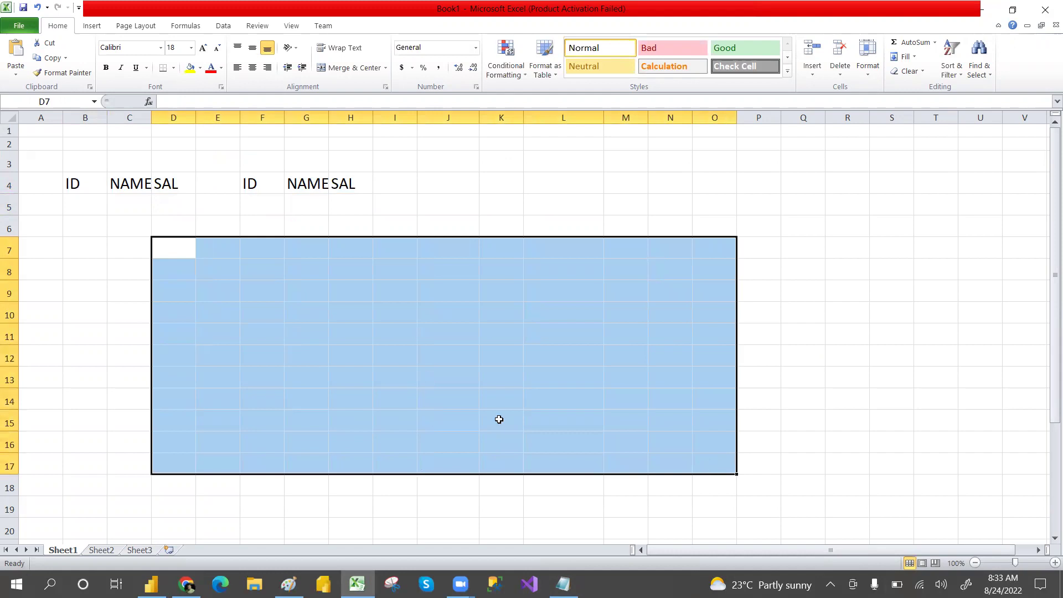
pyautogui.click(76, 205)
pyautogui.write('1')
pyautogui.press('Return')
pyautogui.write('2')
pyautogui.press('Return')
pyautogui.write('3')
pyautogui.press('Return')
# - Fill the first table's NAME column with AAA, BB and CCC in cells C5 to C7
pyautogui.press('Up')
pyautogui.press('Up')
pyautogui.press('Up')
pyautogui.press('Right')
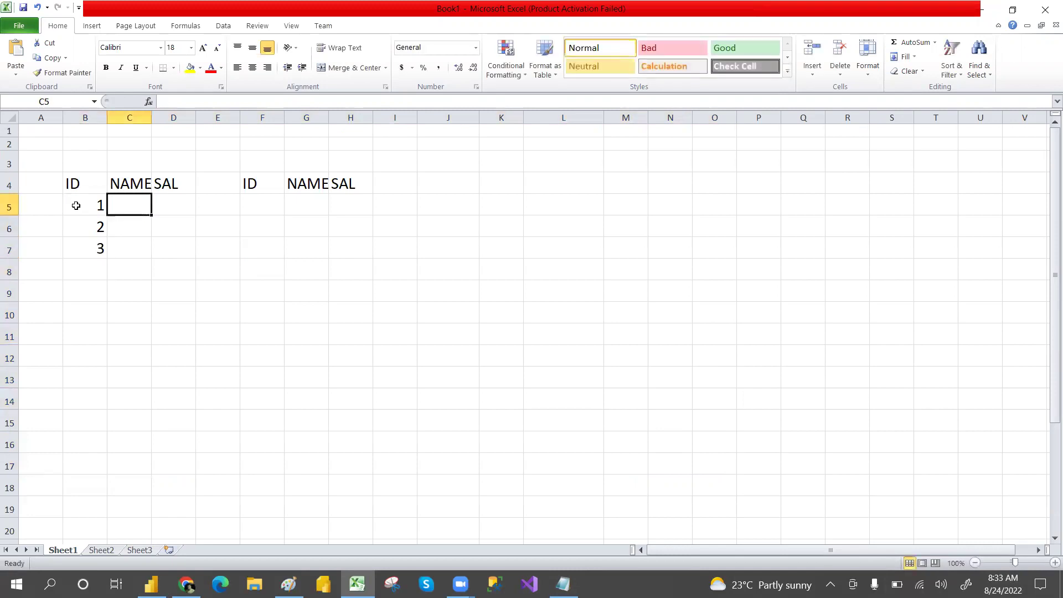
pyautogui.write('AAA')
pyautogui.press('Return')
pyautogui.write('BB')
pyautogui.press('Return')
pyautogui.write('CCC')
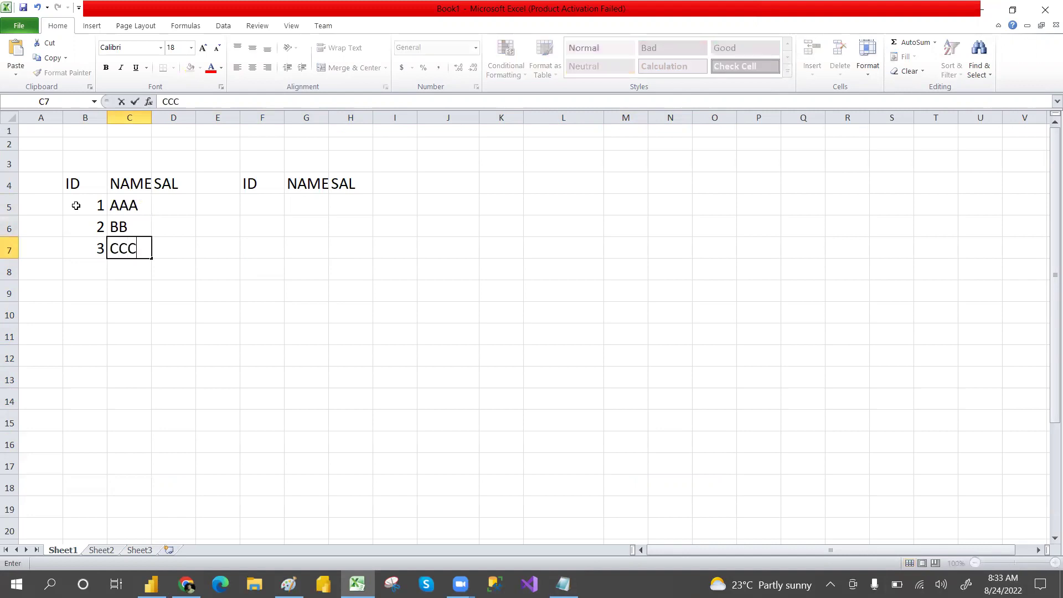
pyautogui.click(324, 206)
# - Delete all of the second table's headers in row 4 and the first table's SAL header
pyautogui.moveTo(259, 184); pyautogui.dragTo(376, 194)
pyautogui.press('Delete')
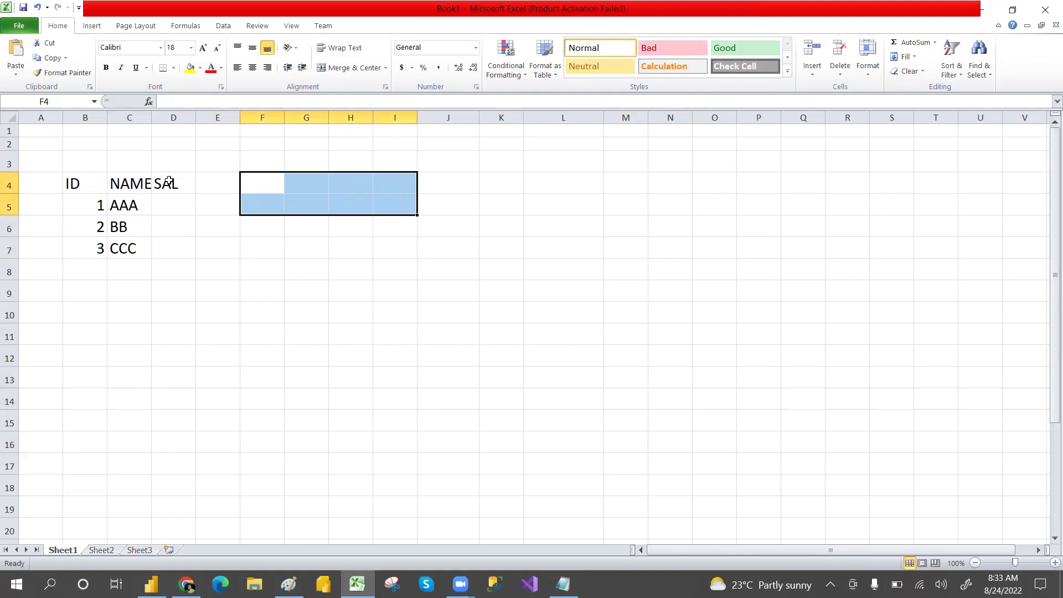
pyautogui.moveTo(171, 183); pyautogui.dragTo(175, 202)
pyautogui.press('Delete')
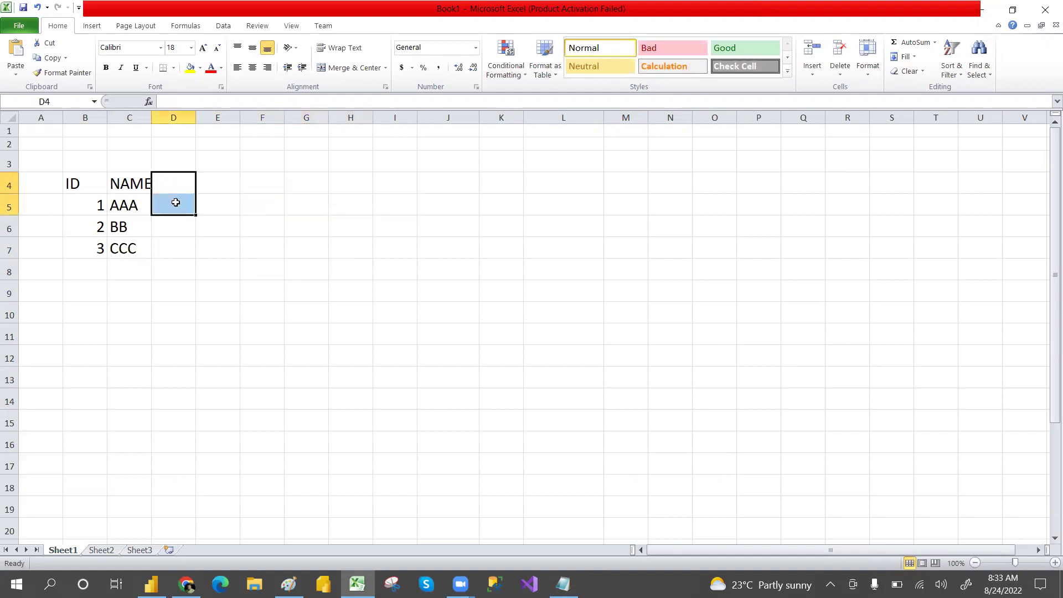
# - Enter the second table's headers in swapped order, with NAME in F4 and ID in G4
pyautogui.click(273, 194)
pyautogui.write('NAME')
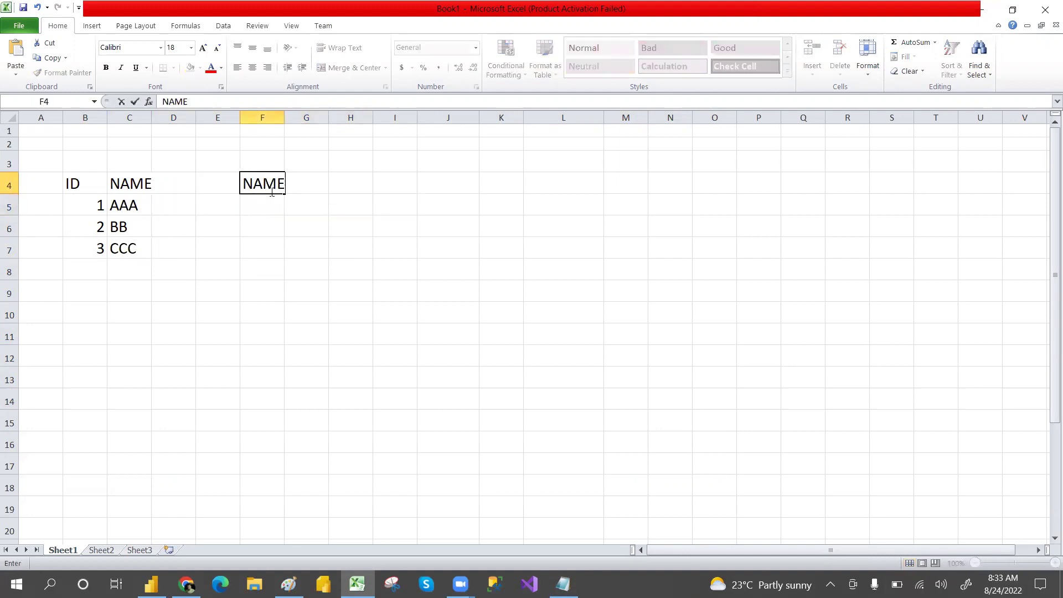
pyautogui.press('Tab')
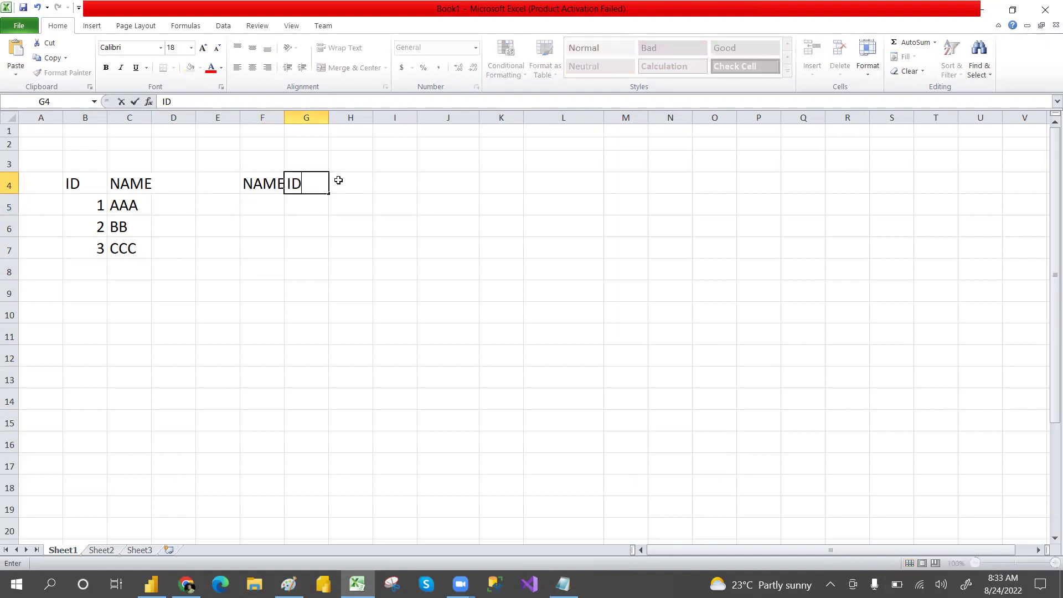
pyautogui.click(326, 312)
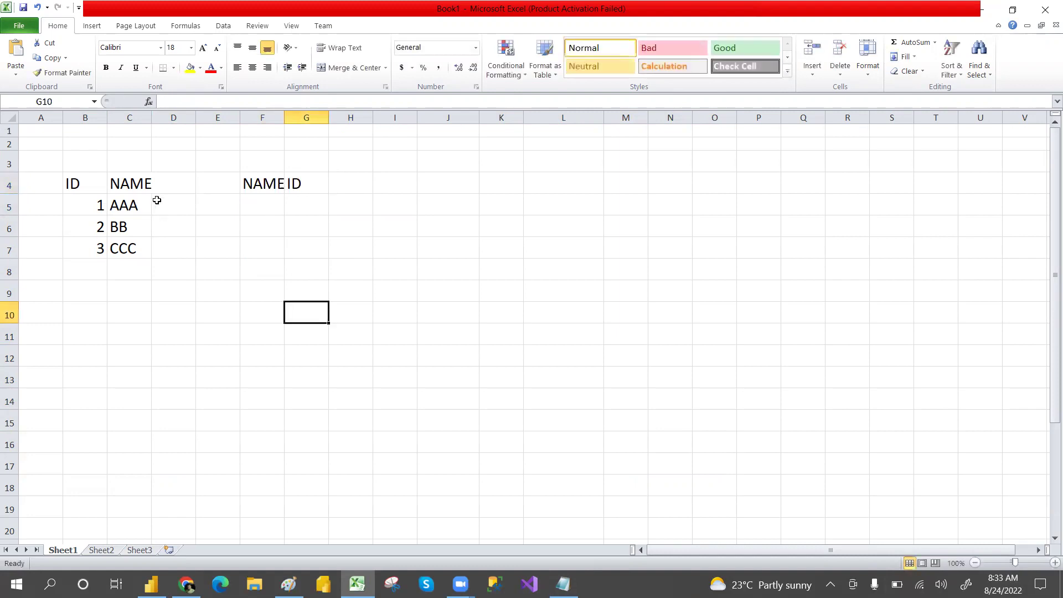
# - Fill the second table's NAME column with DDD and EEE in cells F5 and F6
pyautogui.click(253, 208)
pyautogui.write('DDD')
pyautogui.press('Return')
pyautogui.write('EE')
pyautogui.press('Return')
pyautogui.press('Up')
pyautogui.press('F2')
pyautogui.write('E')
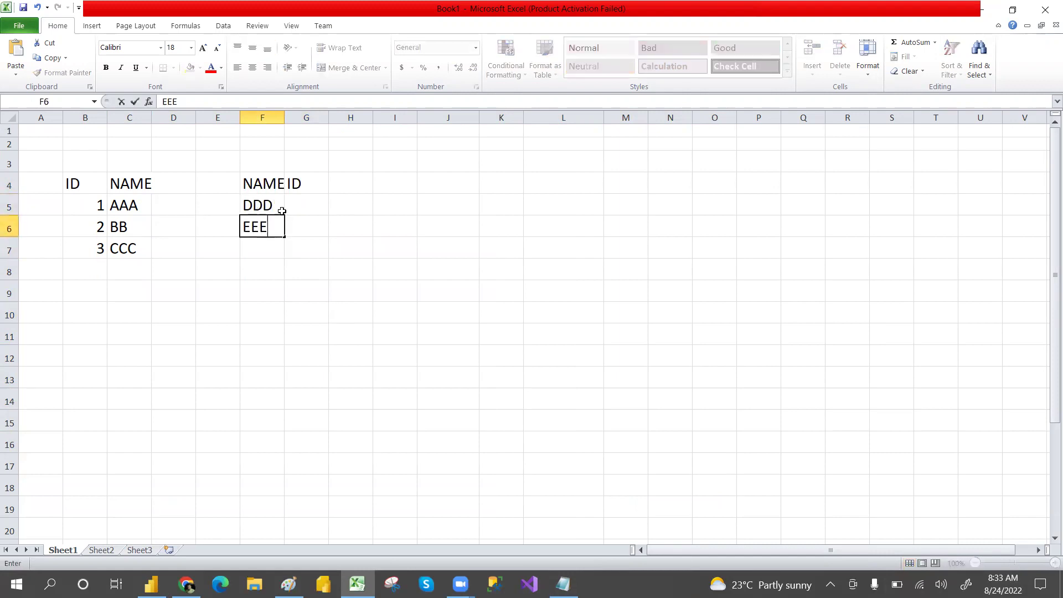
# - Enter 3 and 4 in the second table's ID column, cells G5 and G6
pyautogui.click(299, 207)
pyautogui.write('3')
pyautogui.press('Return')
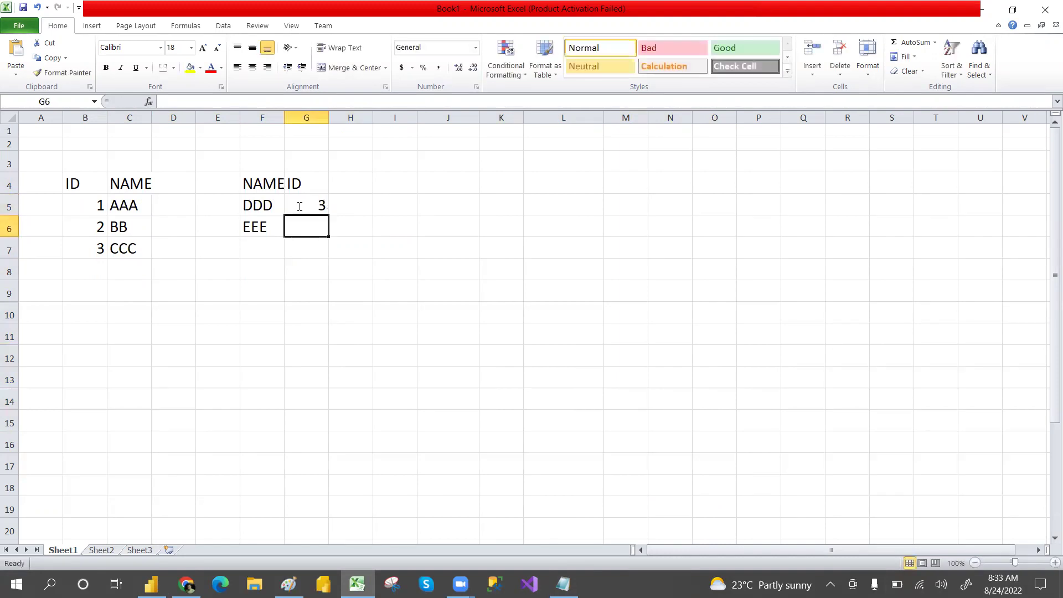
pyautogui.write('4')
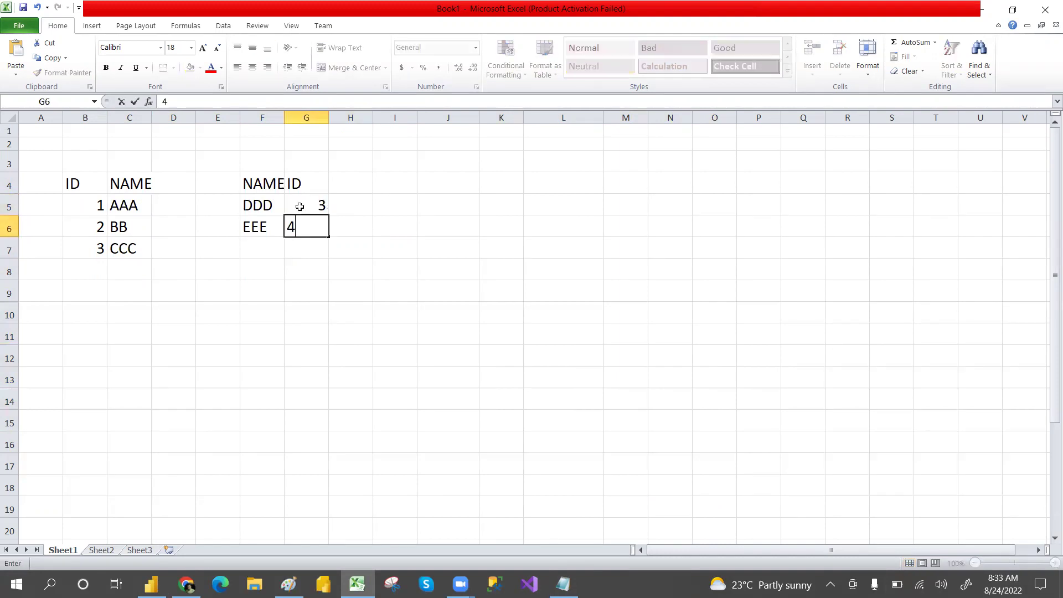
pyautogui.click(411, 369)
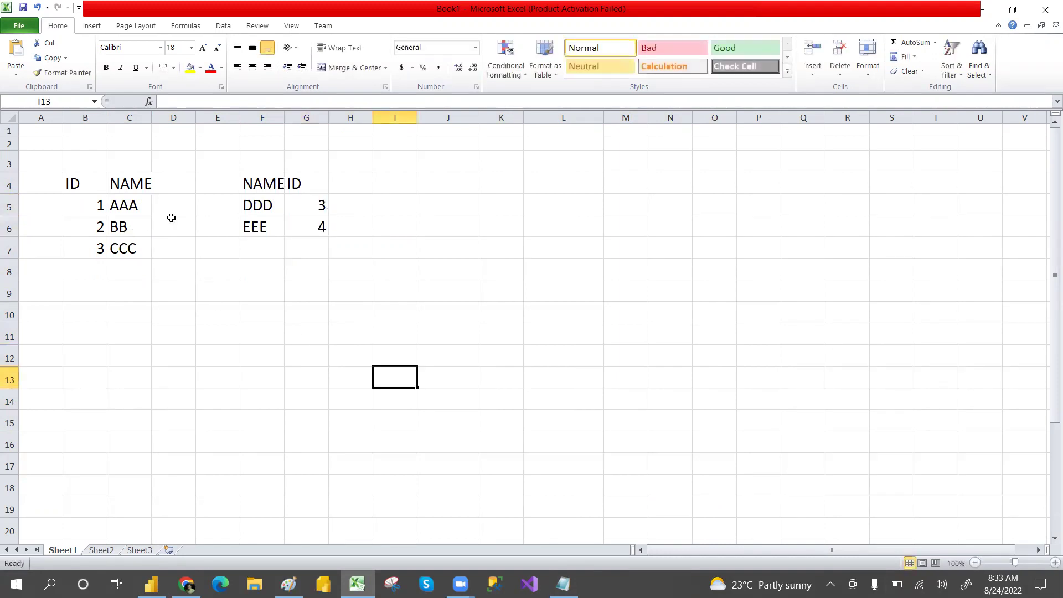
# - Copy the first table's ID and NAME headers to E11:F11 to start a combined union table
pyautogui.moveTo(88, 182); pyautogui.dragTo(145, 241)
pyautogui.click(191, 284)
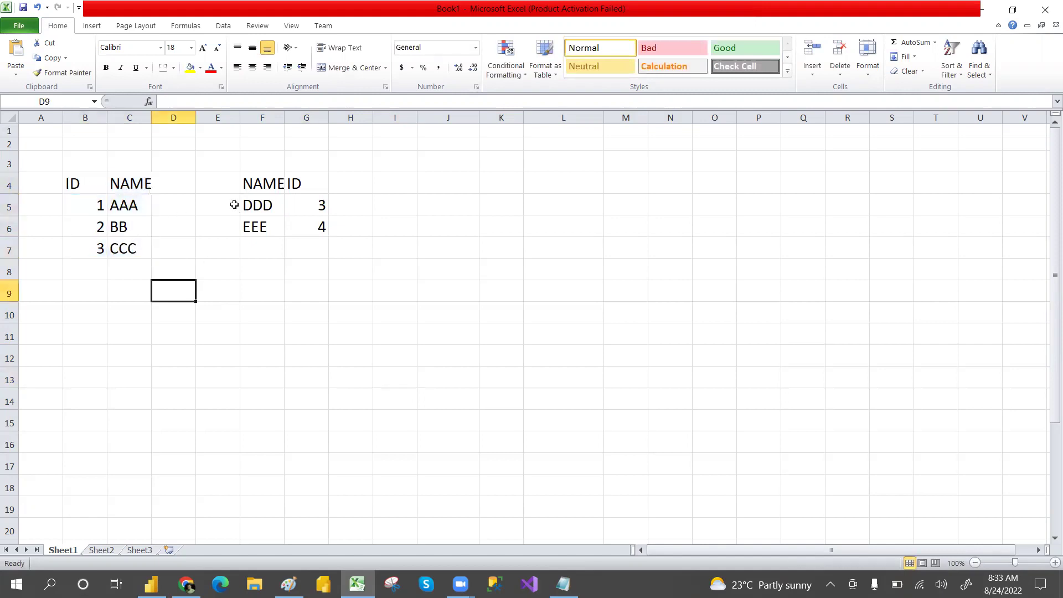
pyautogui.moveTo(80, 186); pyautogui.dragTo(152, 183)
pyautogui.hotkey('ctrl', 'c')
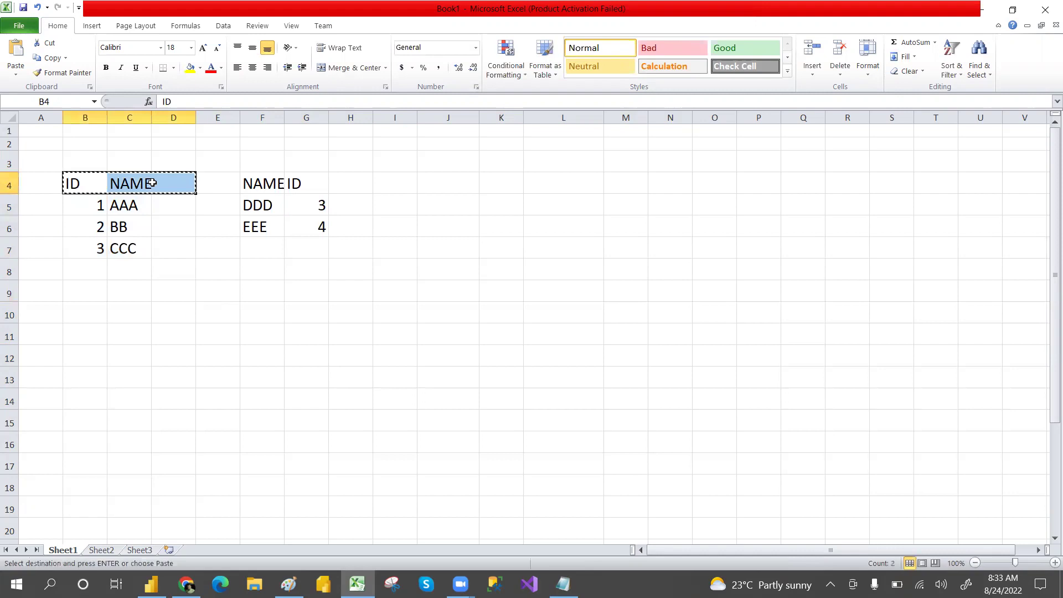
pyautogui.keyDown('shift'); pyautogui.click(148, 183); pyautogui.keyUp('shift')
pyautogui.hotkey('ctrl', 'c')
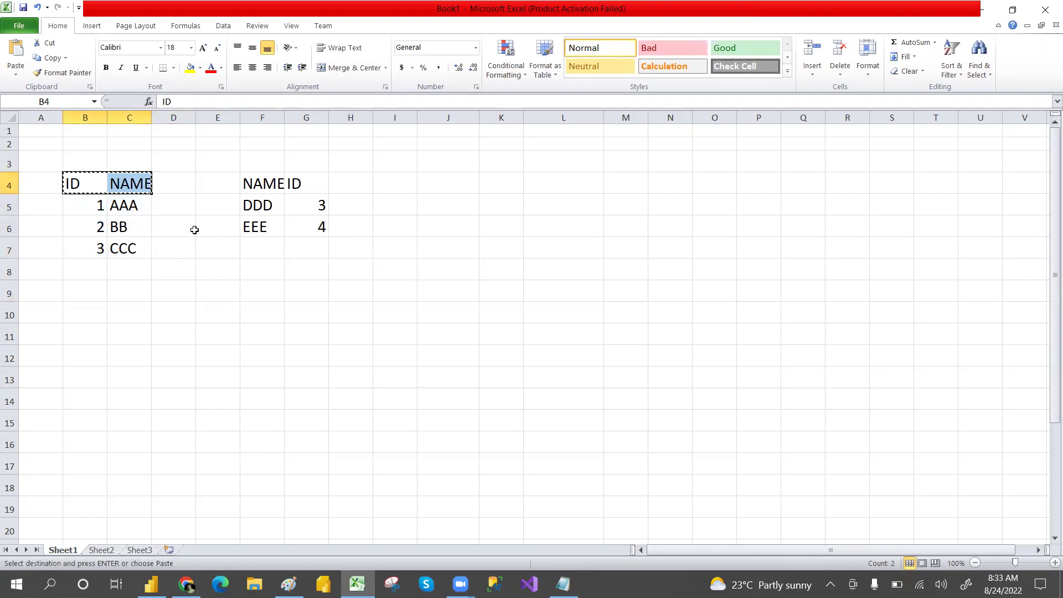
pyautogui.click(227, 319)
pyautogui.click(222, 337)
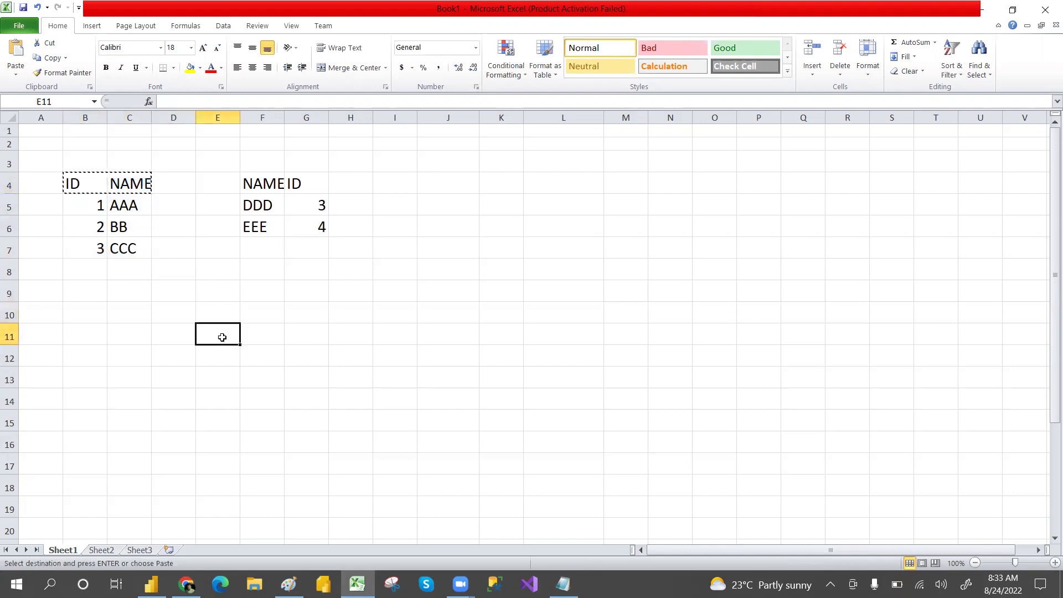
pyautogui.hotkey('ctrl', 'v')
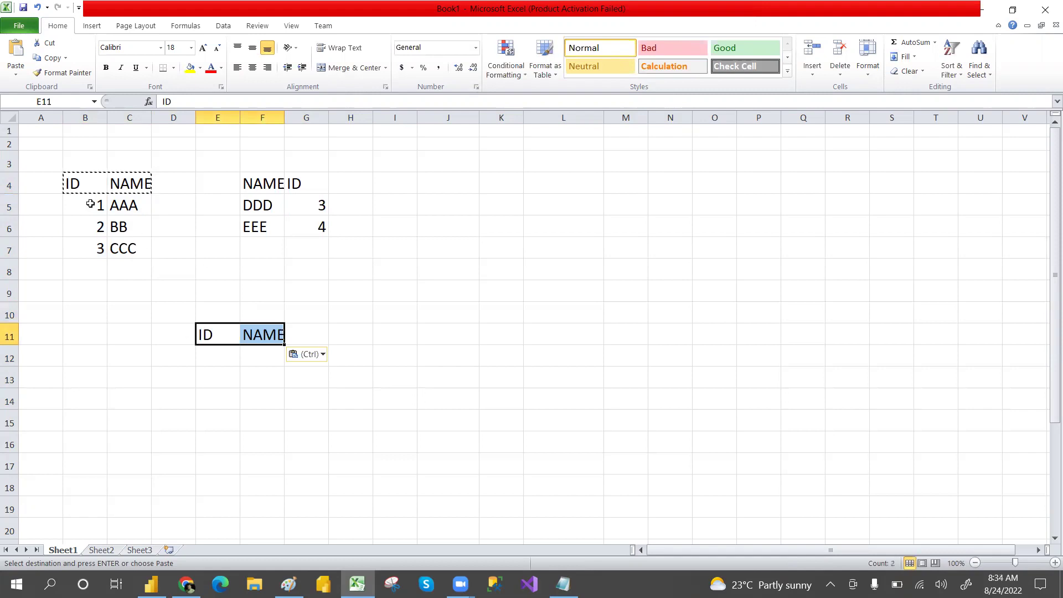
# - Copy the first table's three data rows beneath the combined table's headers, starting at E12
pyautogui.moveTo(88, 205); pyautogui.dragTo(125, 242)
pyautogui.hotkey('ctrl', 'c')
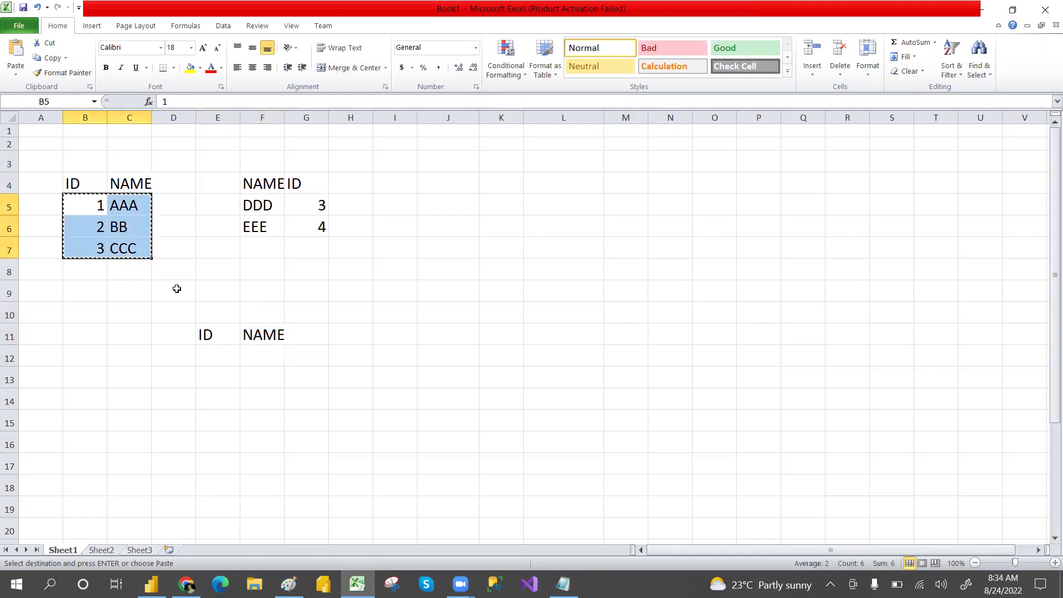
pyautogui.click(214, 359)
pyautogui.hotkey('ctrl', 'v')
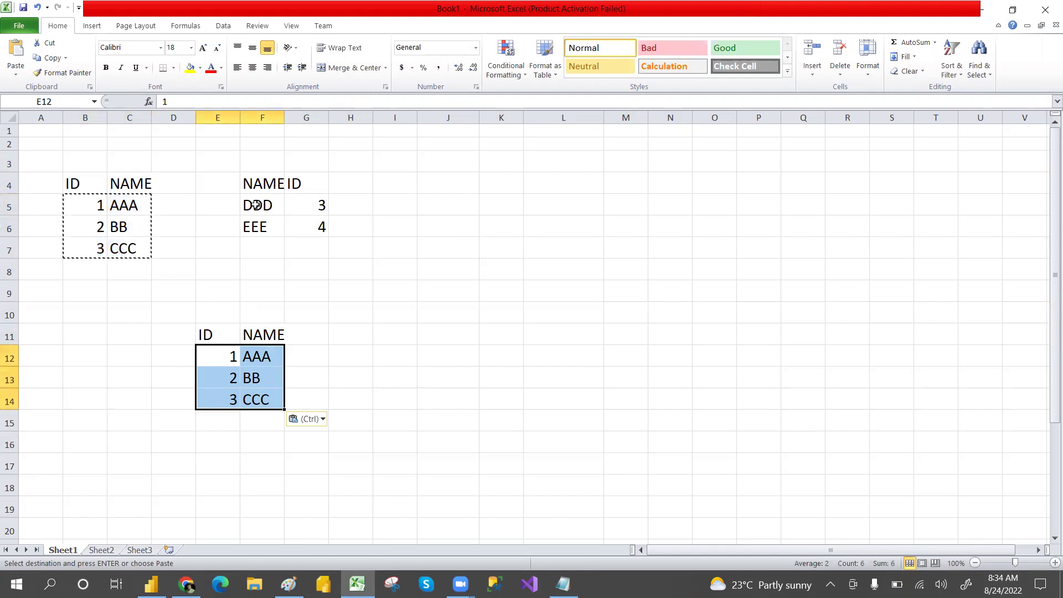
# - Append the second table's two data rows to the combined table, starting at E15, keeping their column order
pyautogui.moveTo(258, 206); pyautogui.dragTo(311, 232)
pyautogui.hotkey('ctrl', 'c')
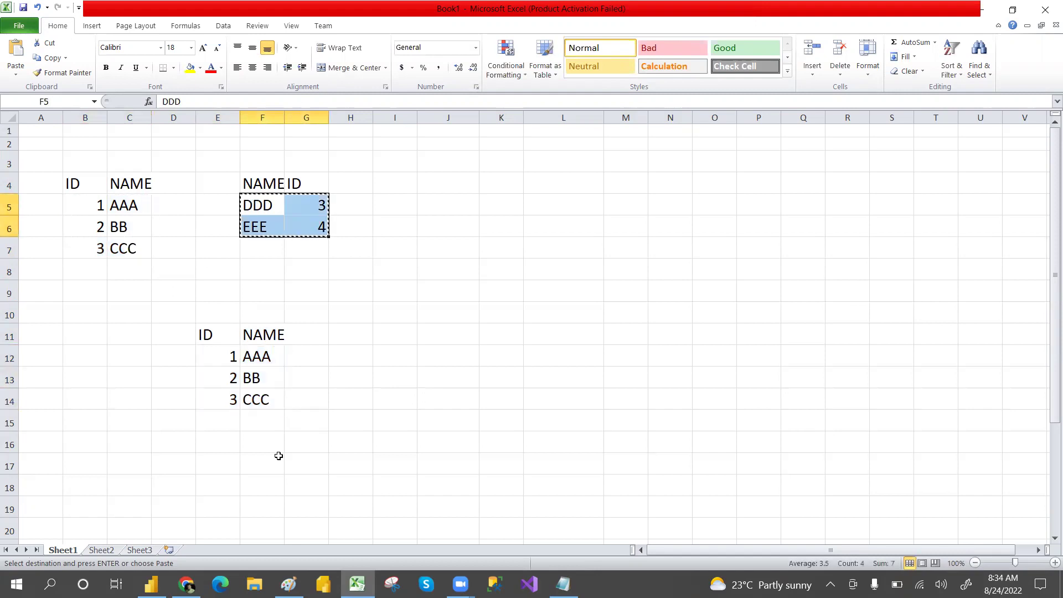
pyautogui.click(219, 423)
pyautogui.hotkey('ctrl', 'v')
pyautogui.click(331, 422)
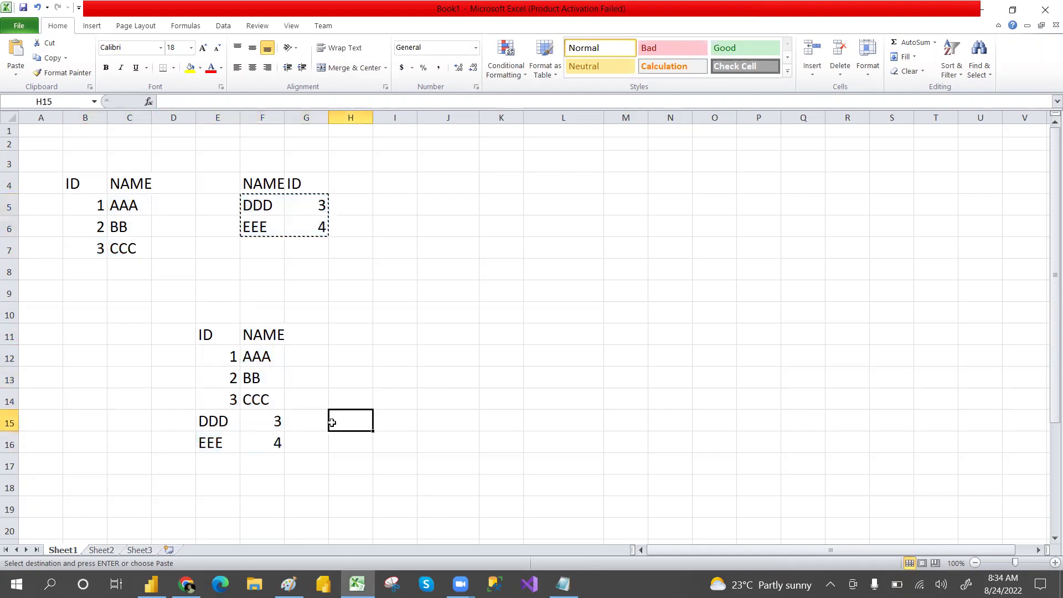
# - Examine the combined table's ID and NAME columns, comparing the appended rows with the second source table
pyautogui.moveTo(216, 349); pyautogui.dragTo(211, 441)
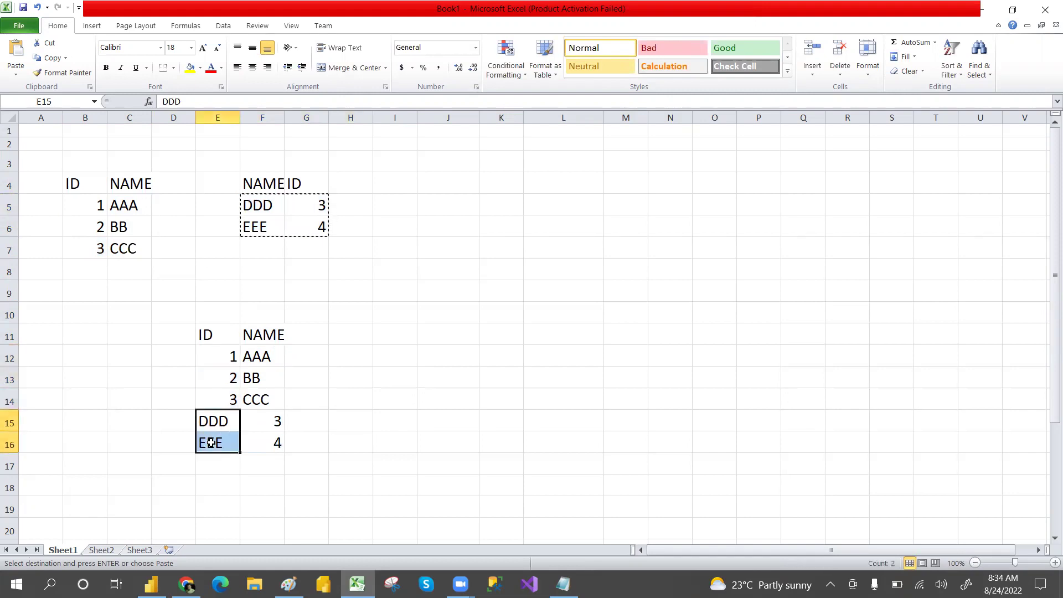
pyautogui.moveTo(261, 357); pyautogui.dragTo(280, 441)
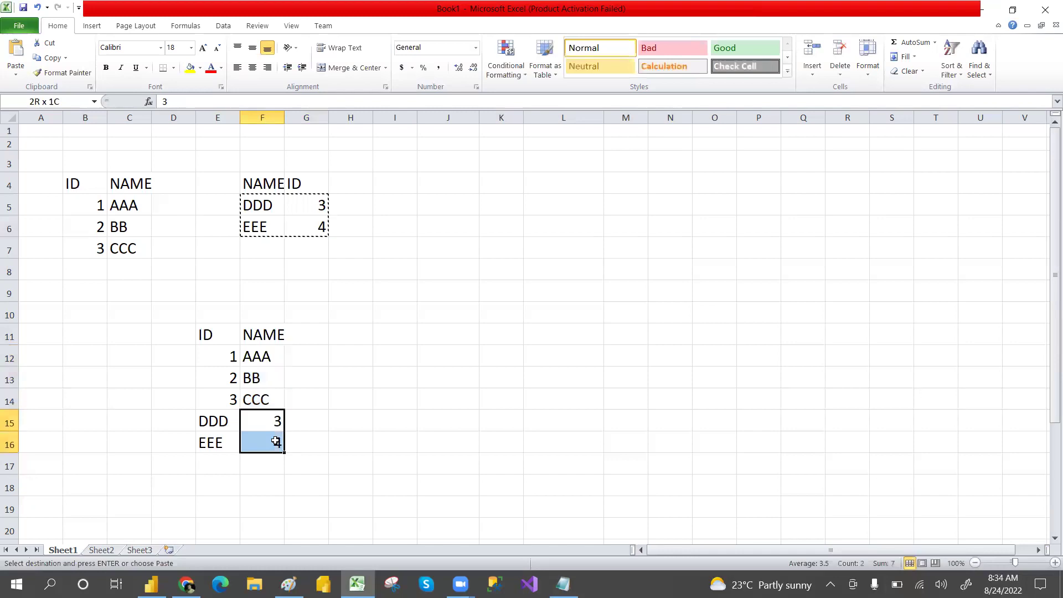
pyautogui.click(356, 384)
pyautogui.moveTo(252, 194); pyautogui.dragTo(318, 227)
pyautogui.moveTo(195, 422); pyautogui.dragTo(277, 445)
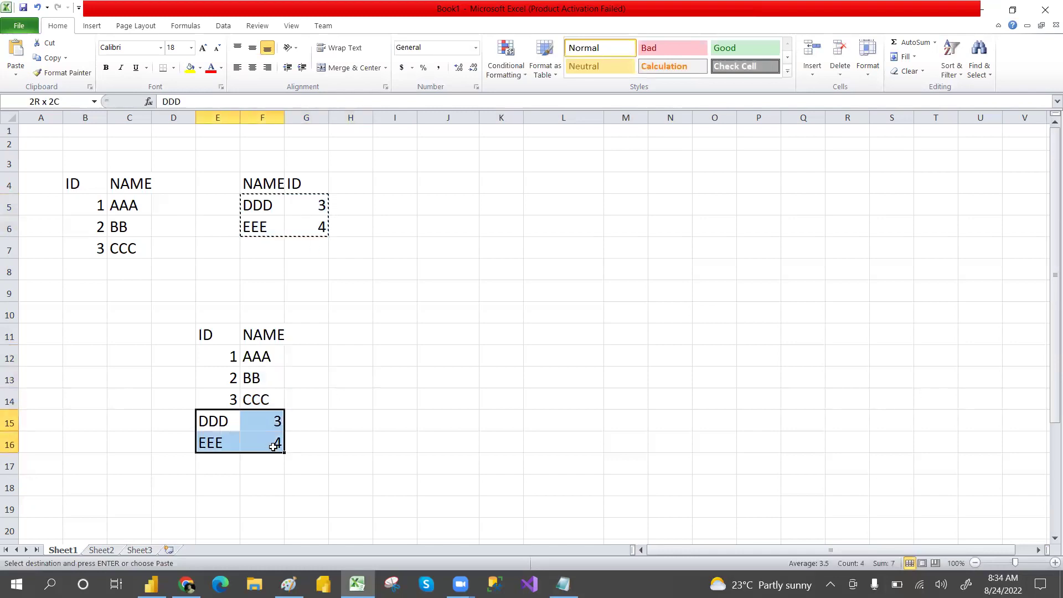
pyautogui.click(351, 440)
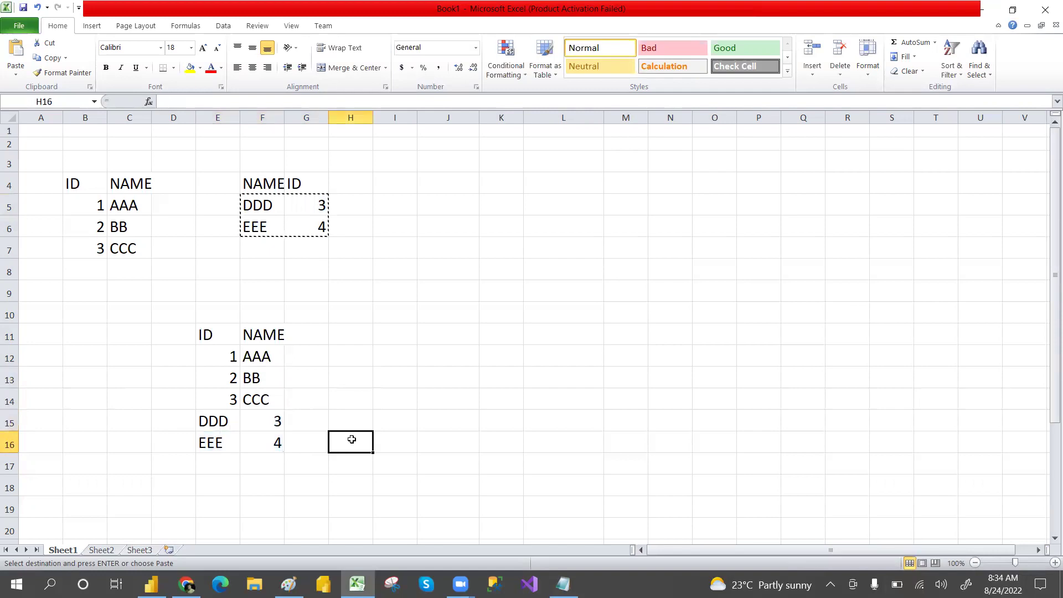
pyautogui.moveTo(205, 334); pyautogui.dragTo(280, 421)
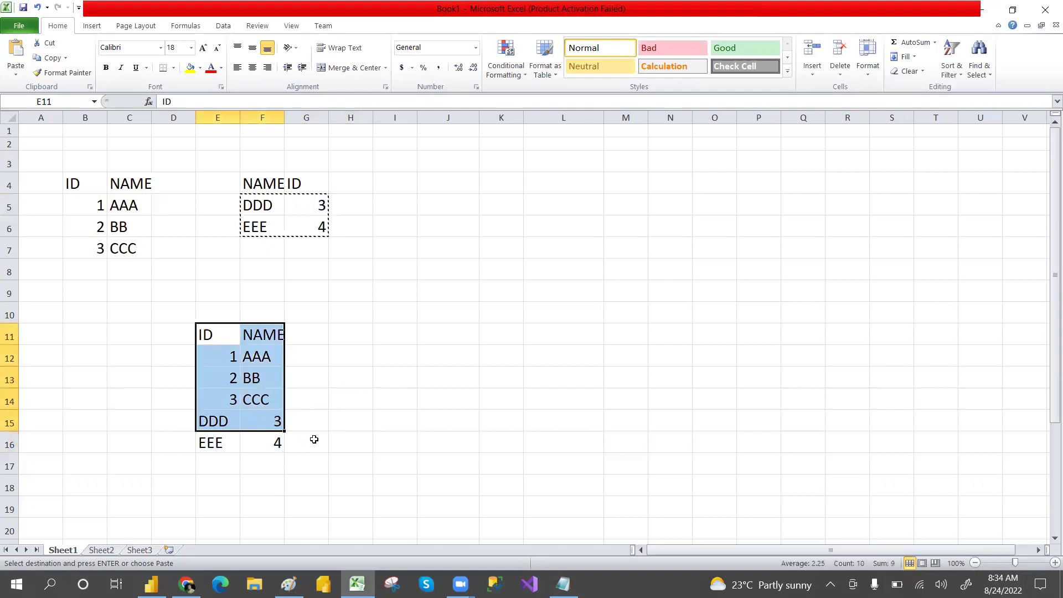
pyautogui.click(314, 439)
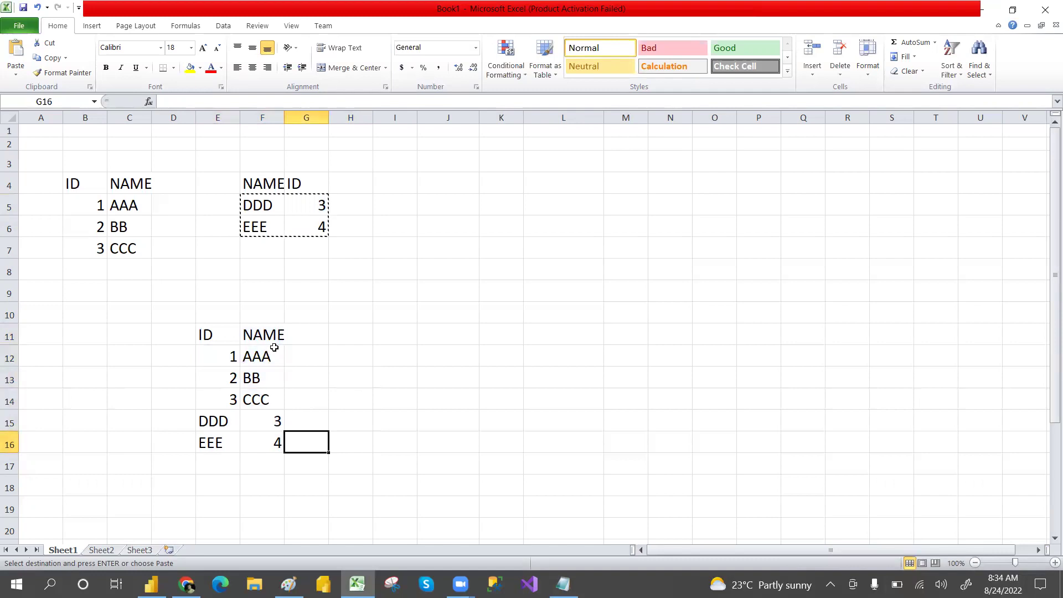